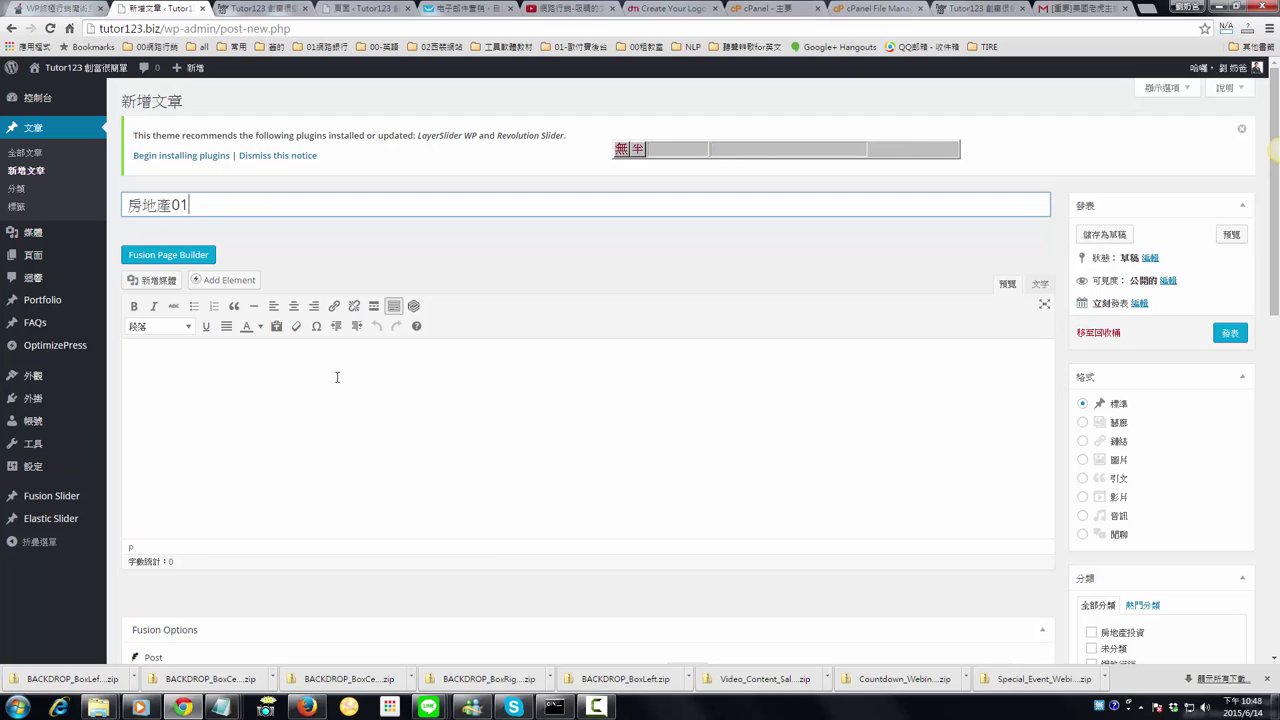
- Change the new post's permalink slug to "east" and confirm it
click(296, 394)
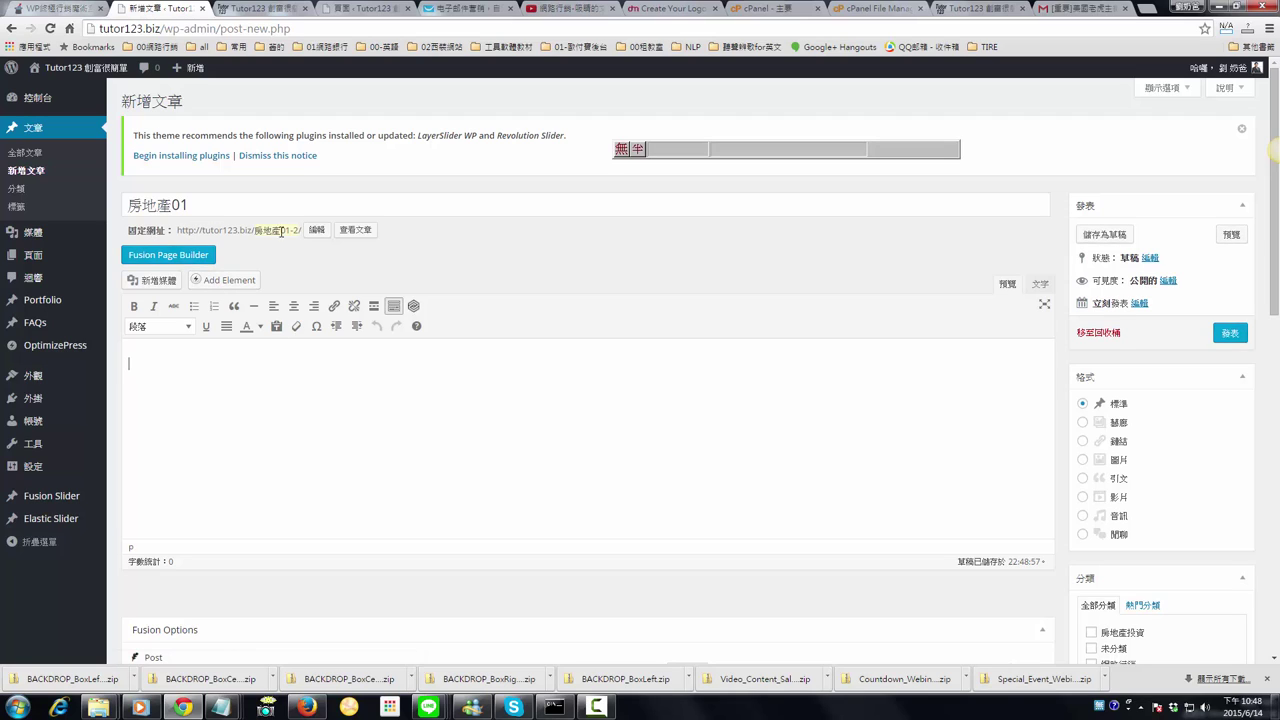
click(318, 230)
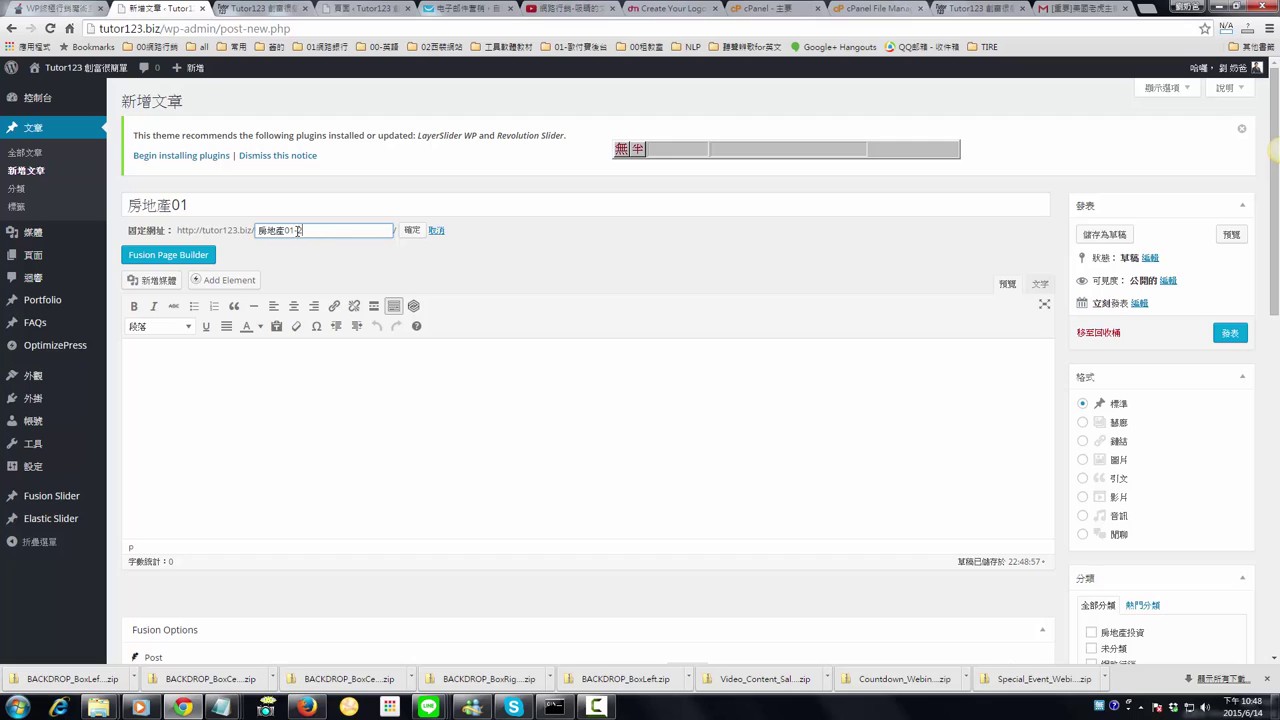
triple_click(298, 230)
key(ctrl+shift)
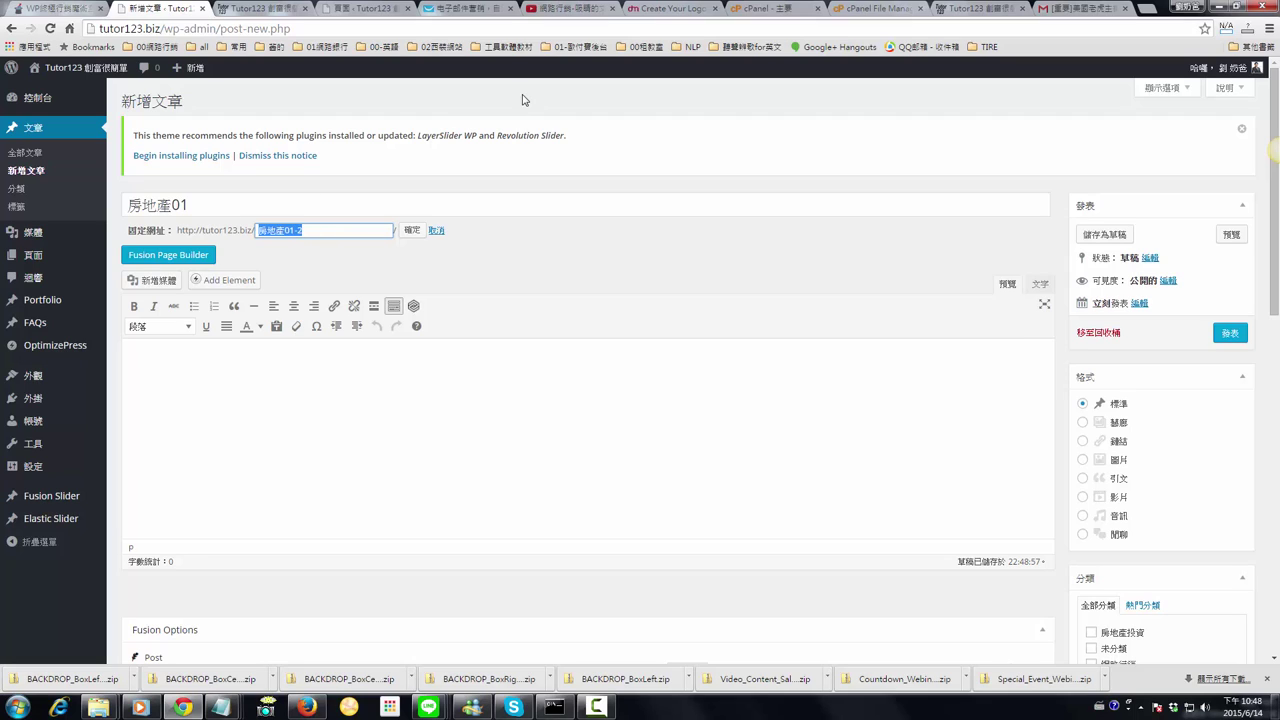
text(east)
click(415, 231)
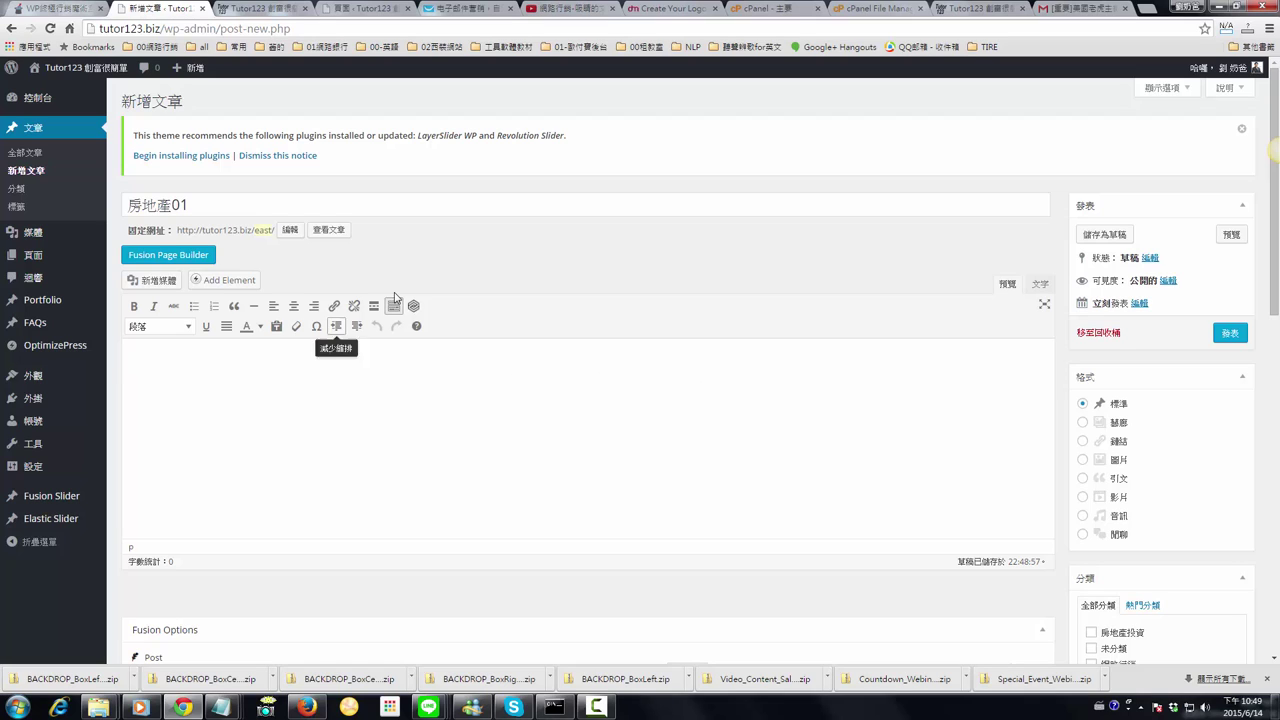
- Open the Jeff Walker post from the live site's home page and view its embedded video
click(285, 14)
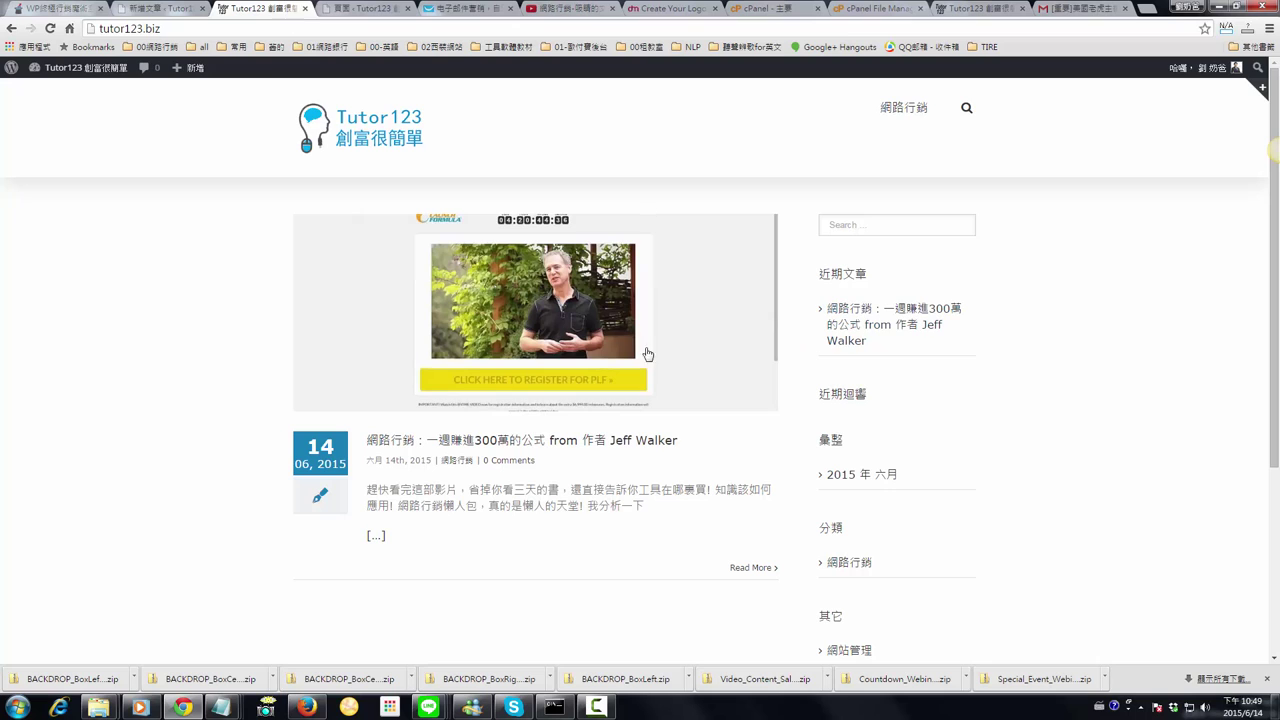
click(563, 354)
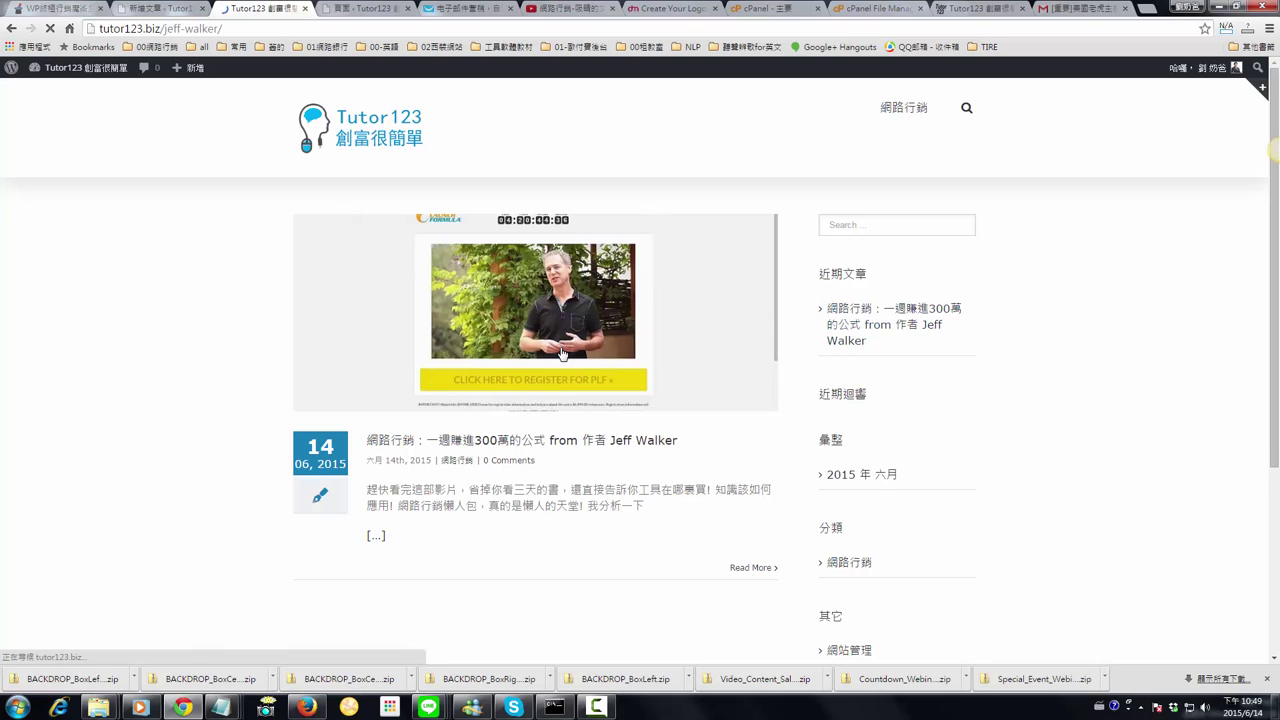
scroll(772, 437, down, 2)
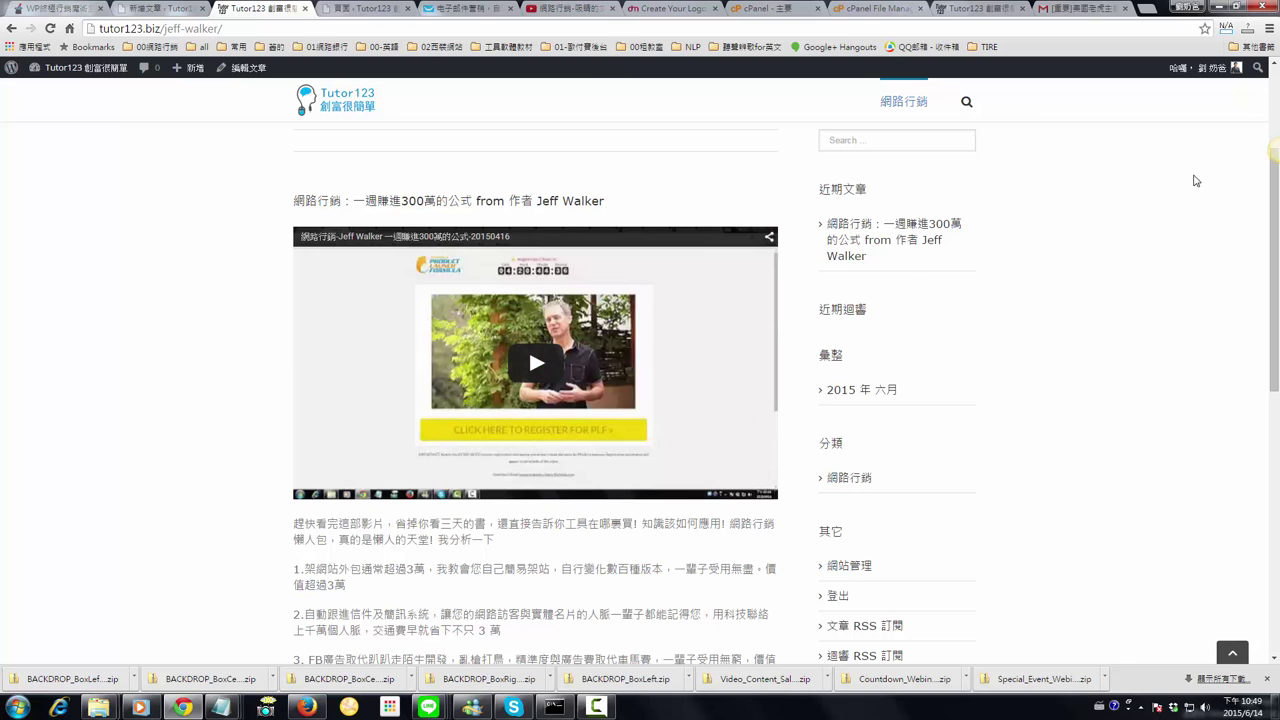
- Check how the post page adapts to a smaller browser window, and return to the new post editor at full window size
click(1247, 8)
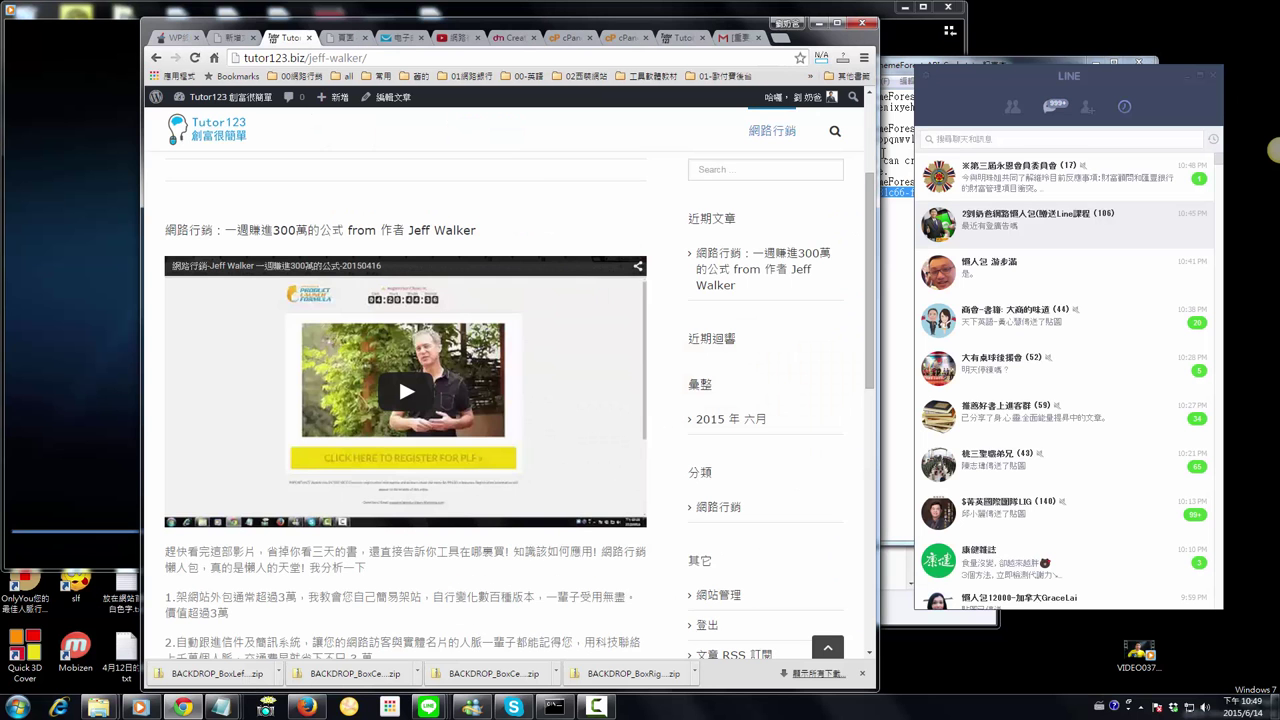
drag(873, 157, 1008, 270)
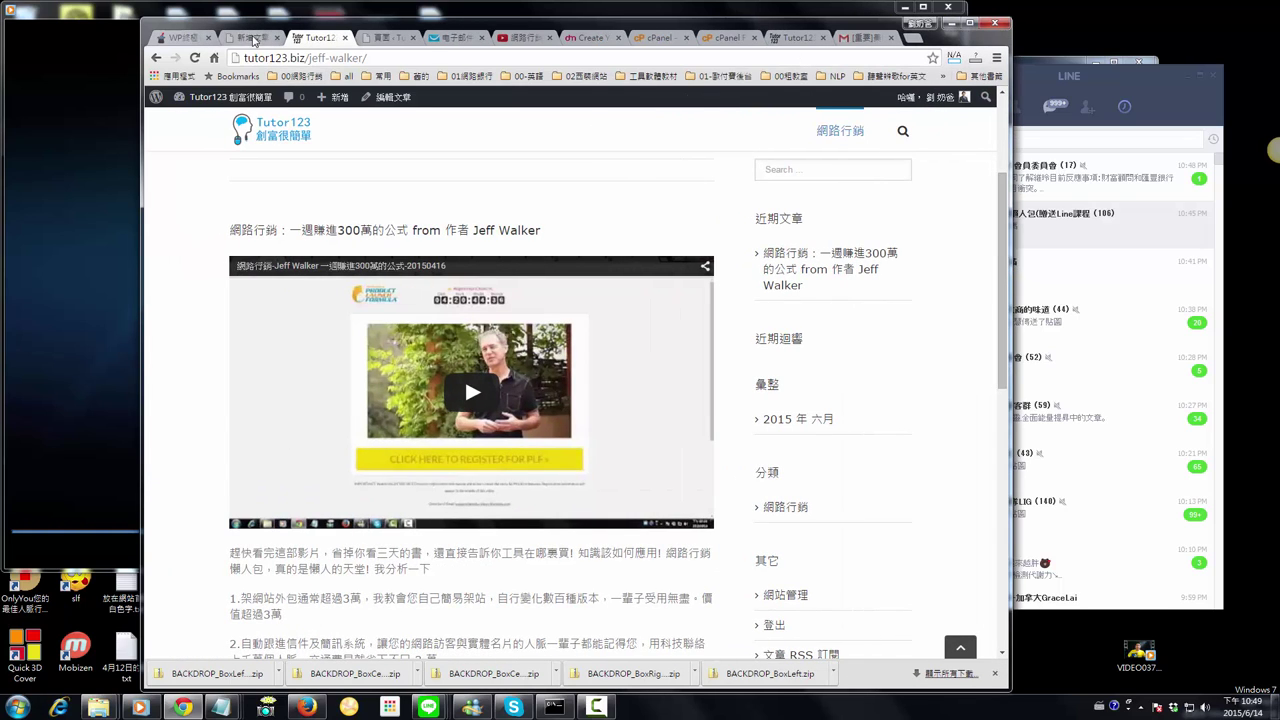
click(252, 37)
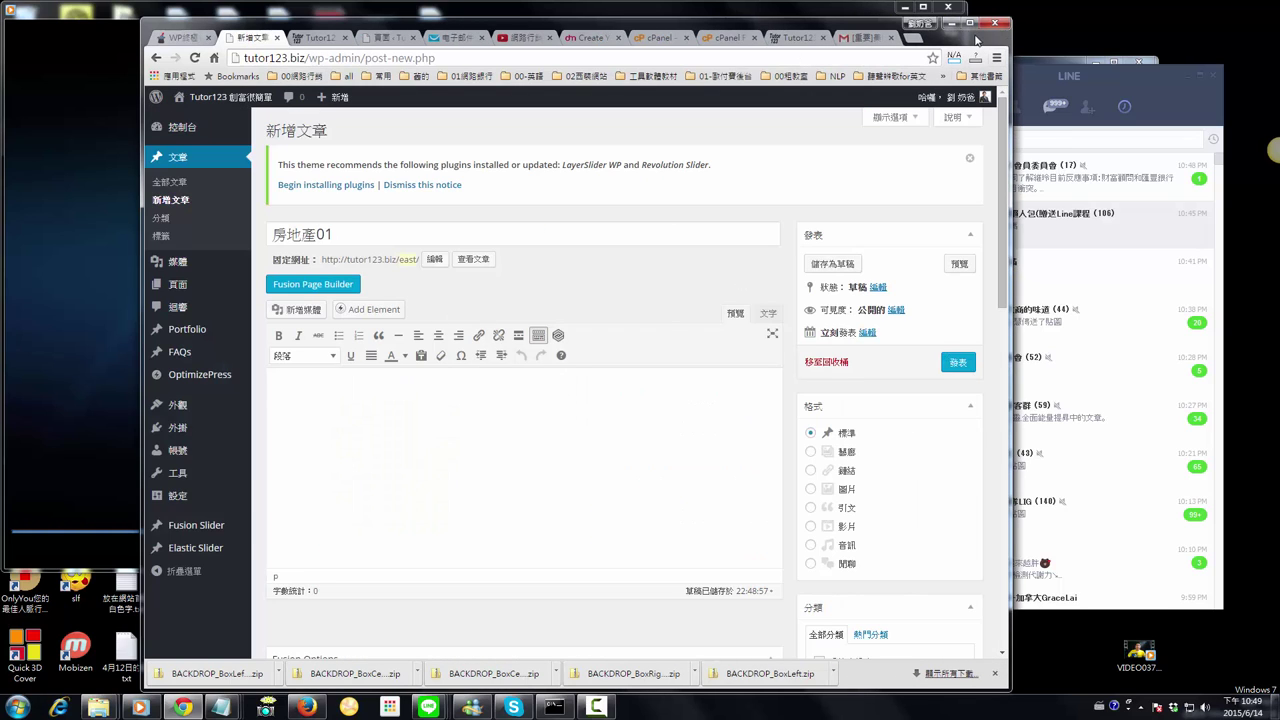
click(969, 23)
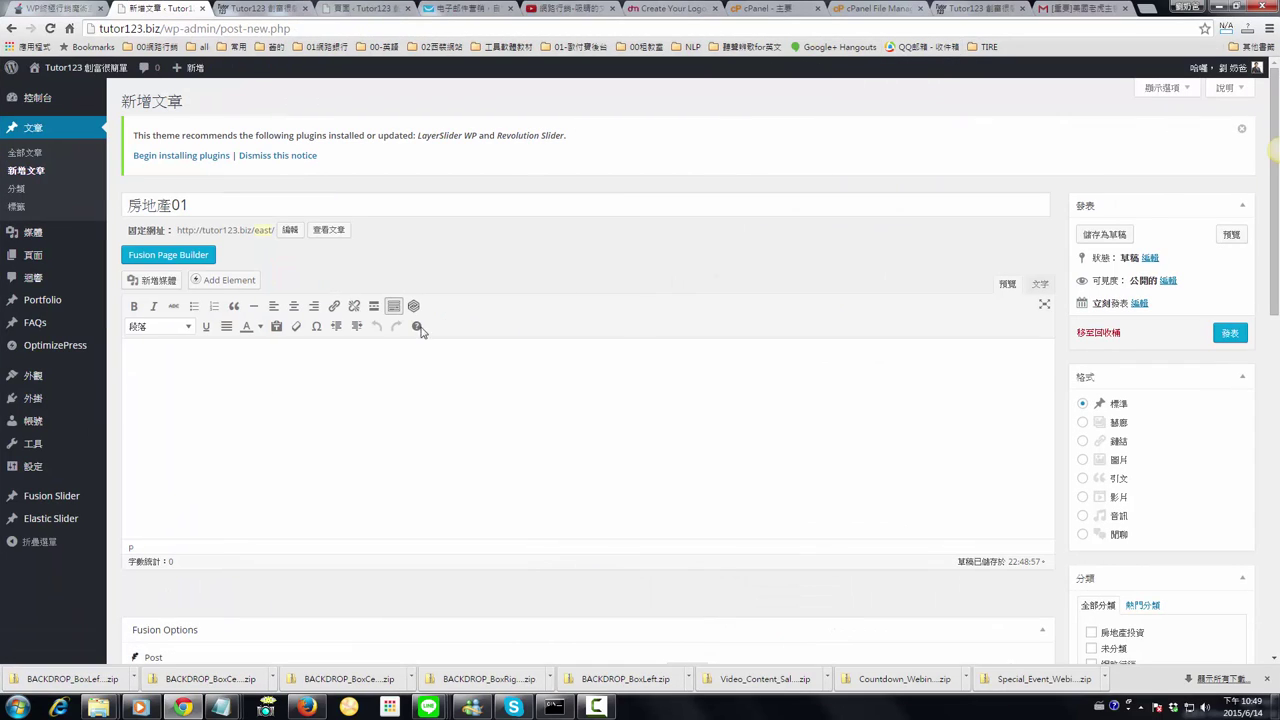
- Add a Youtube element to the post with Fusion Page Builder and open its settings
click(162, 258)
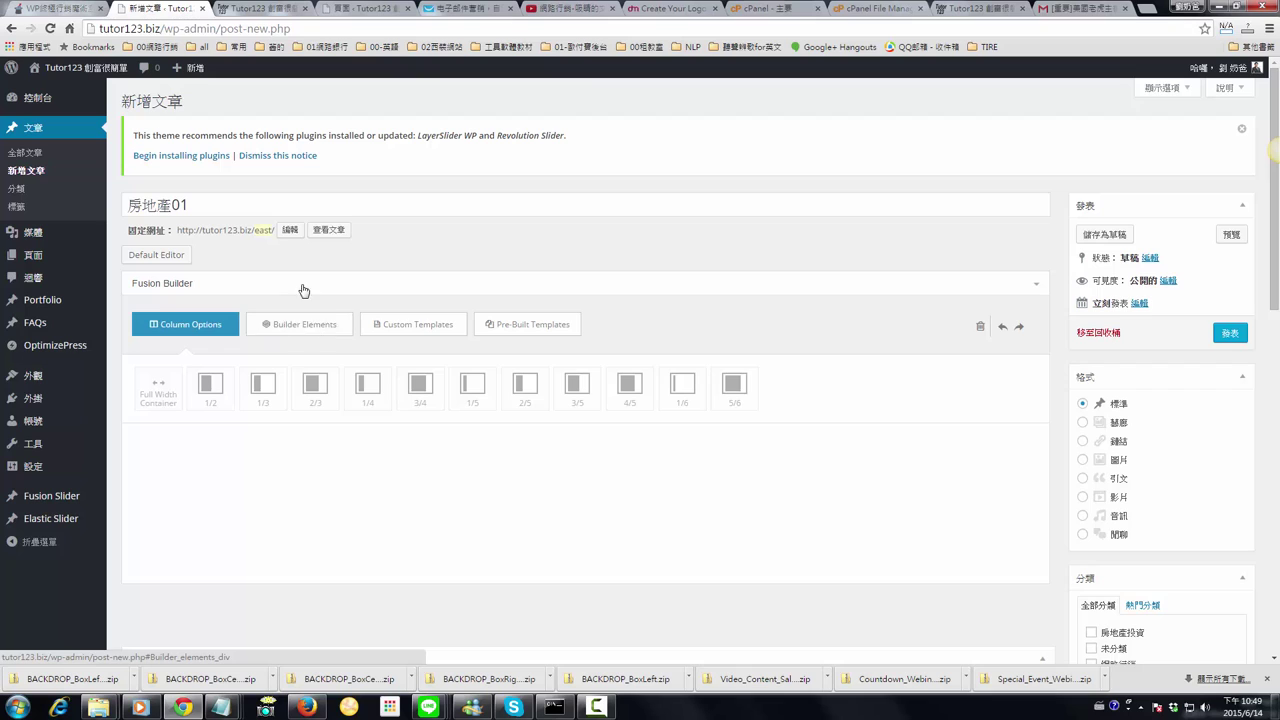
click(306, 331)
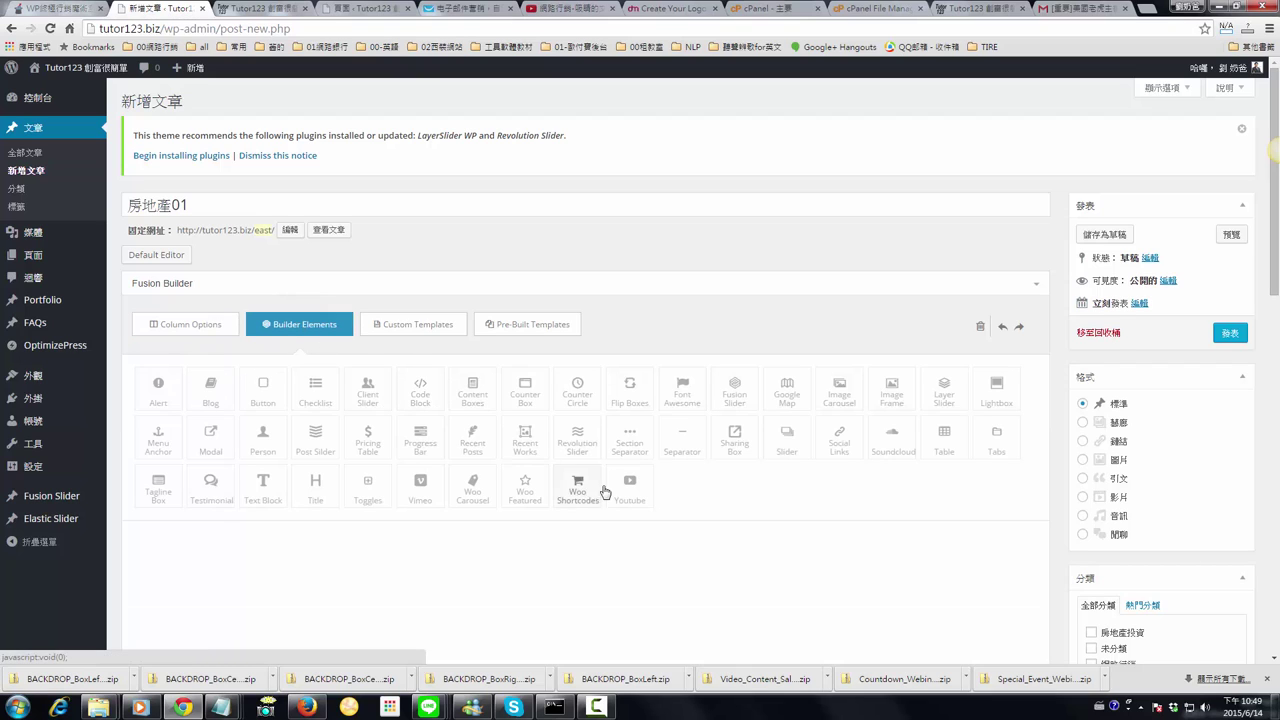
drag(633, 492, 600, 565)
scroll(744, 461, down, 1)
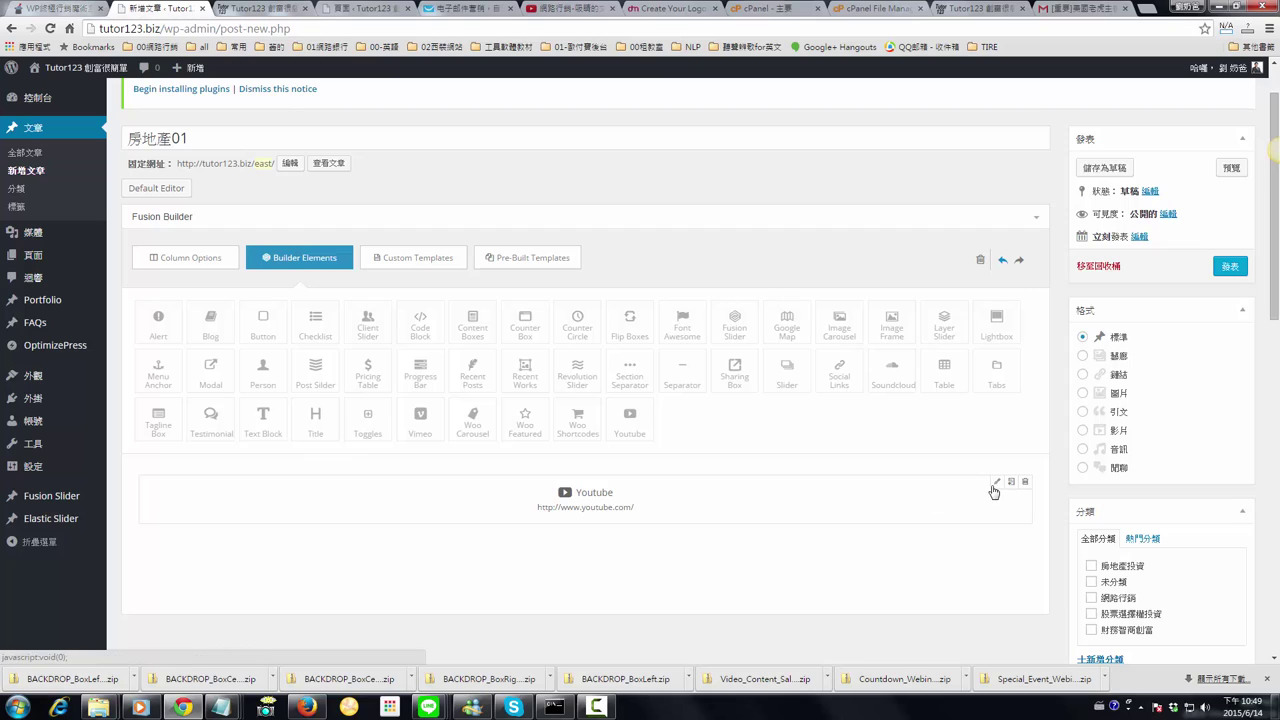
click(996, 482)
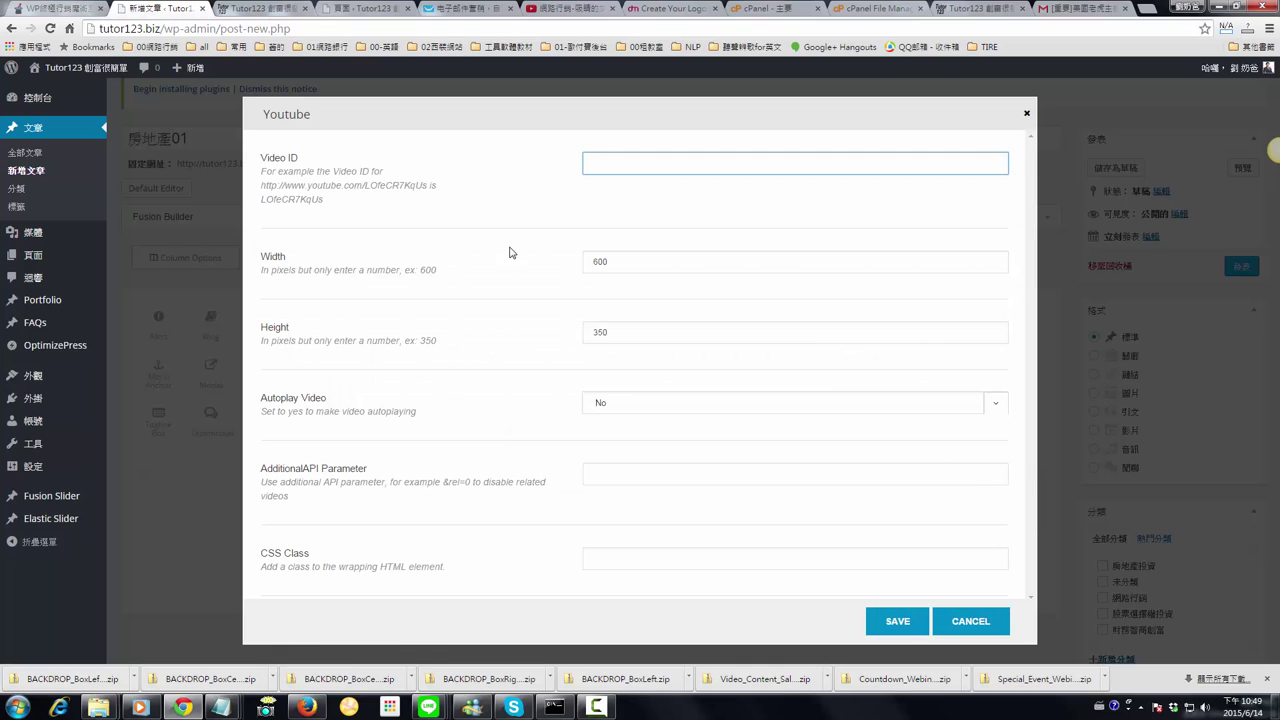
- Copy the video ID wBnsKoOtl14 from the address of the YouTube video "網路行銷-吸睛的文案 20150528"
drag(265, 157, 314, 158)
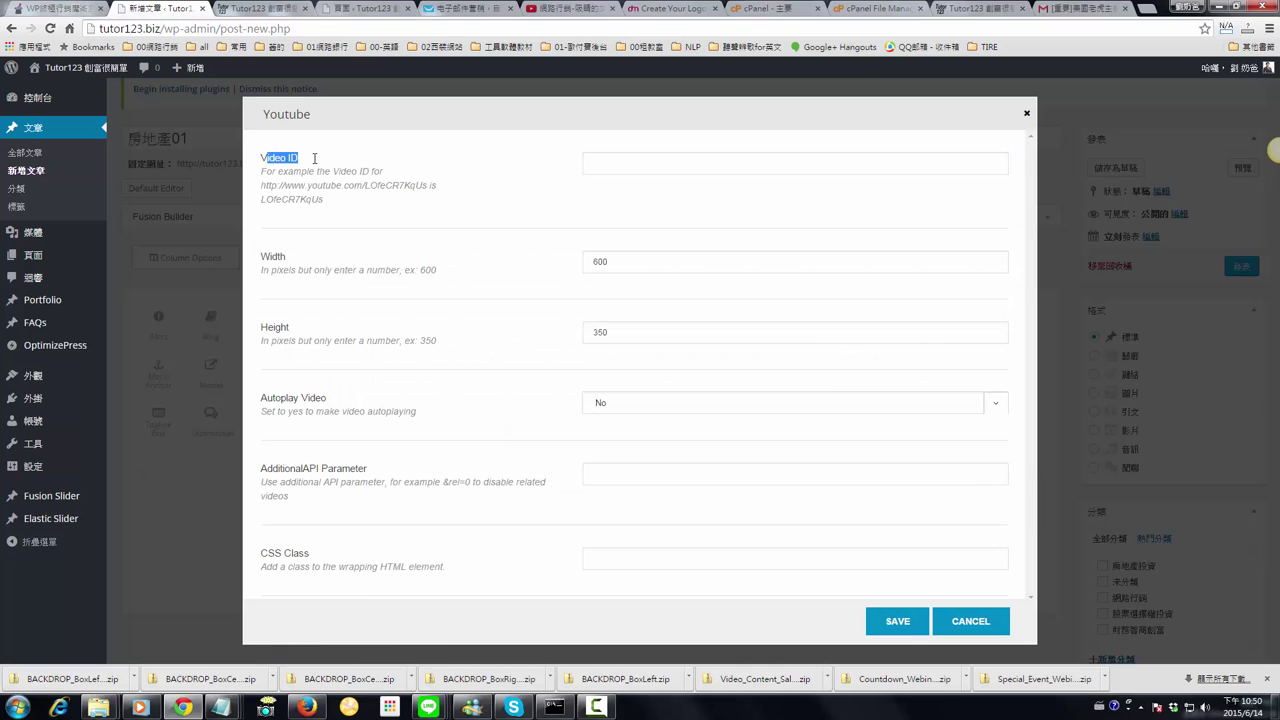
click(611, 154)
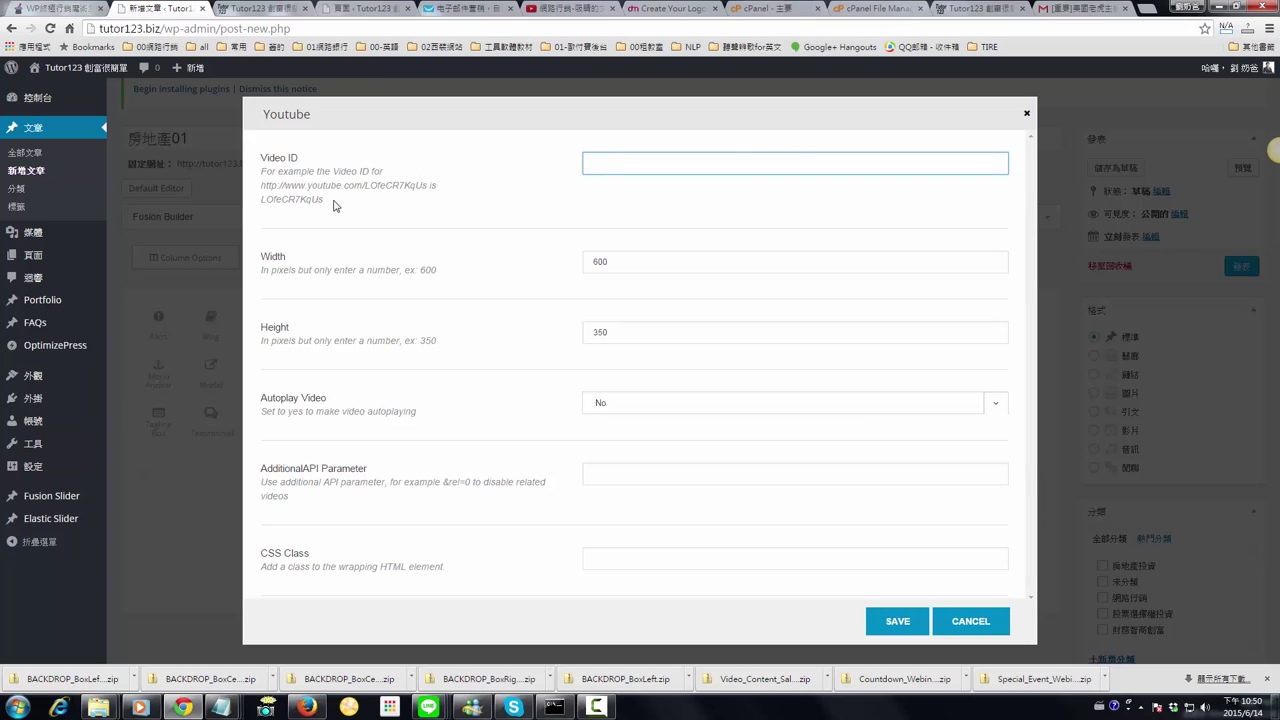
drag(335, 205, 264, 202)
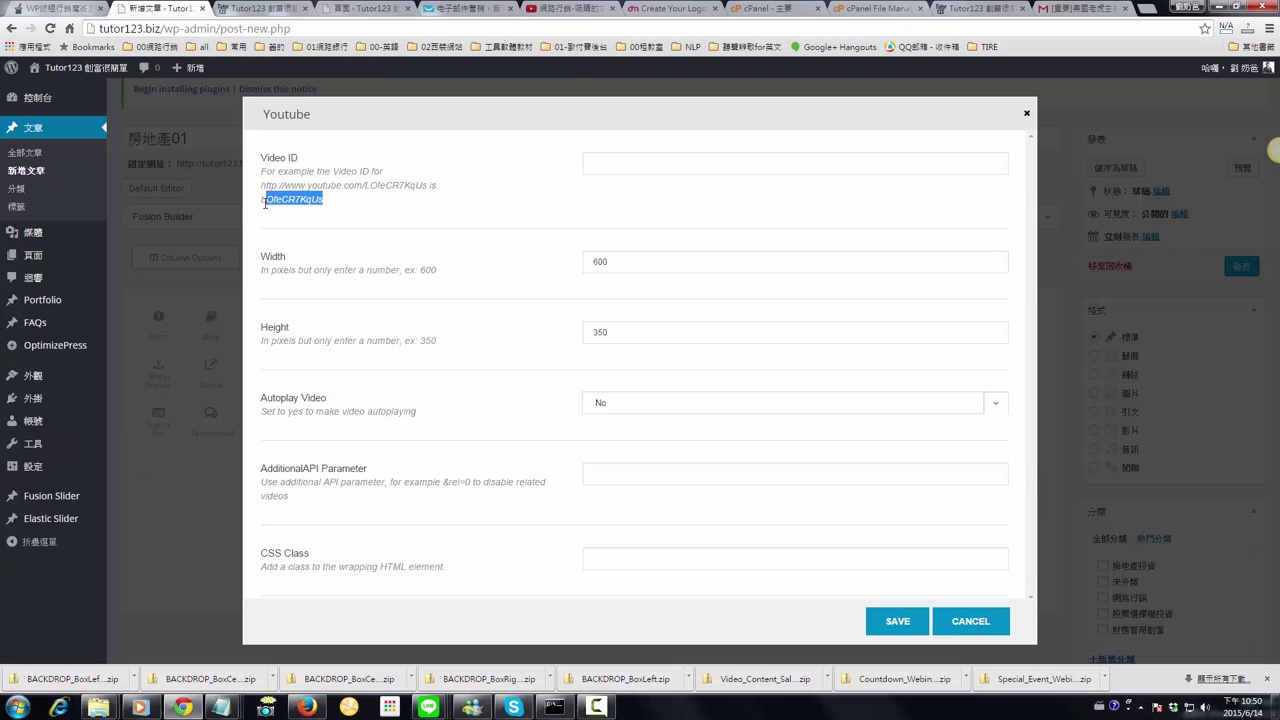
click(570, 10)
click(729, 317)
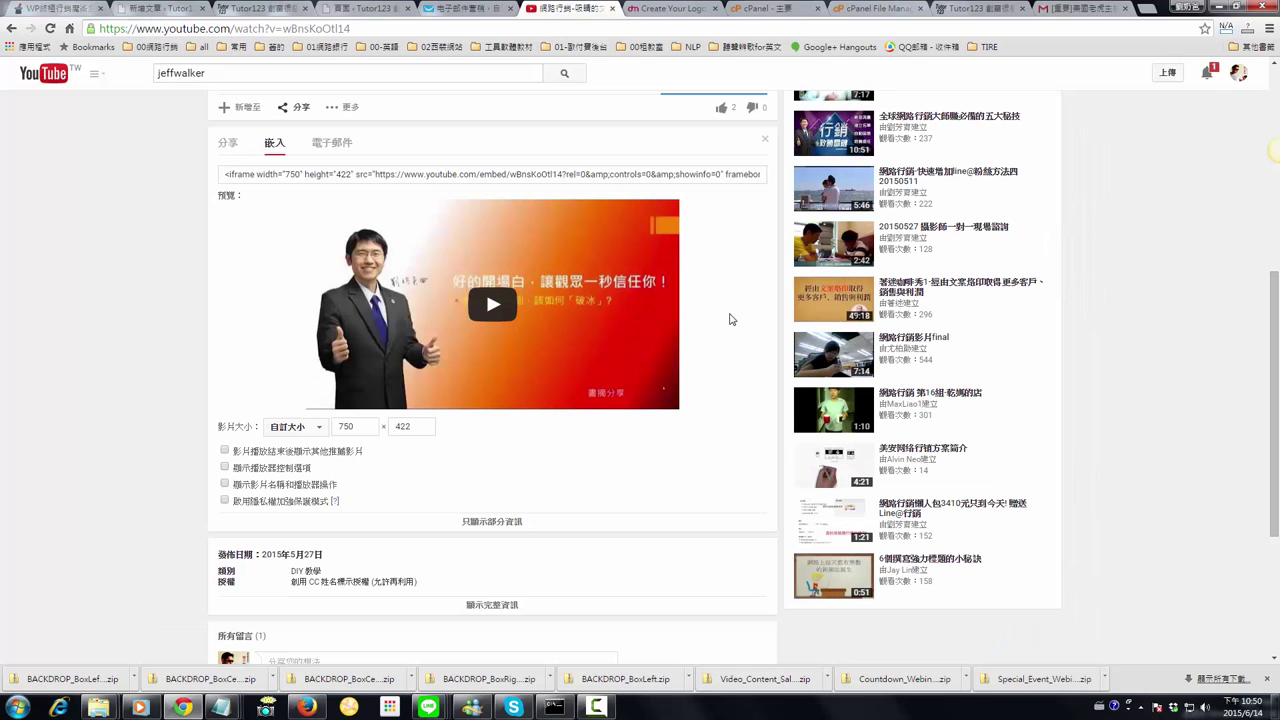
scroll(729, 317, up, 5)
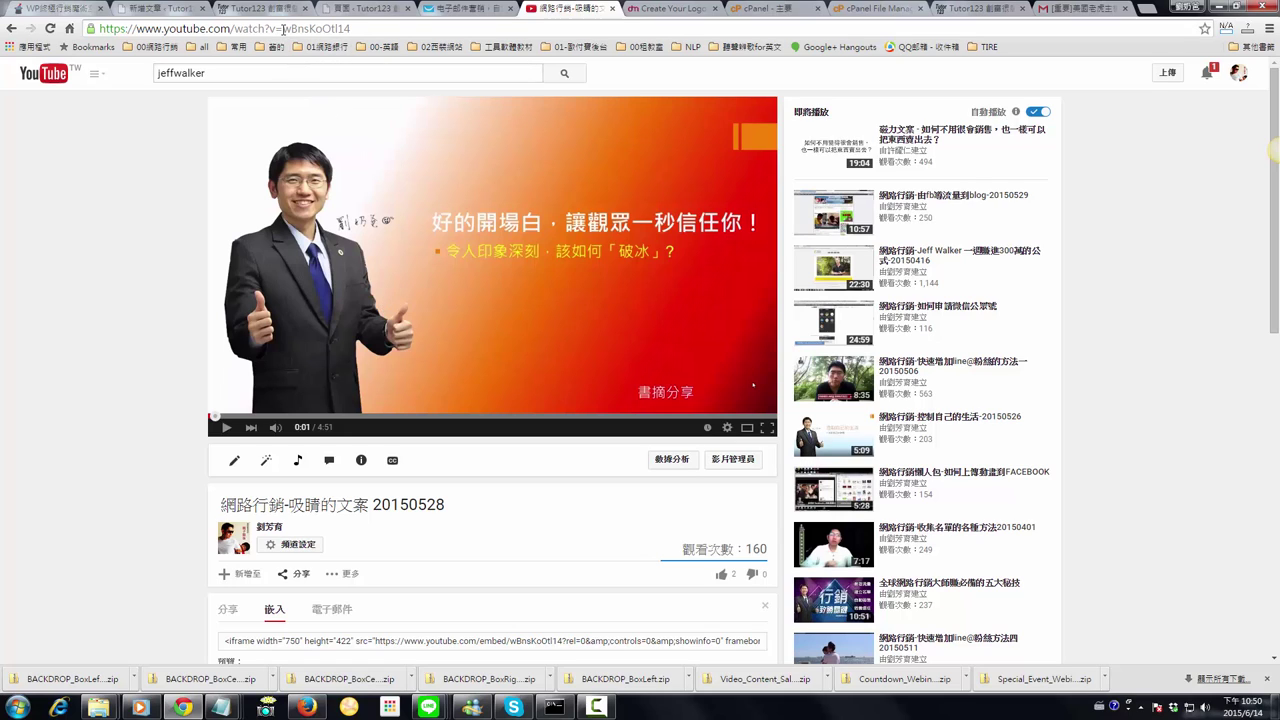
drag(284, 29, 363, 33)
right_click(337, 33)
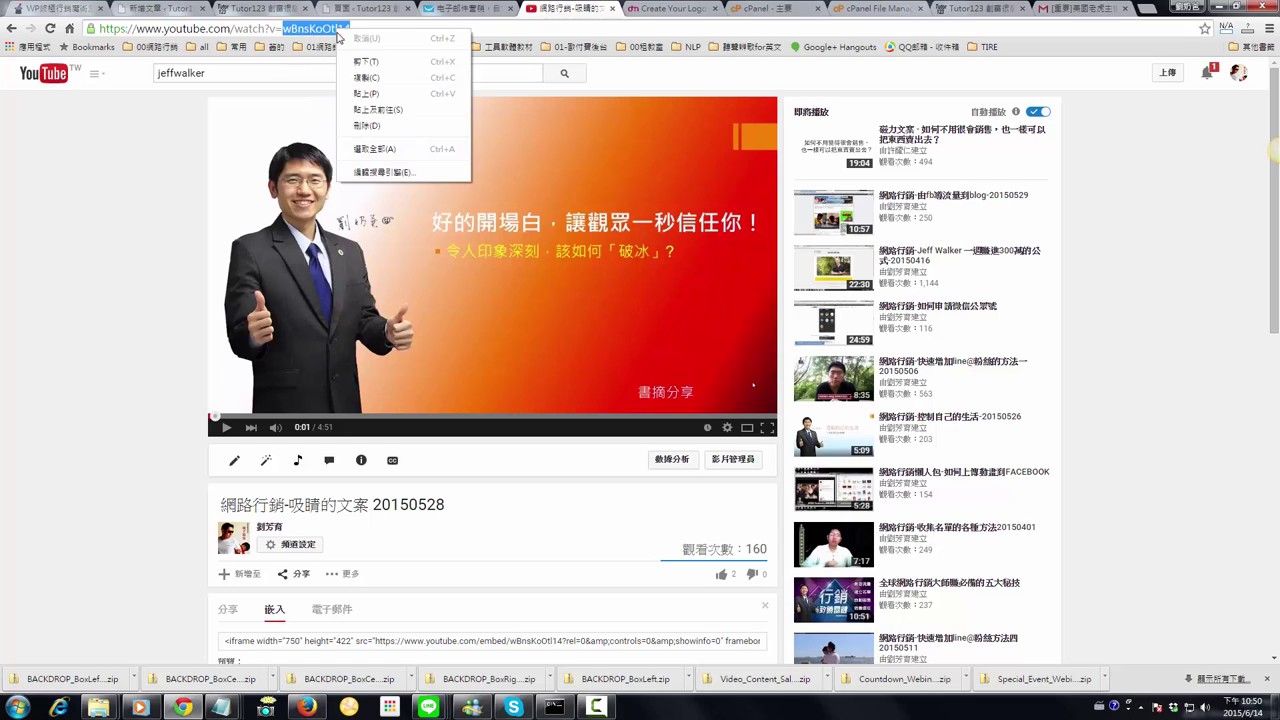
click(363, 79)
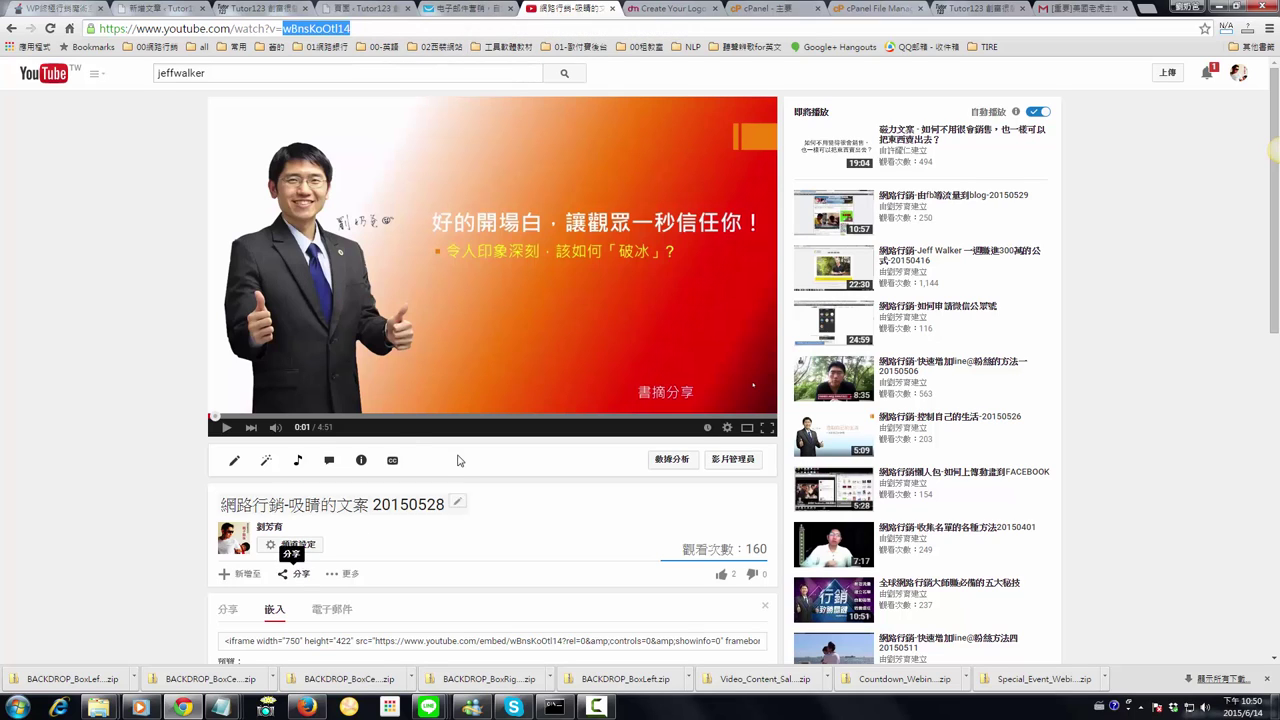
- Examine the video's embed code and custom embed size on YouTube, and the video ID in its address
scroll(289, 455, down, 2)
drag(226, 508, 763, 502)
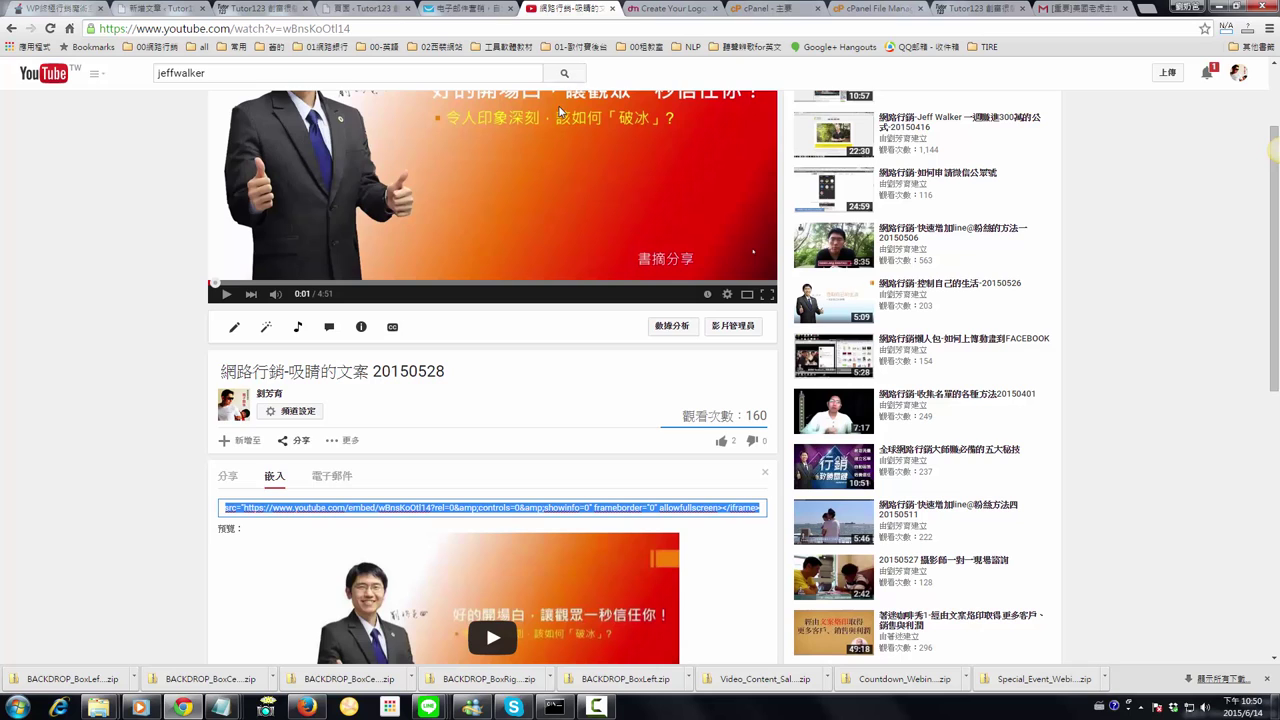
scroll(576, 353, down, 1)
scroll(576, 353, down, 2)
click(350, 493)
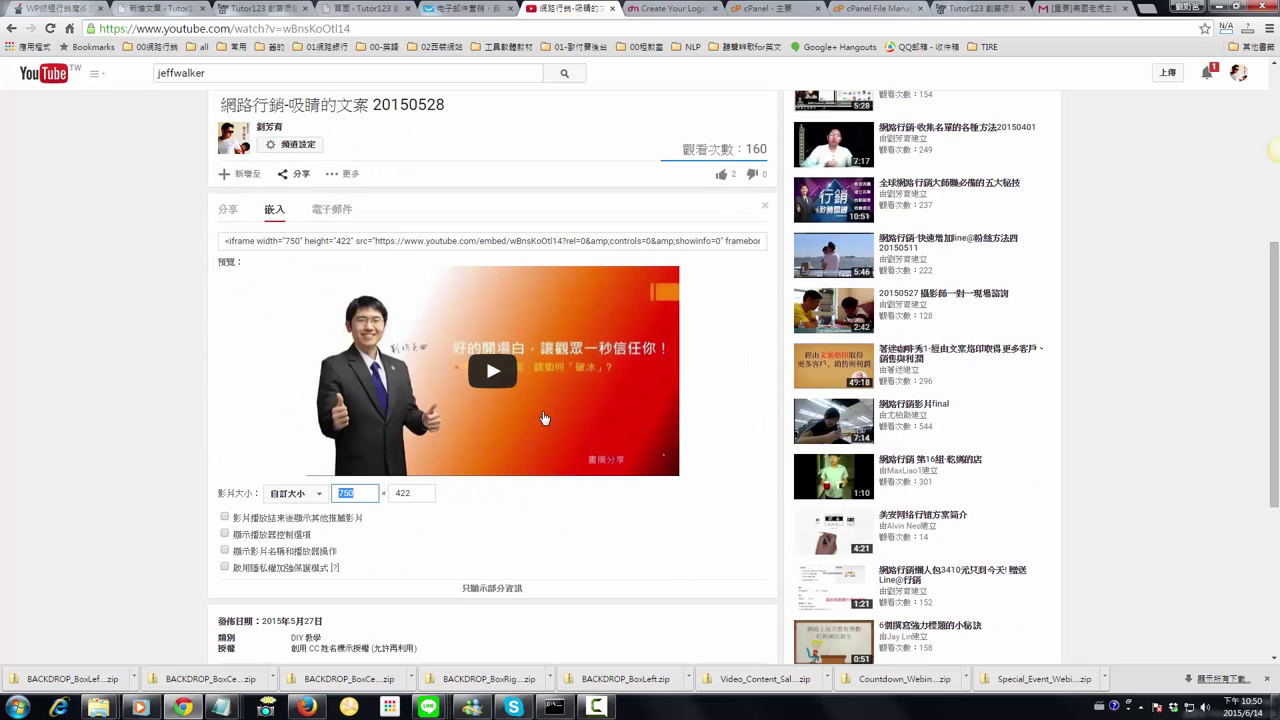
scroll(537, 203, up, 4)
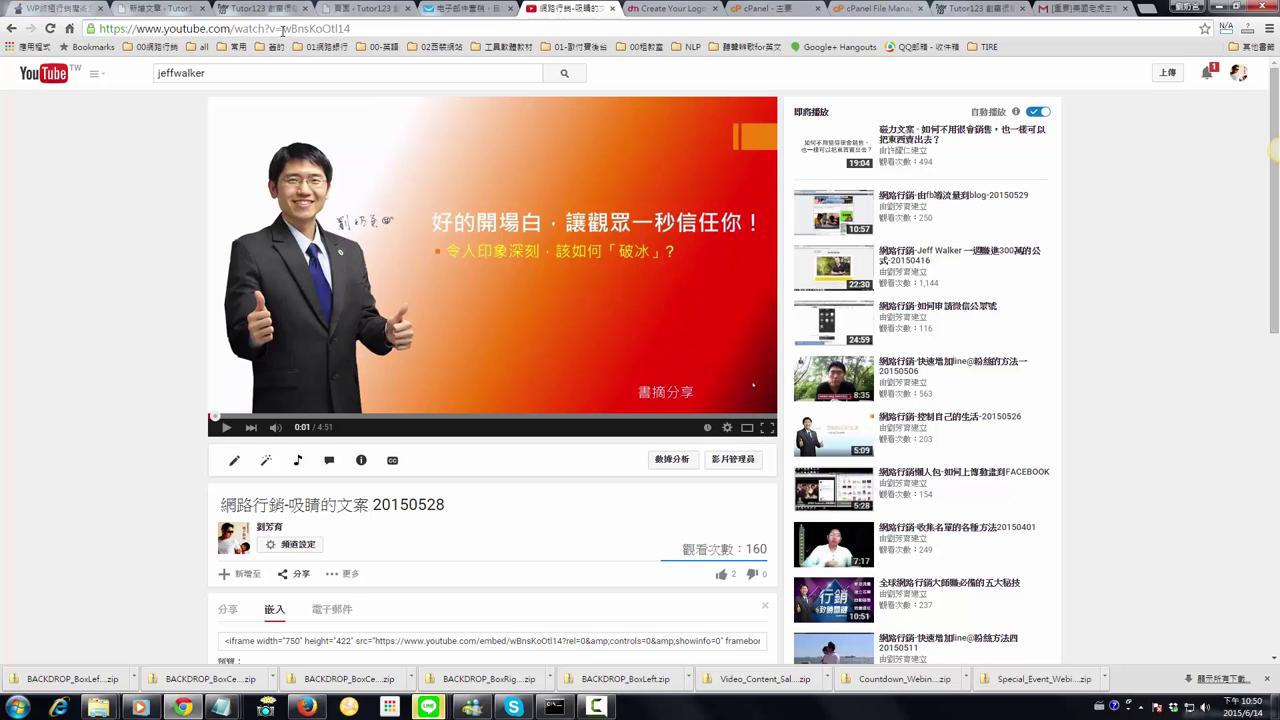
drag(283, 29, 350, 29)
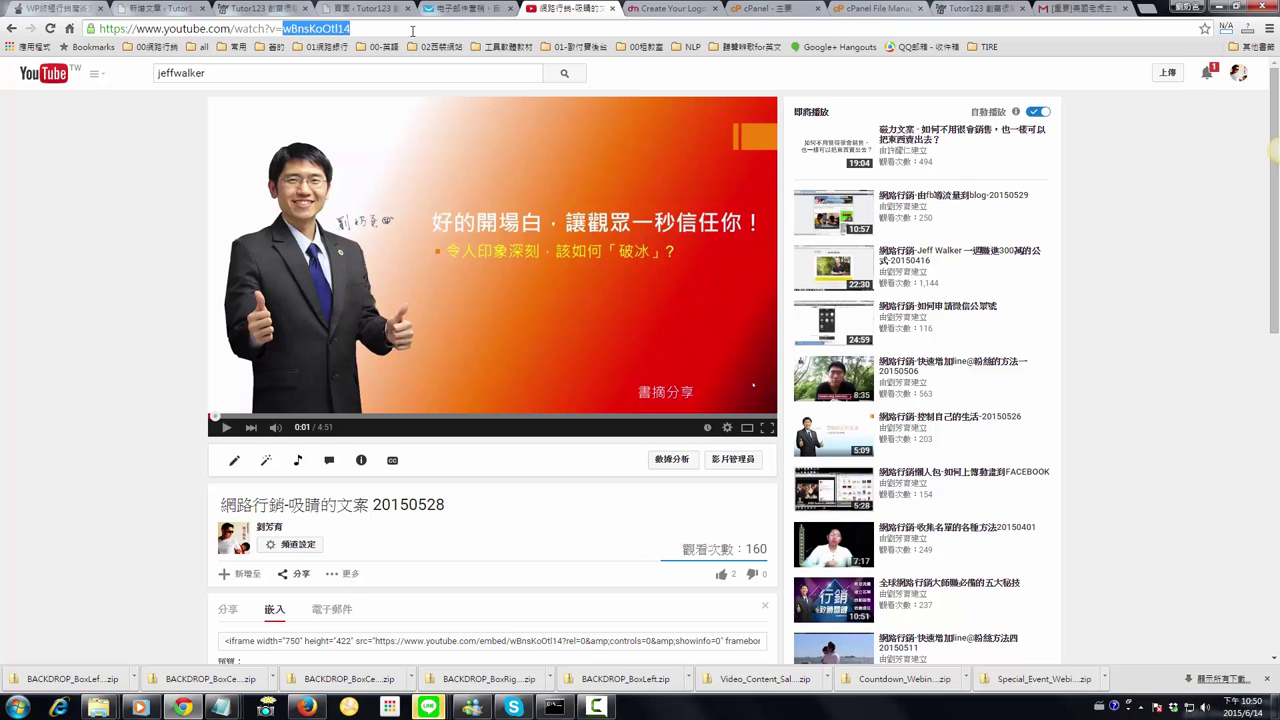
- Return to the new post's Youtube element settings and paste wBnsKoOtl14 as the Video ID
click(360, 9)
click(275, 9)
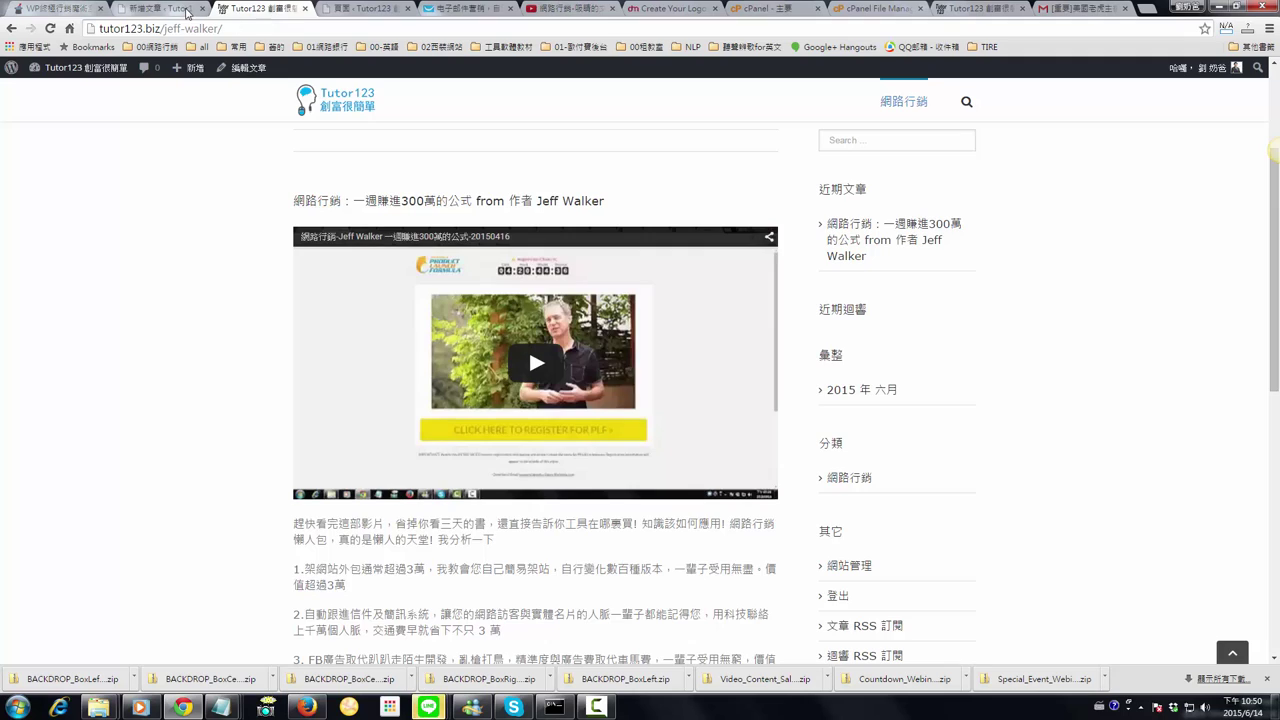
click(165, 8)
click(640, 163)
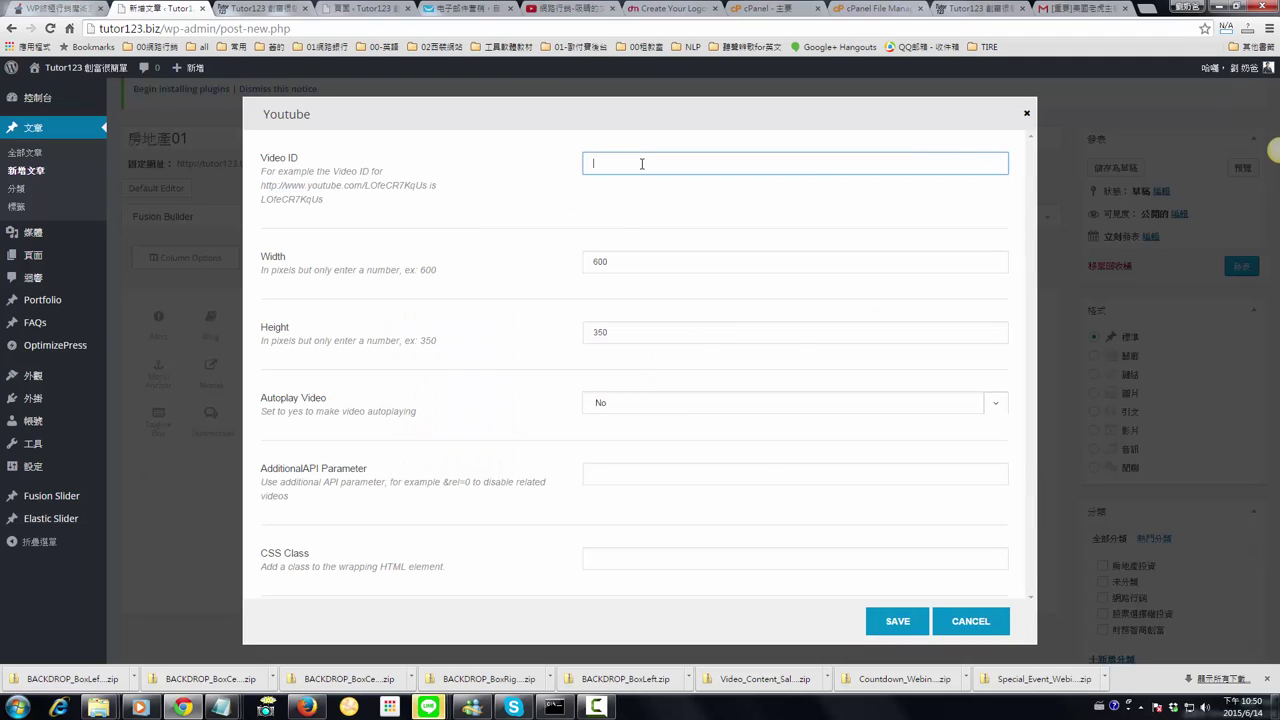
right_click(641, 163)
click(677, 245)
- Set the Youtube element's width to 750 and its height to 422
click(646, 263)
key(ctrl+a)
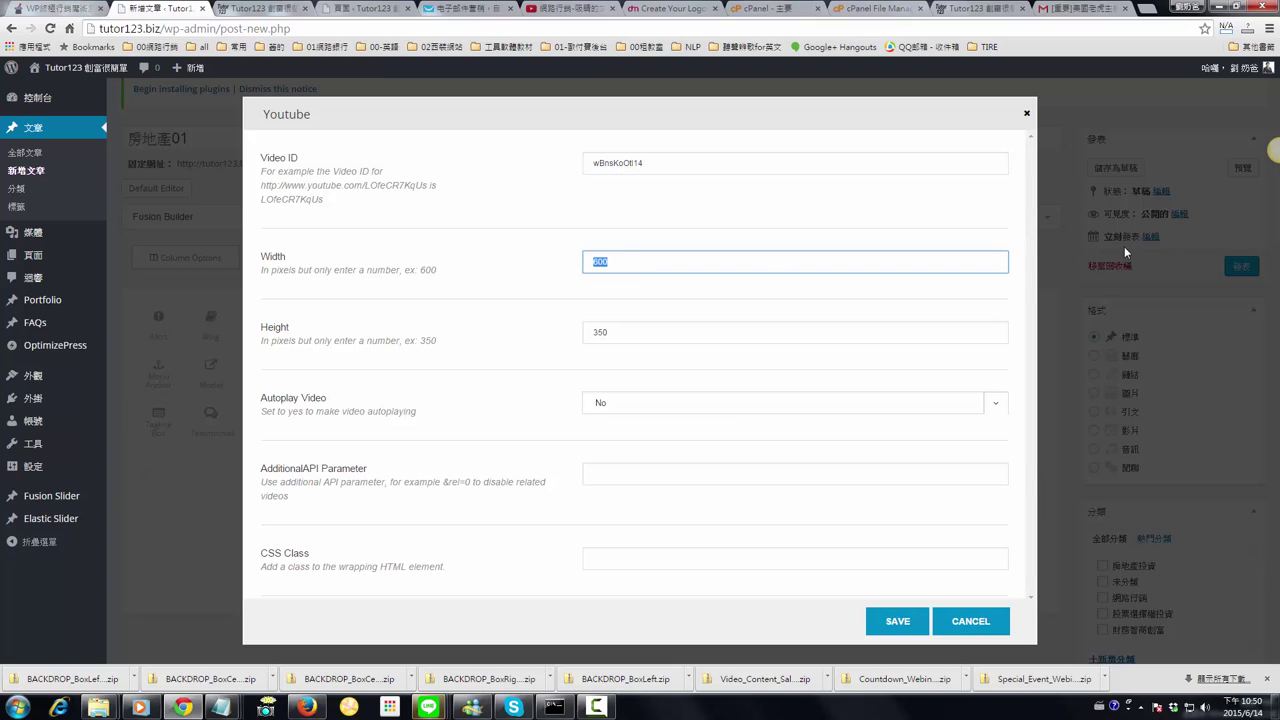
text(750)
click(626, 337)
key(ctrl+a)
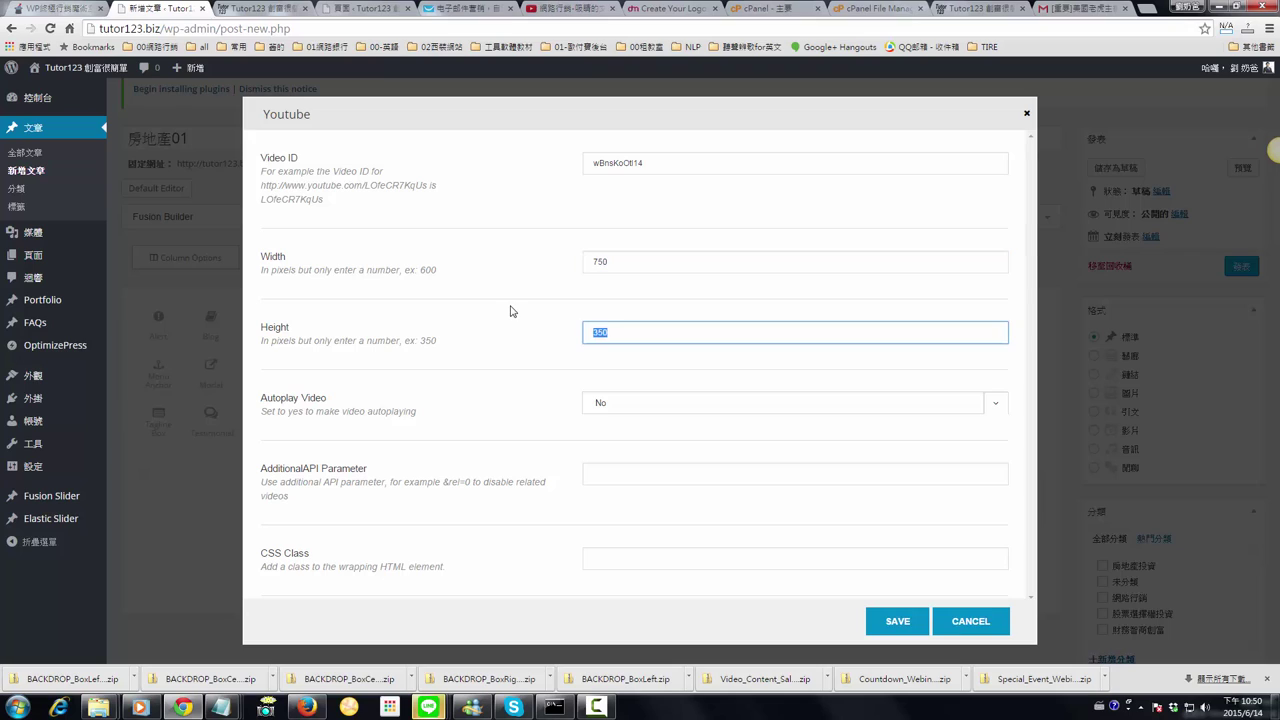
text(422)
- Set Autoplay Video to Yes and save the Youtube element
click(609, 413)
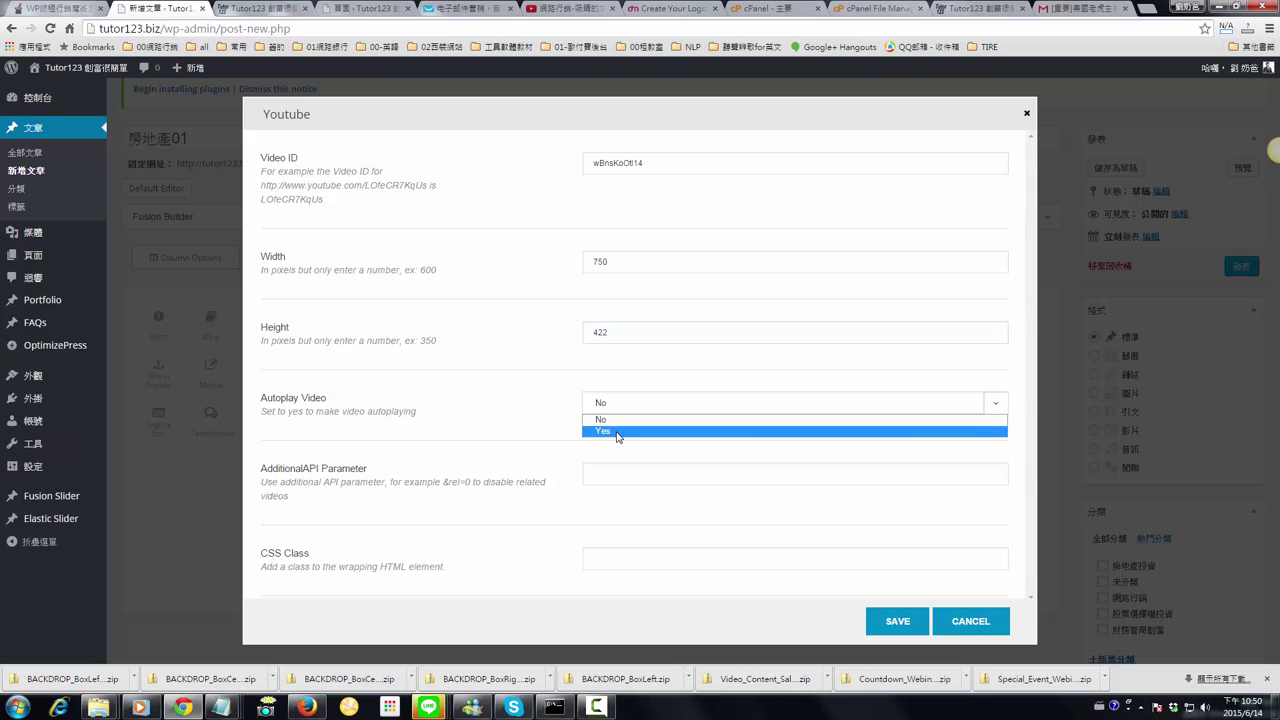
click(618, 436)
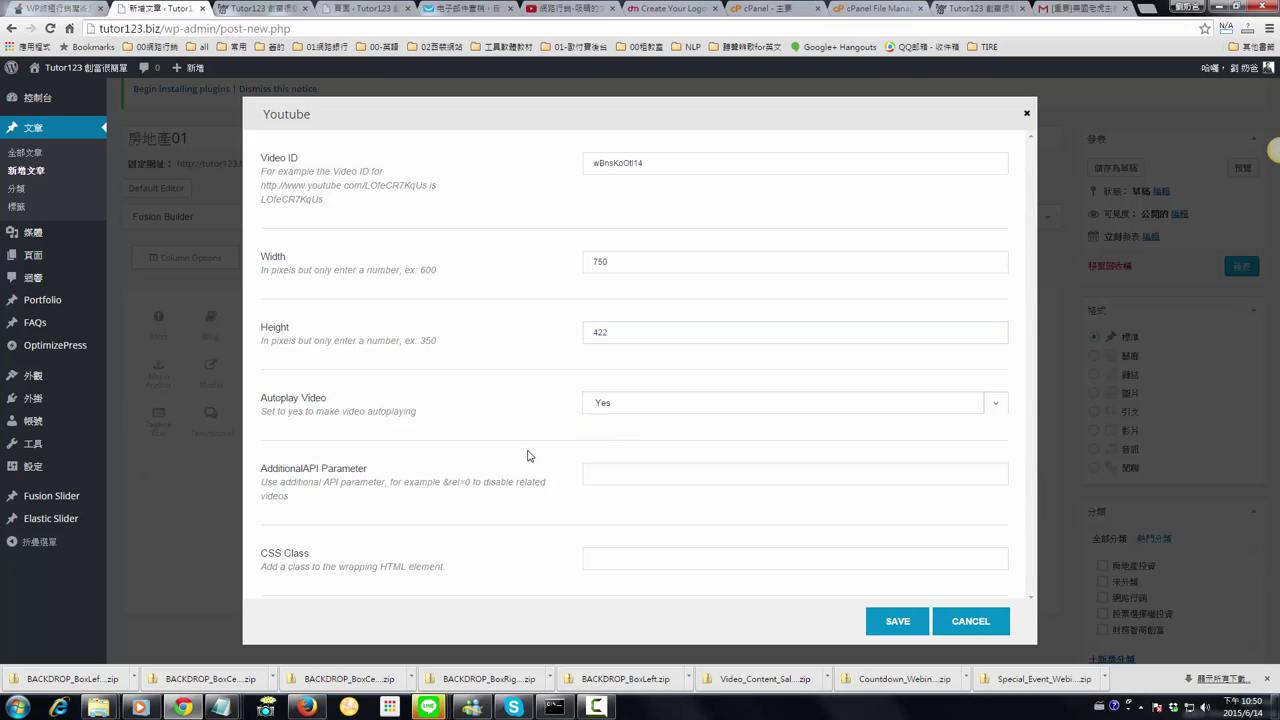
click(900, 625)
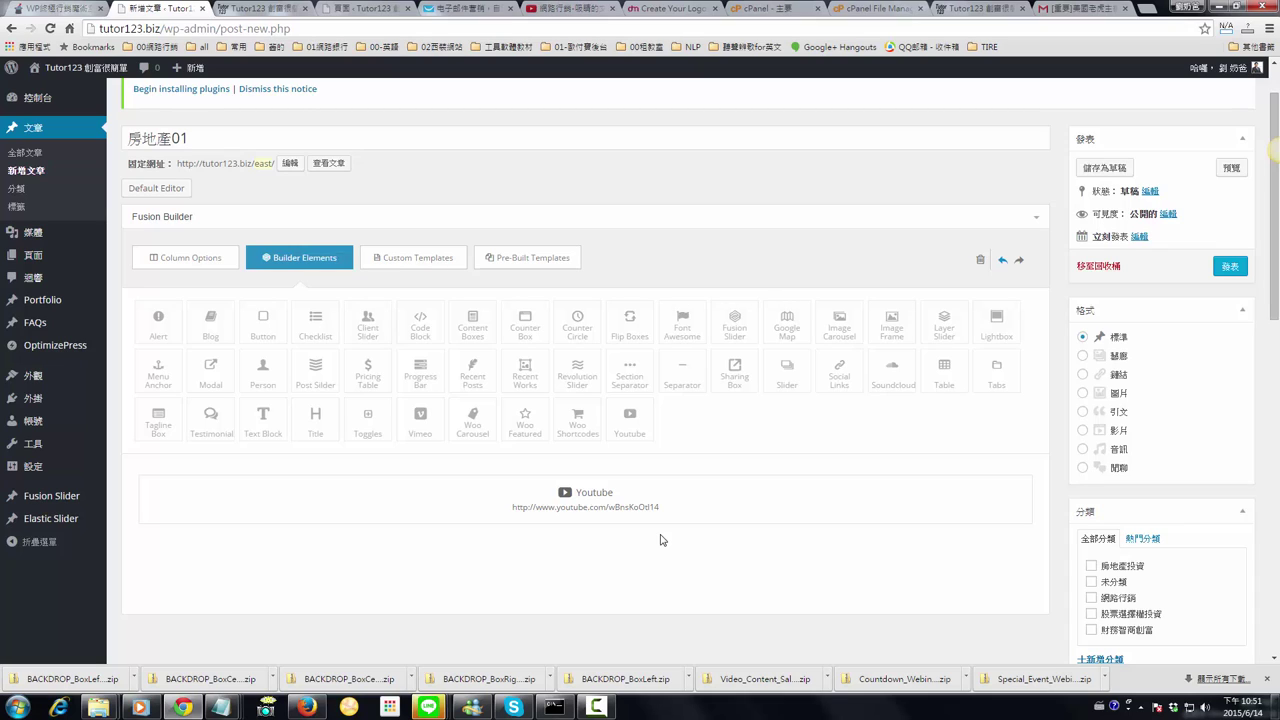
- Switch the post back to the default editor and select the whole youtube shortcode
click(170, 190)
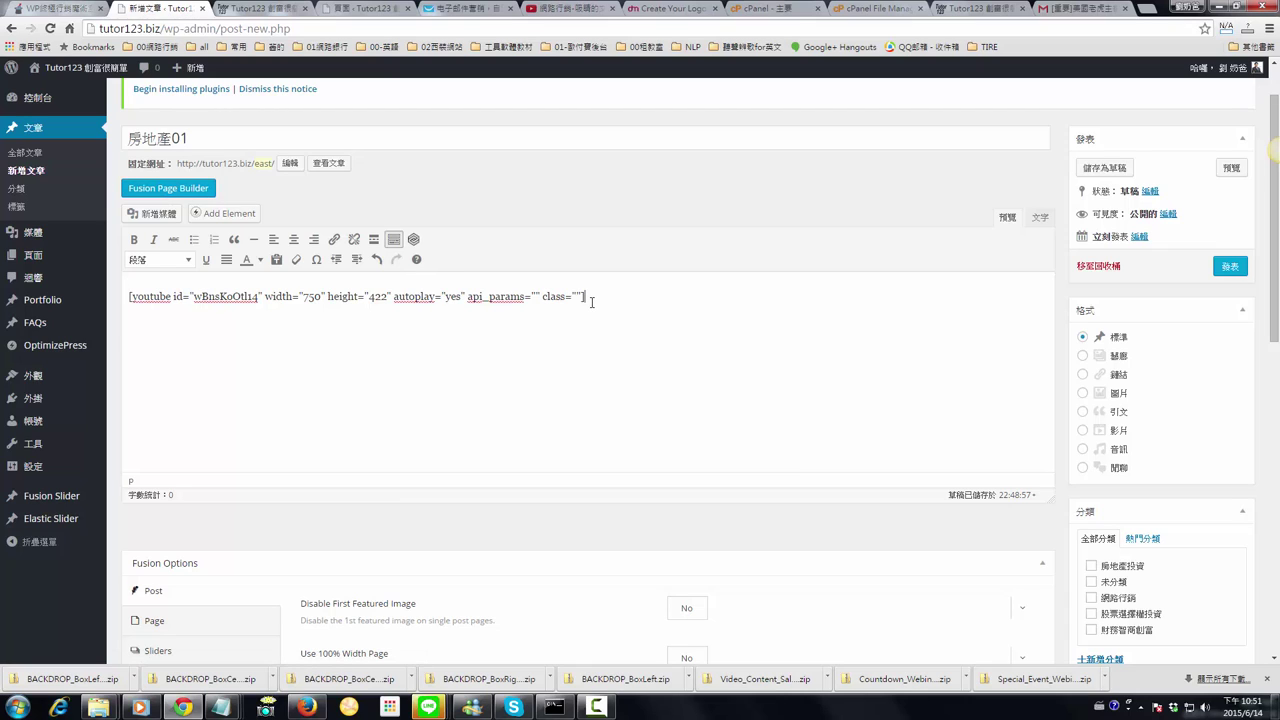
drag(588, 297, 127, 294)
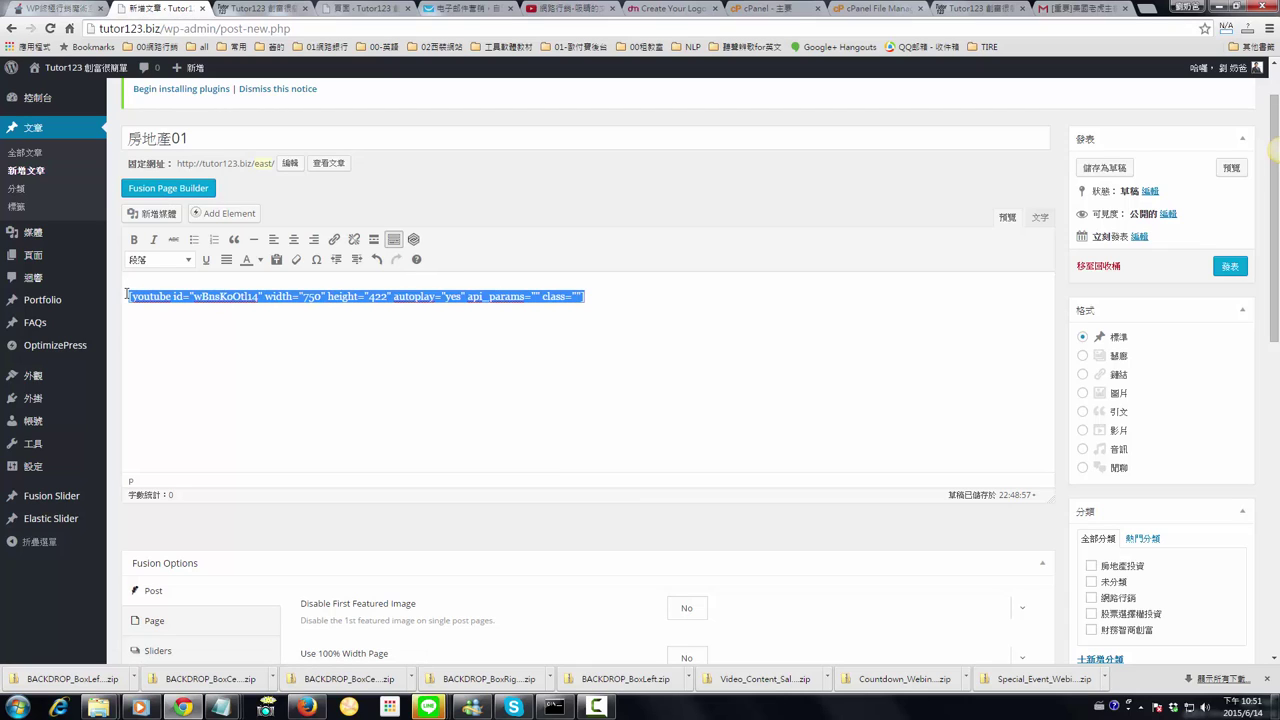
- Add a new paragraph reading 文章的內容 below the youtube shortcode and select its text
click(632, 299)
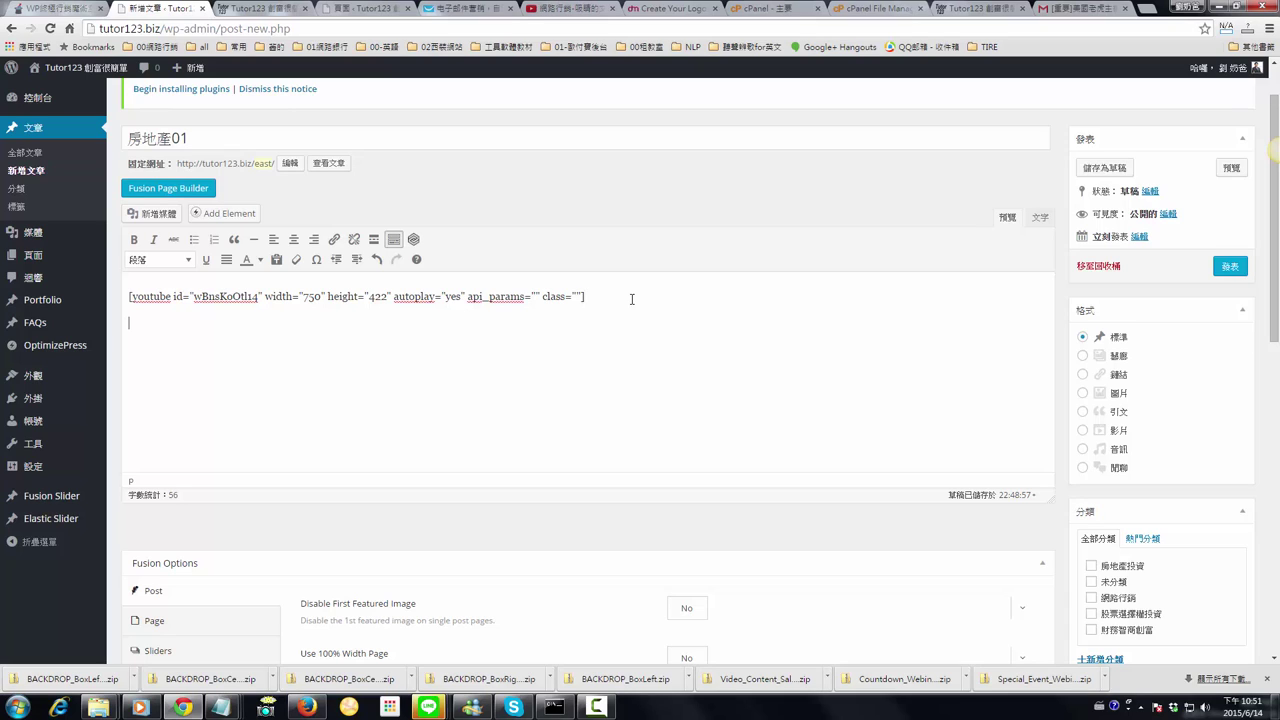
key(ctrl+space)
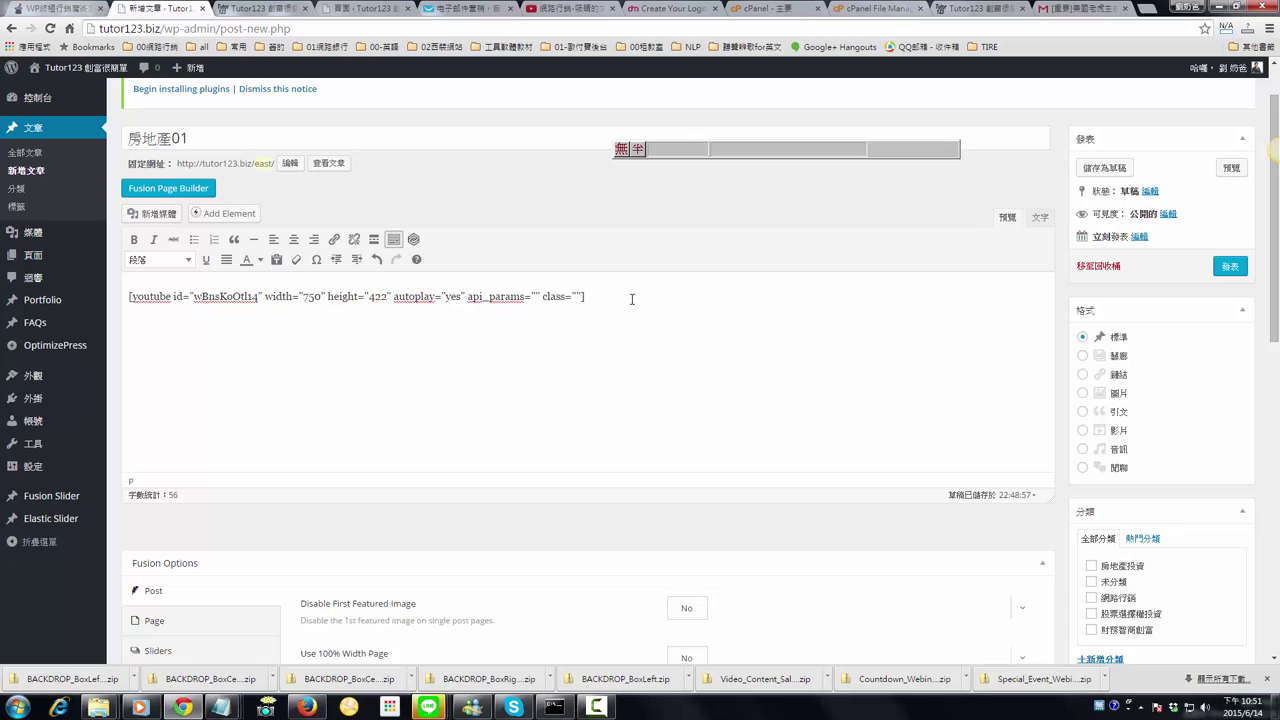
text(文章的內容)
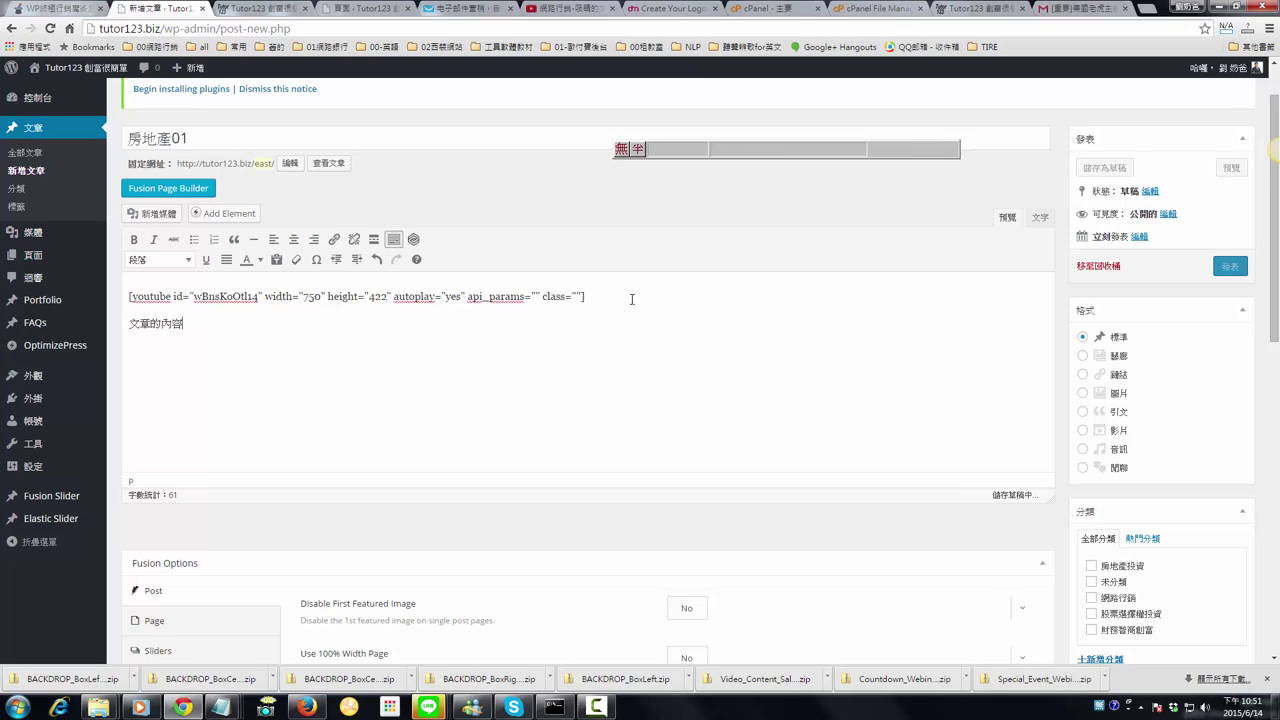
key(shift+Left)
key(shift+Left)
key(shift+Left)
key(shift+Left)
key(shift+Left)
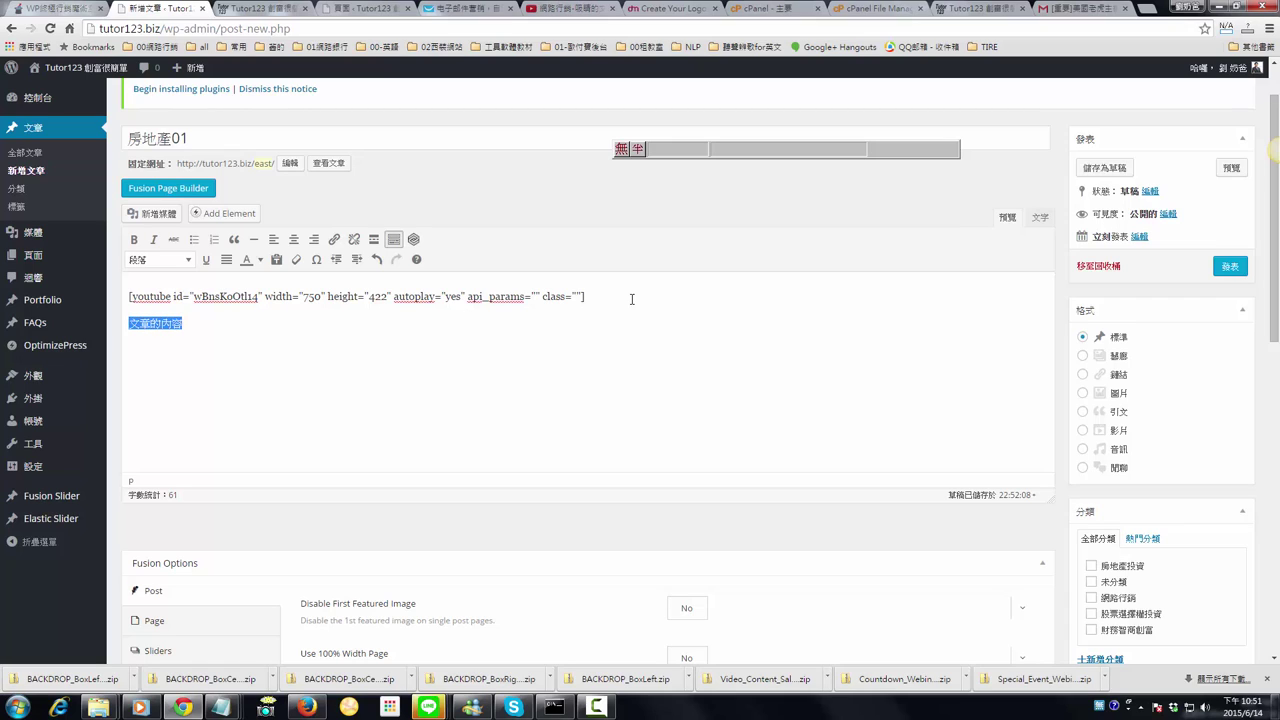
key(ctrl+v)
key(ctrl+v)
key(ctrl+v)
key(ctrl+z)
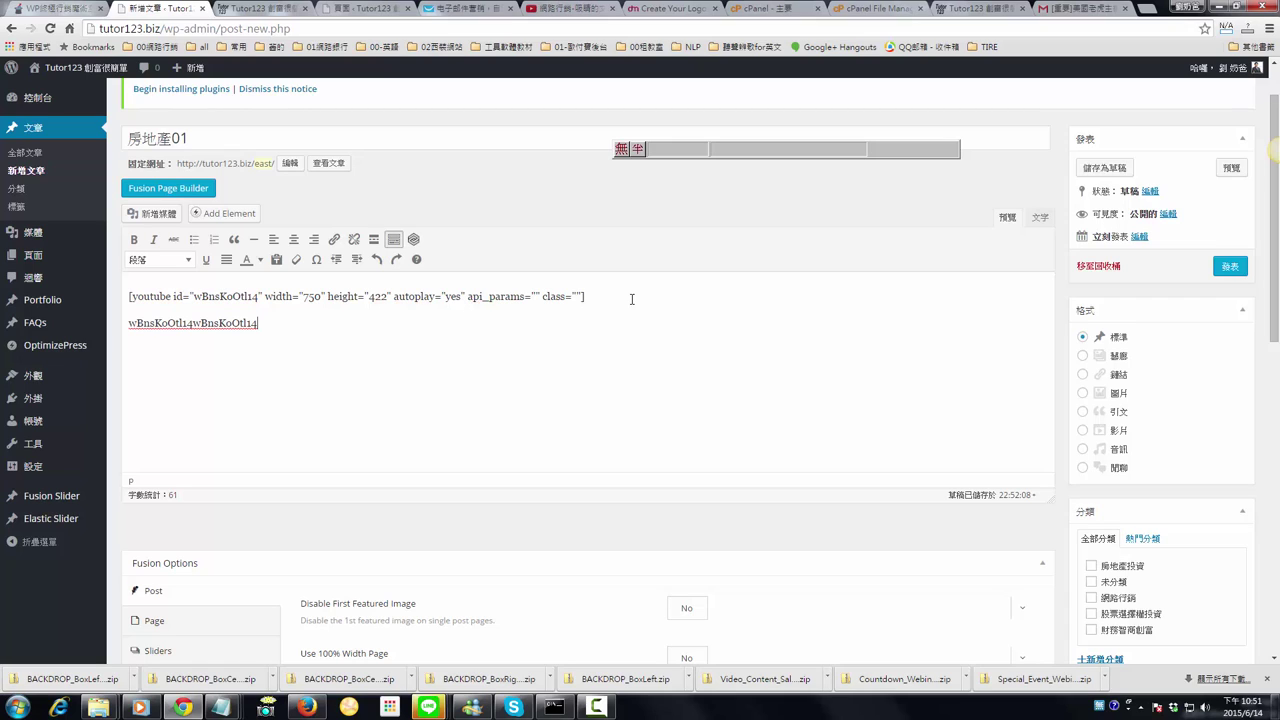
key(ctrl+z)
key(ctrl+z)
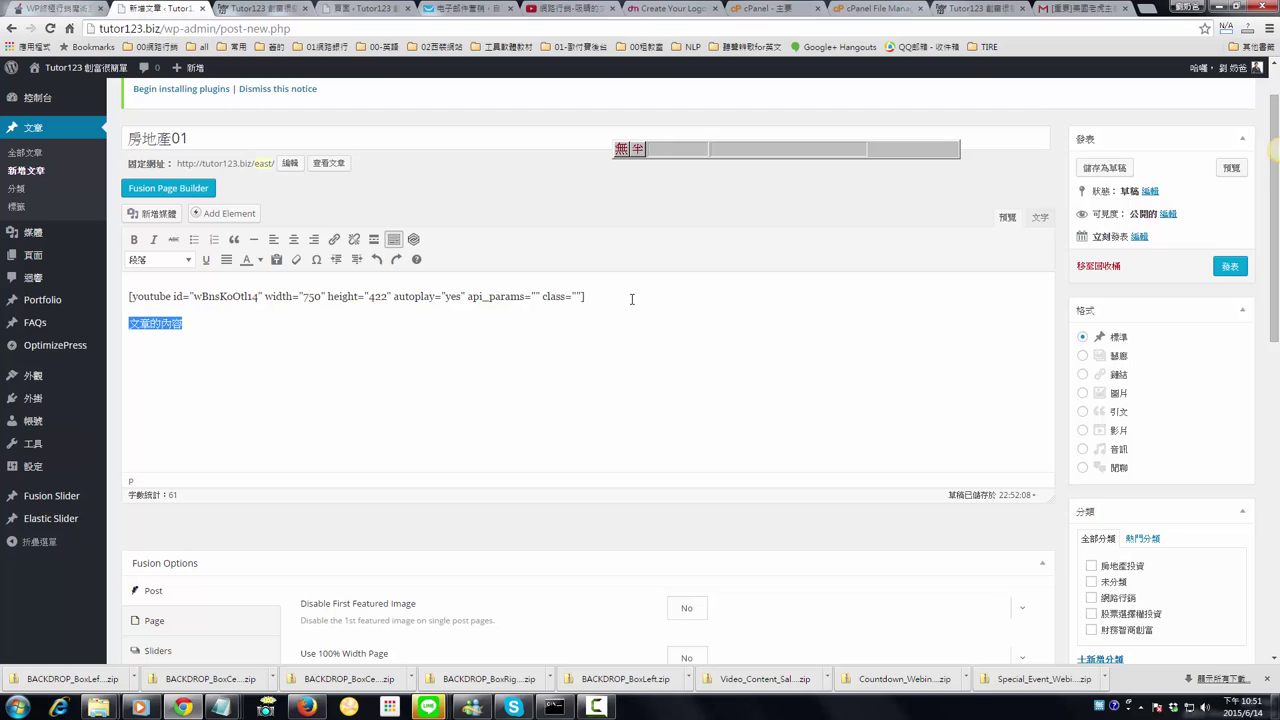
- Fill the paragraph with about two lines of repeated copies of 文章的內容 and insert a Read More break after the first line
key(ctrl+c)
key(ctrl+v)
key(ctrl+v)
key(ctrl+v)
key(ctrl+v)
key(ctrl+v)
key(ctrl+v)
key(ctrl+v)
key(ctrl+v)
key(ctrl+v)
key(ctrl+v)
key(ctrl+v)
key(ctrl+v)
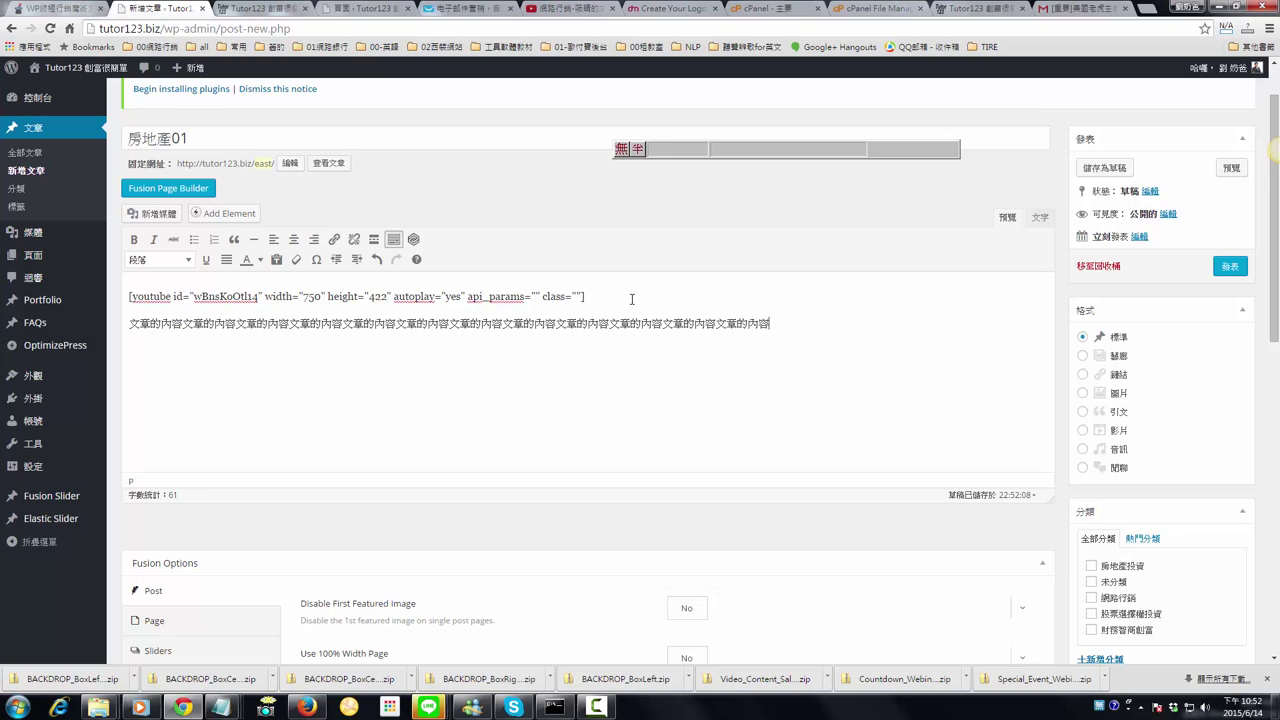
key(ctrl+v)
key(ctrl+v)
key(ctrl+v)
key(ctrl+v)
key(ctrl+v)
key(ctrl+v)
key(ctrl+v)
key(ctrl+v)
key(ctrl+v)
key(ctrl+v)
key(ctrl+v)
key(ctrl+v)
key(ctrl+v)
key(ctrl+v)
key(ctrl+v)
key(ctrl+v)
key(ctrl+v)
key(ctrl+v)
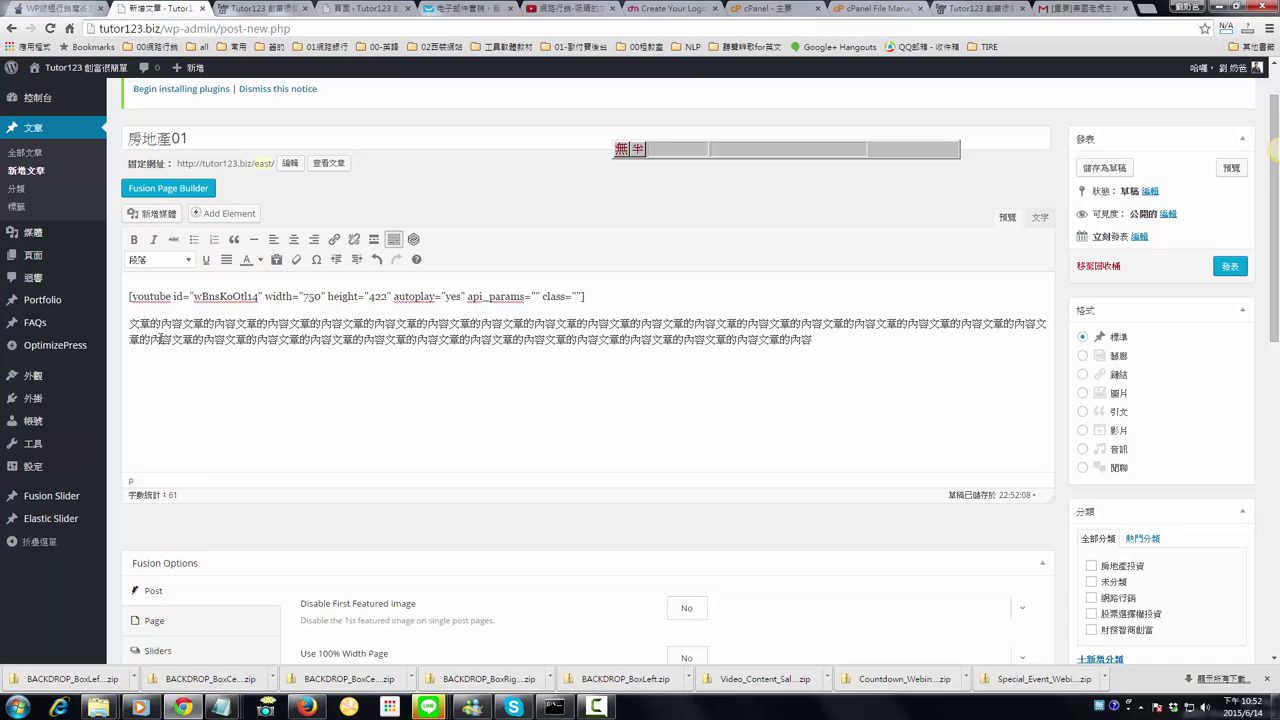
click(372, 243)
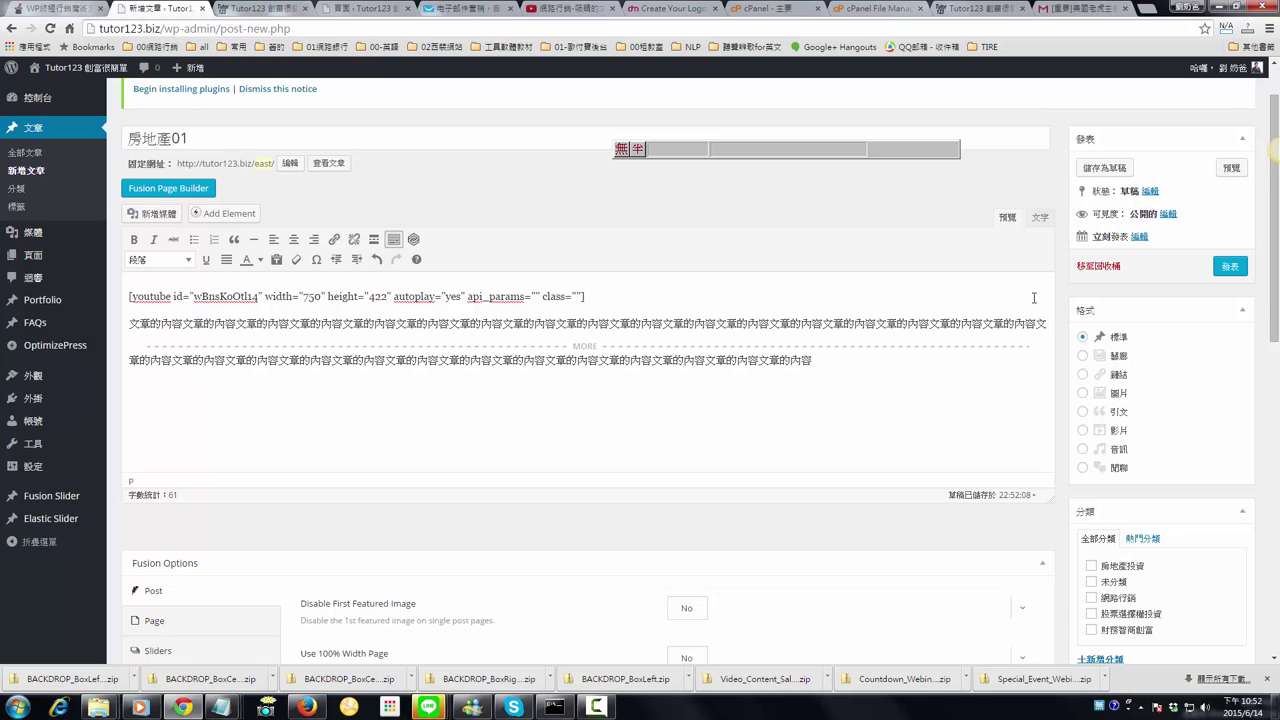
- Assign the post to the 房地產投資 category and add the category's name, 房地產投資, as a tag
scroll(1145, 367, down, 3)
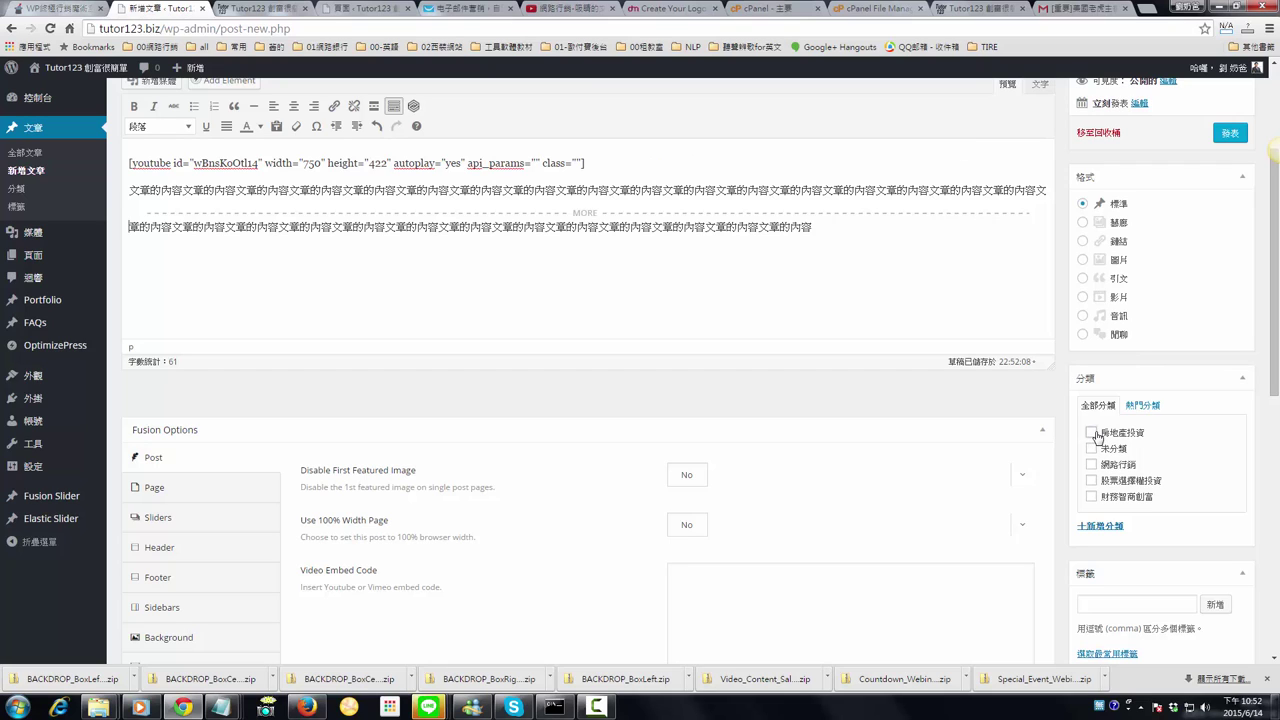
scroll(1160, 535, down, 3)
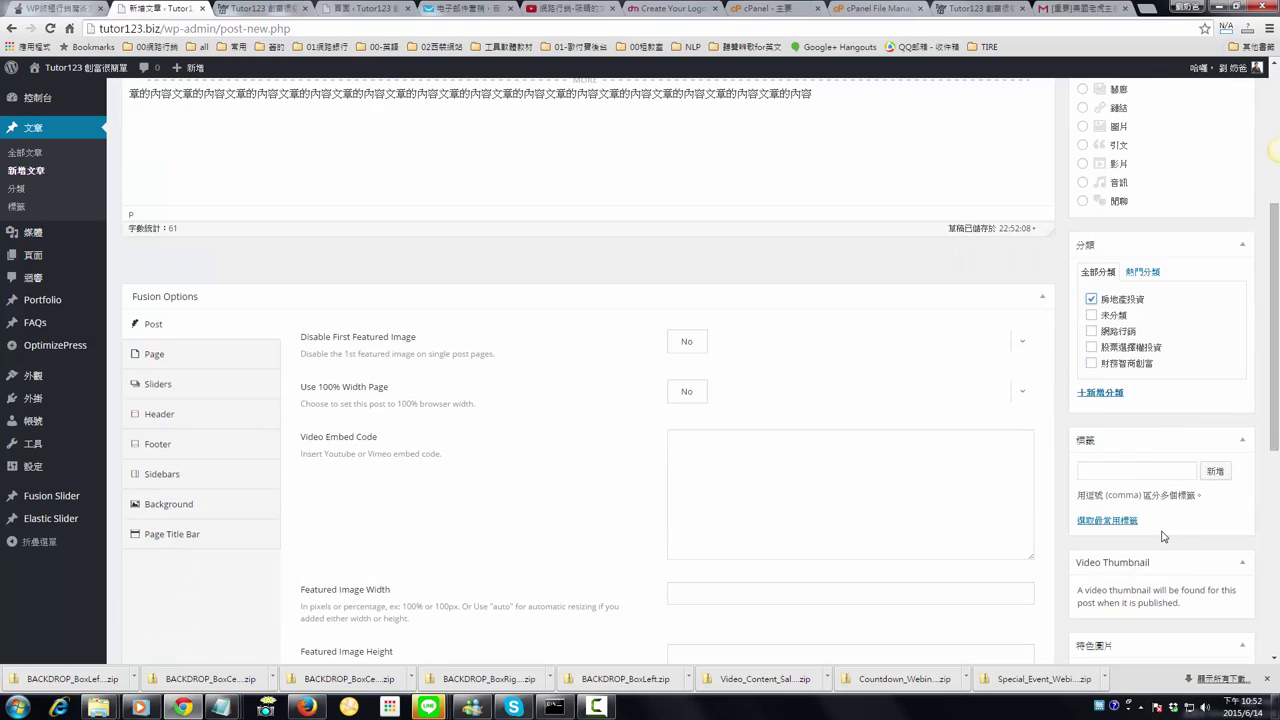
click(1126, 521)
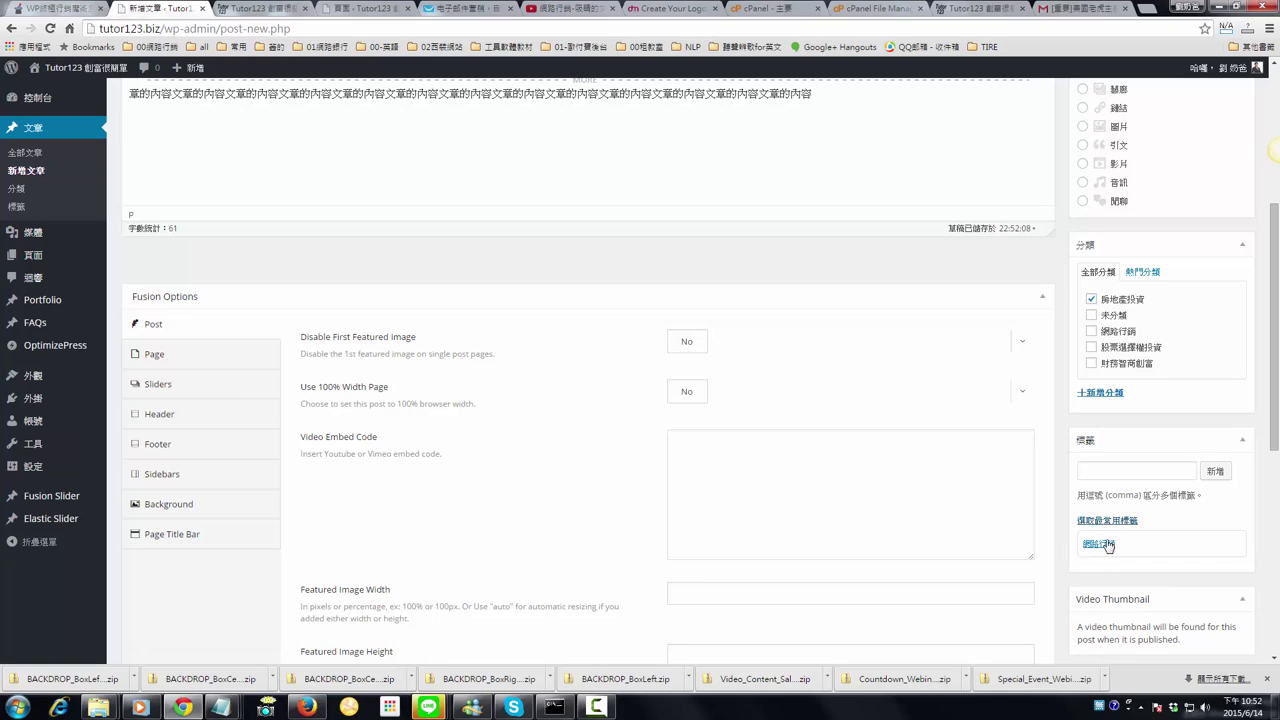
click(1120, 470)
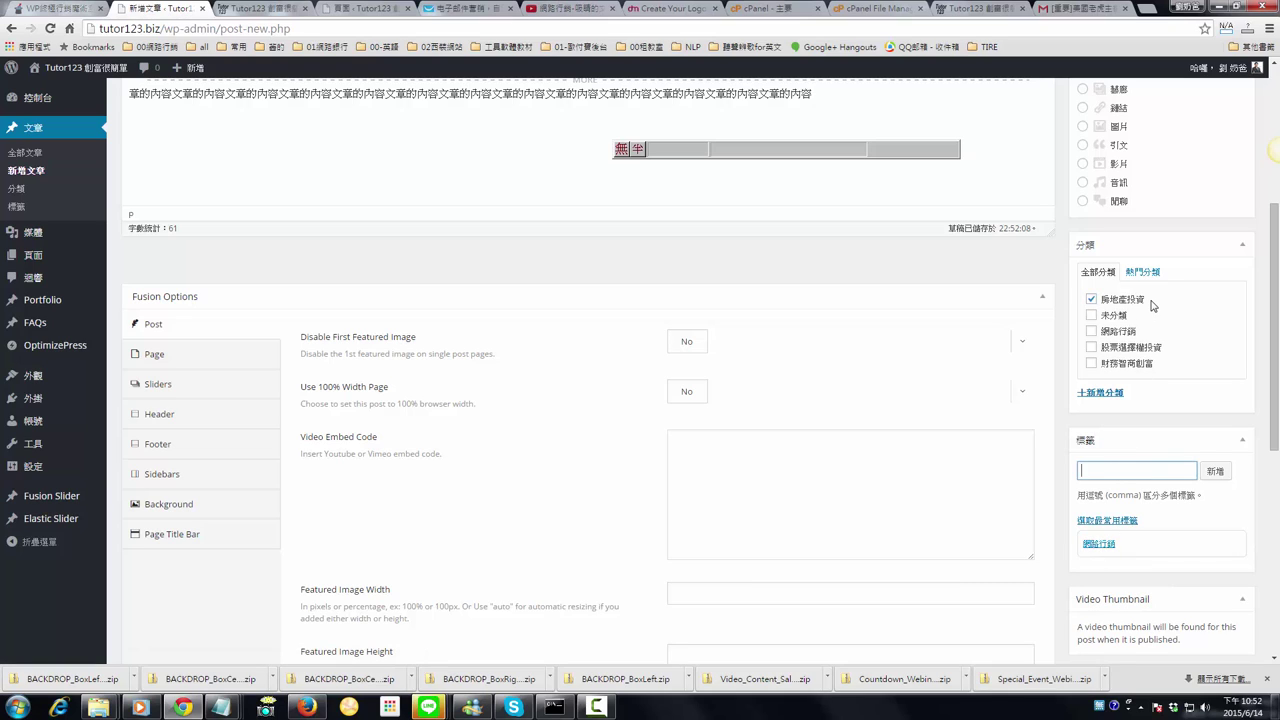
drag(1153, 305, 1107, 310)
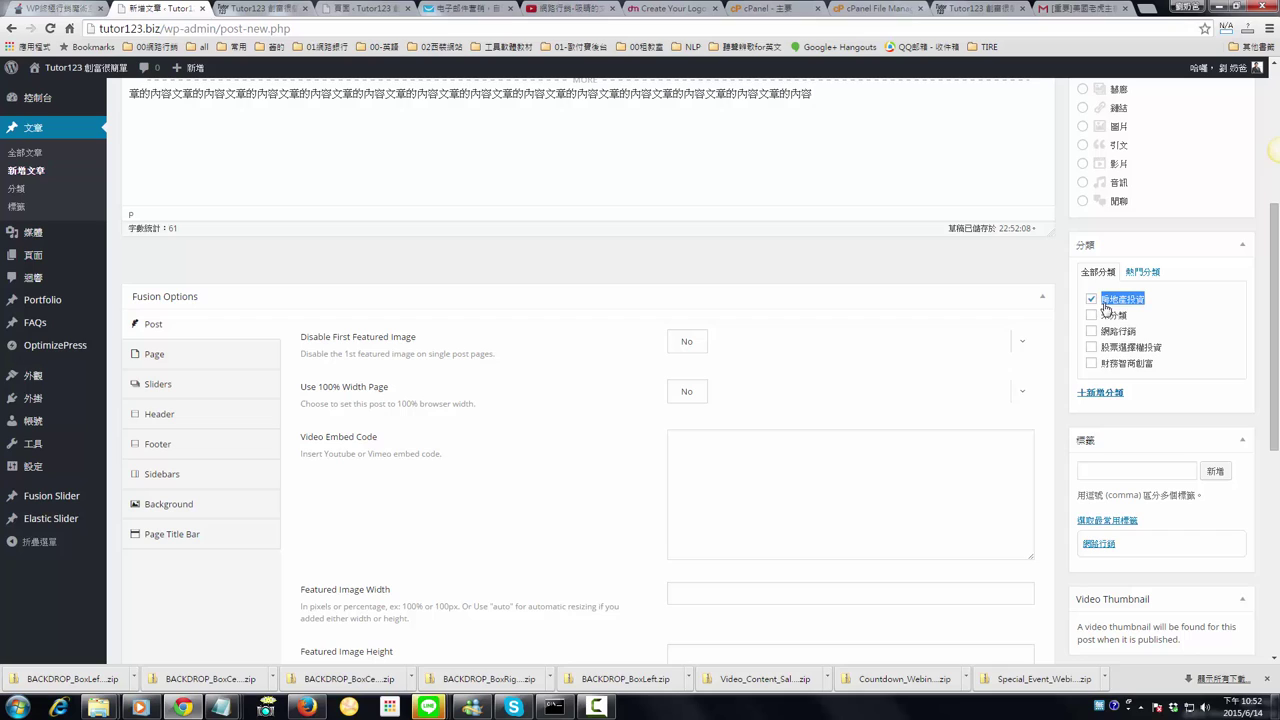
click(1120, 470)
key(ctrl+v)
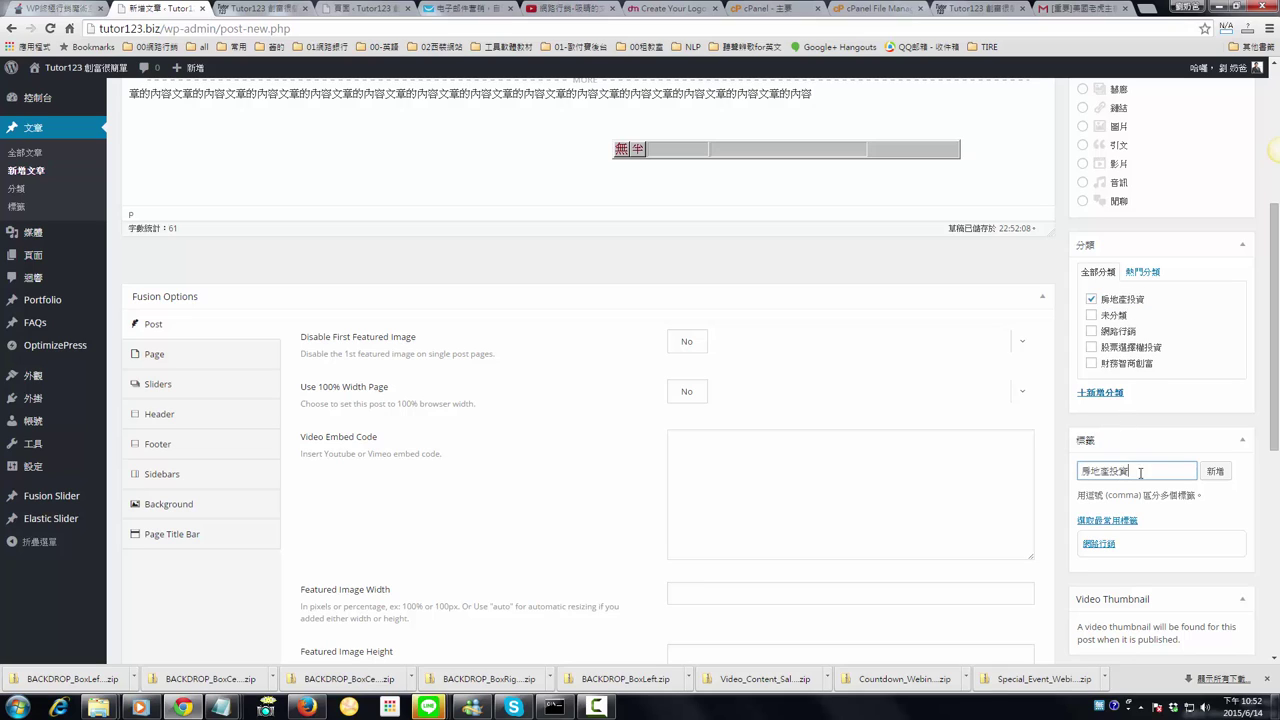
click(1215, 471)
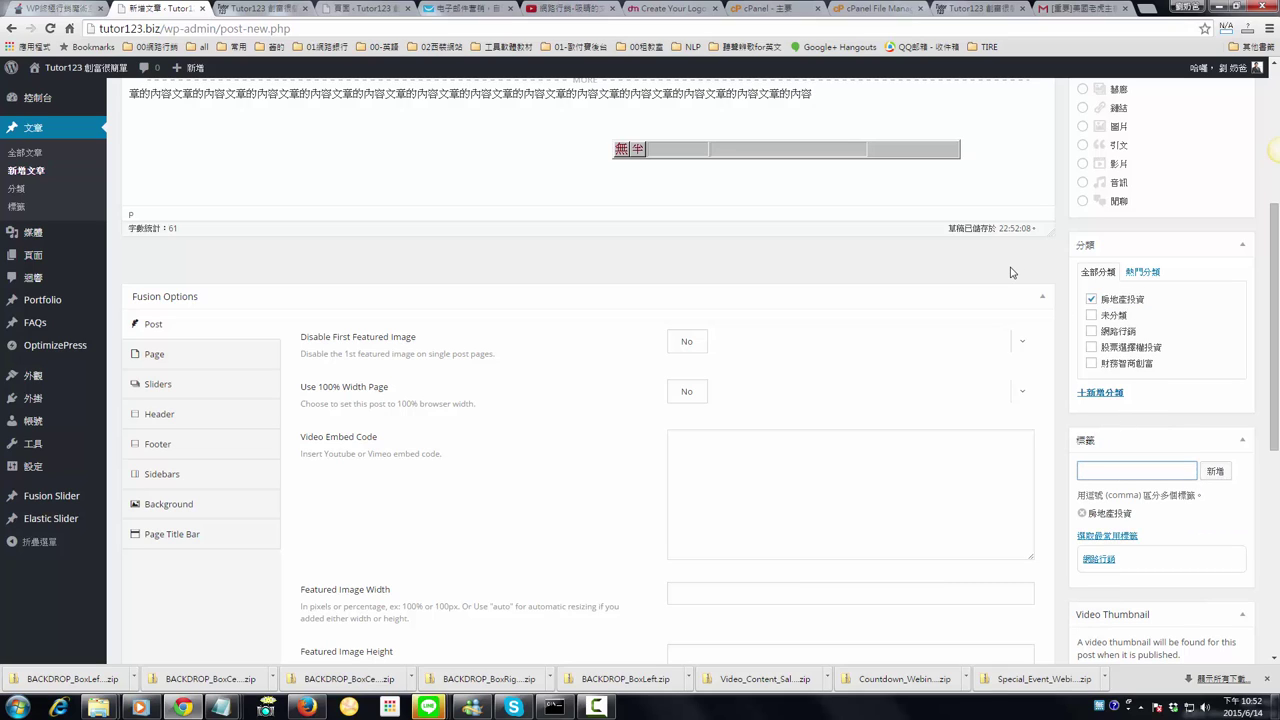
- Publish the 房地產01 post
scroll(998, 275, up, 2)
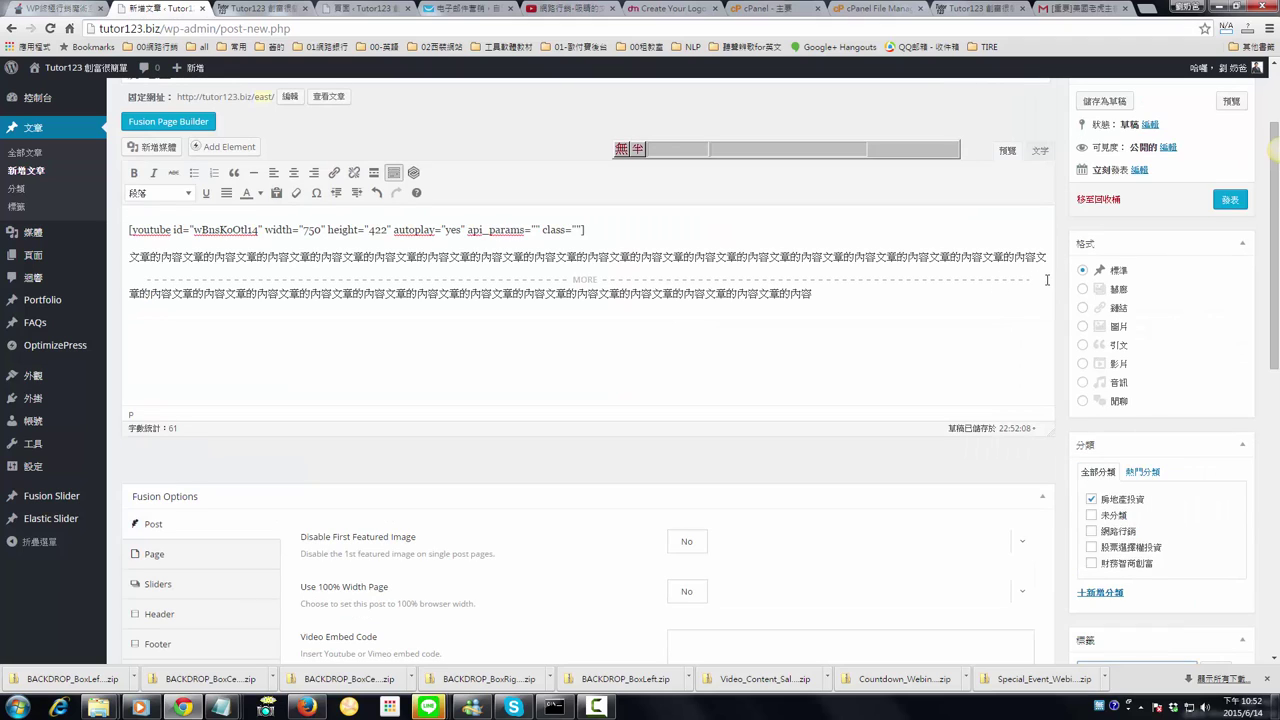
click(1227, 202)
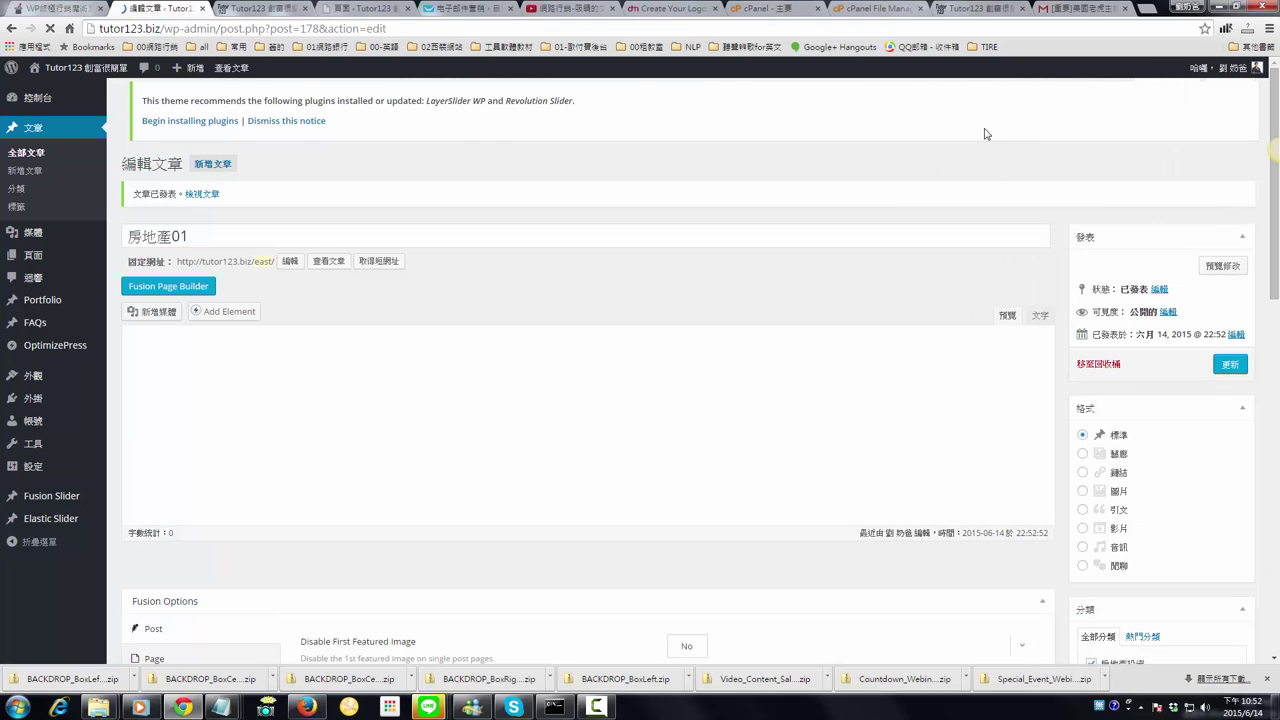
- Go to the live site's home page and review how the 房地產01 post appears in the list
click(289, 10)
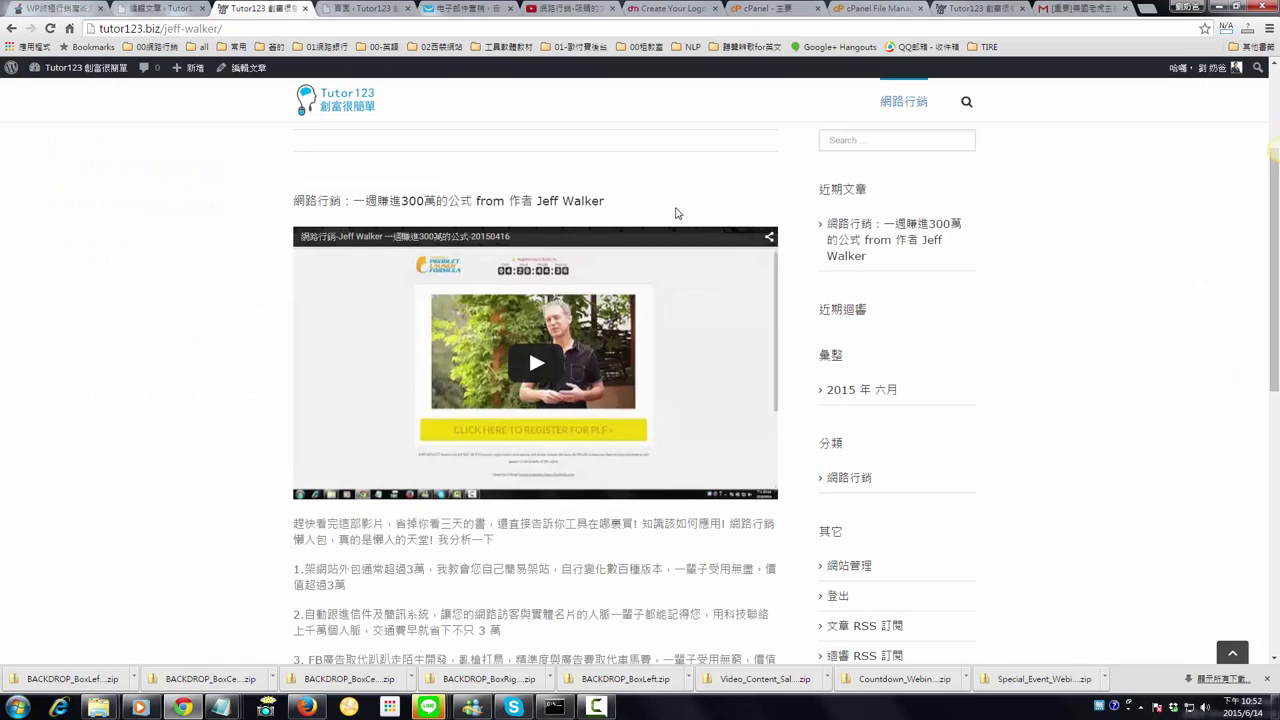
scroll(675, 213, up, 2)
click(380, 177)
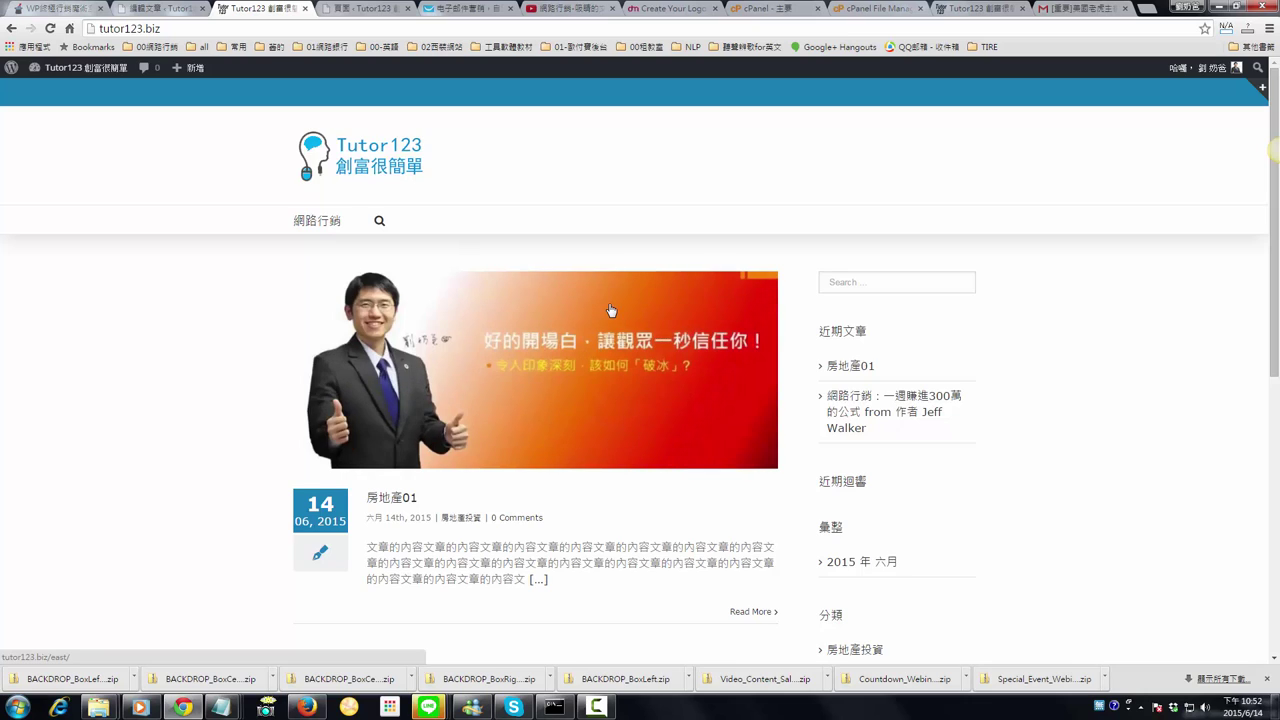
scroll(612, 310, down, 1)
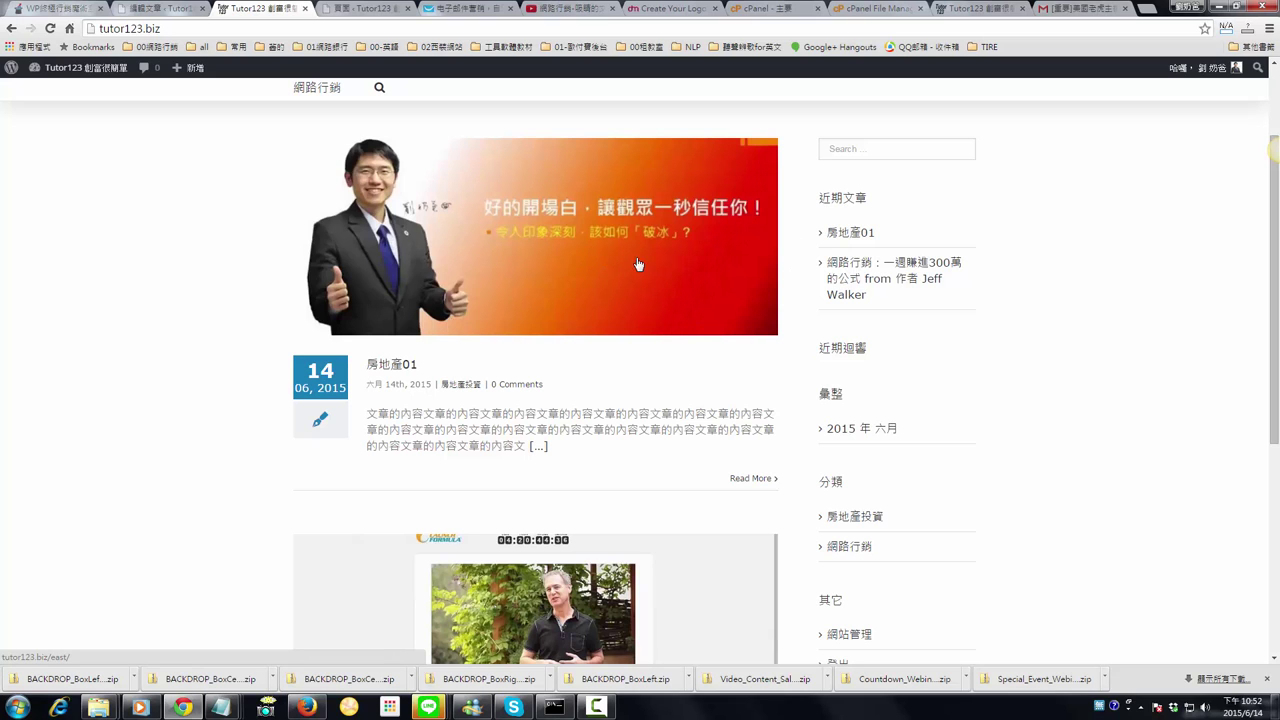
scroll(651, 305, down, 2)
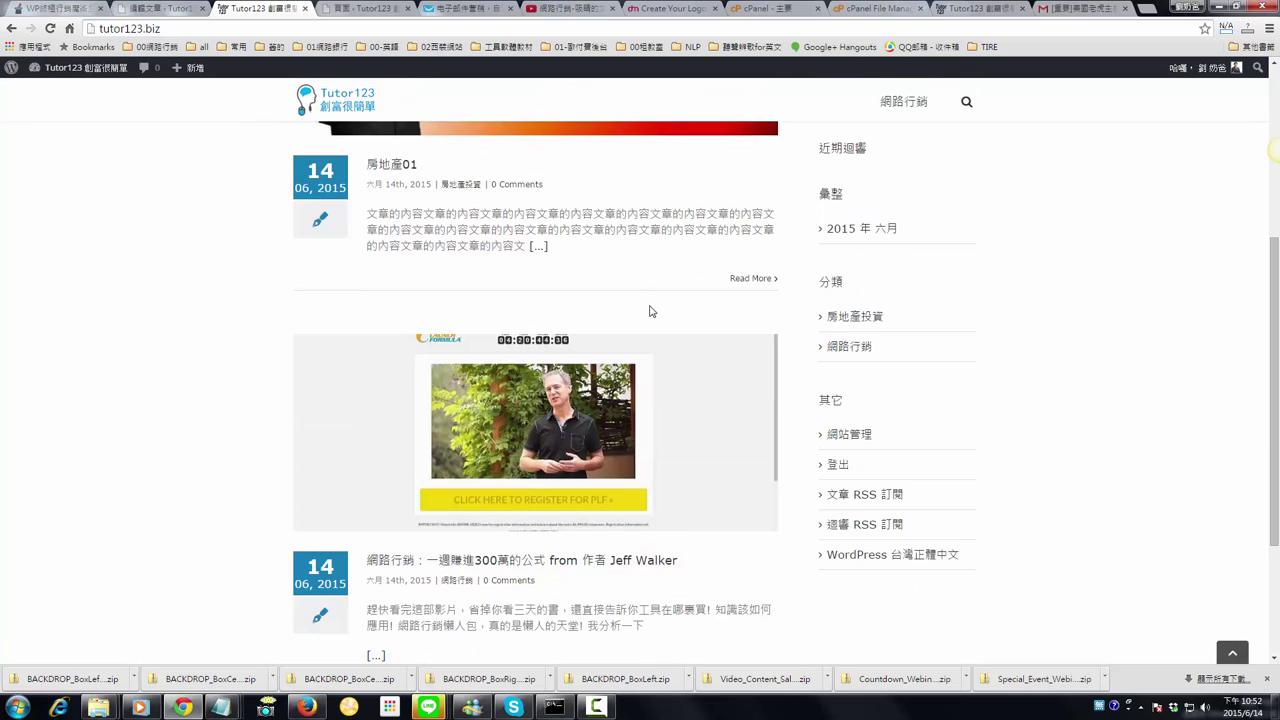
scroll(690, 409, up, 3)
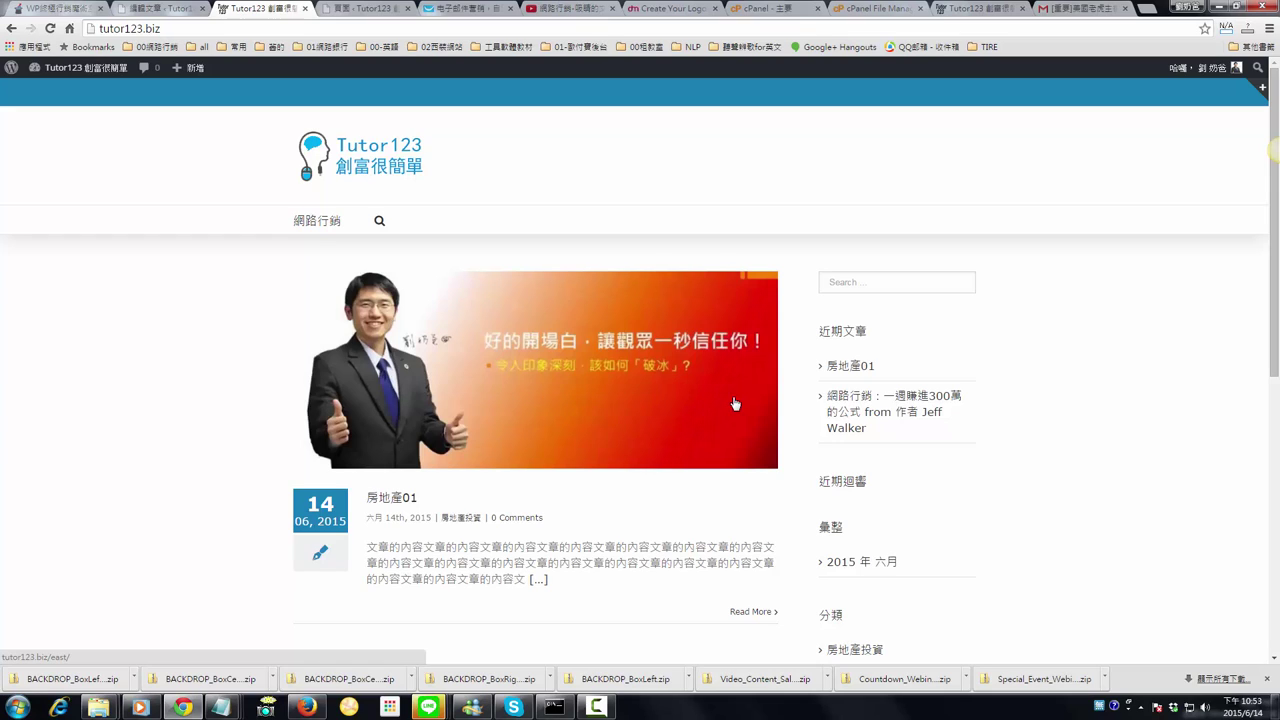
- Open the 房地產01 post from the home page, check its embedded video and text, and pause the video
click(494, 397)
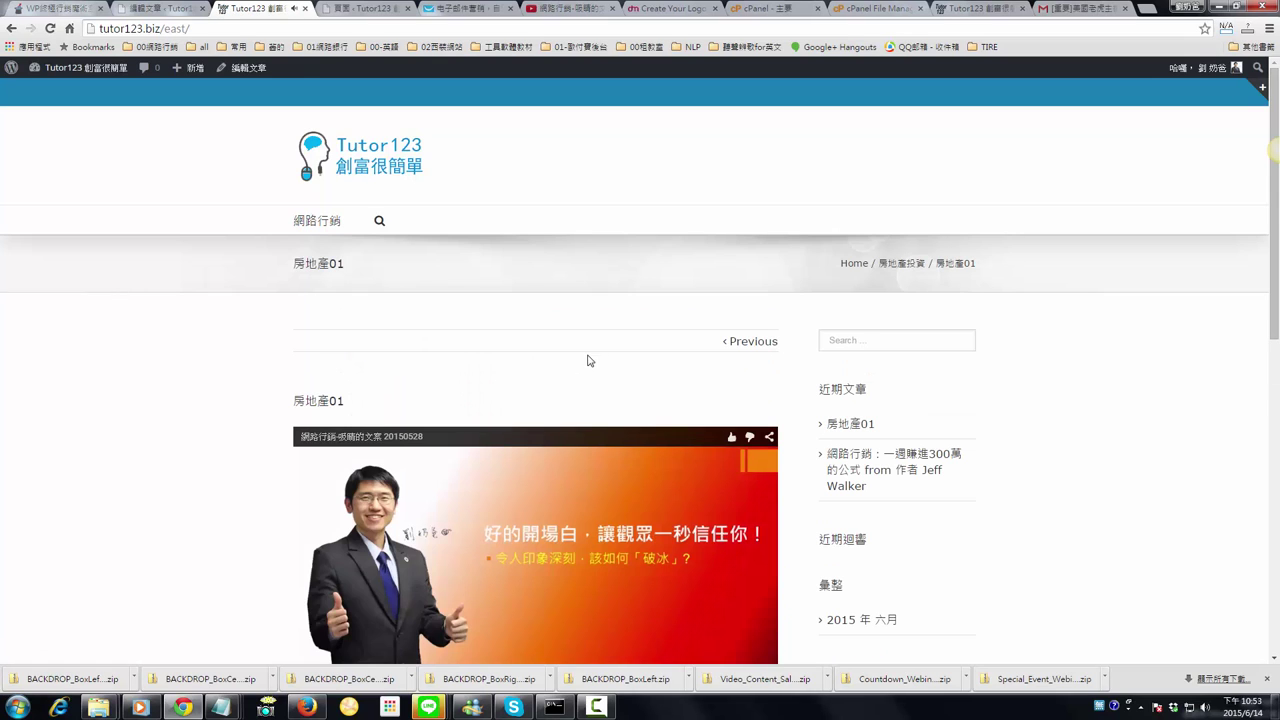
scroll(517, 433, down, 2)
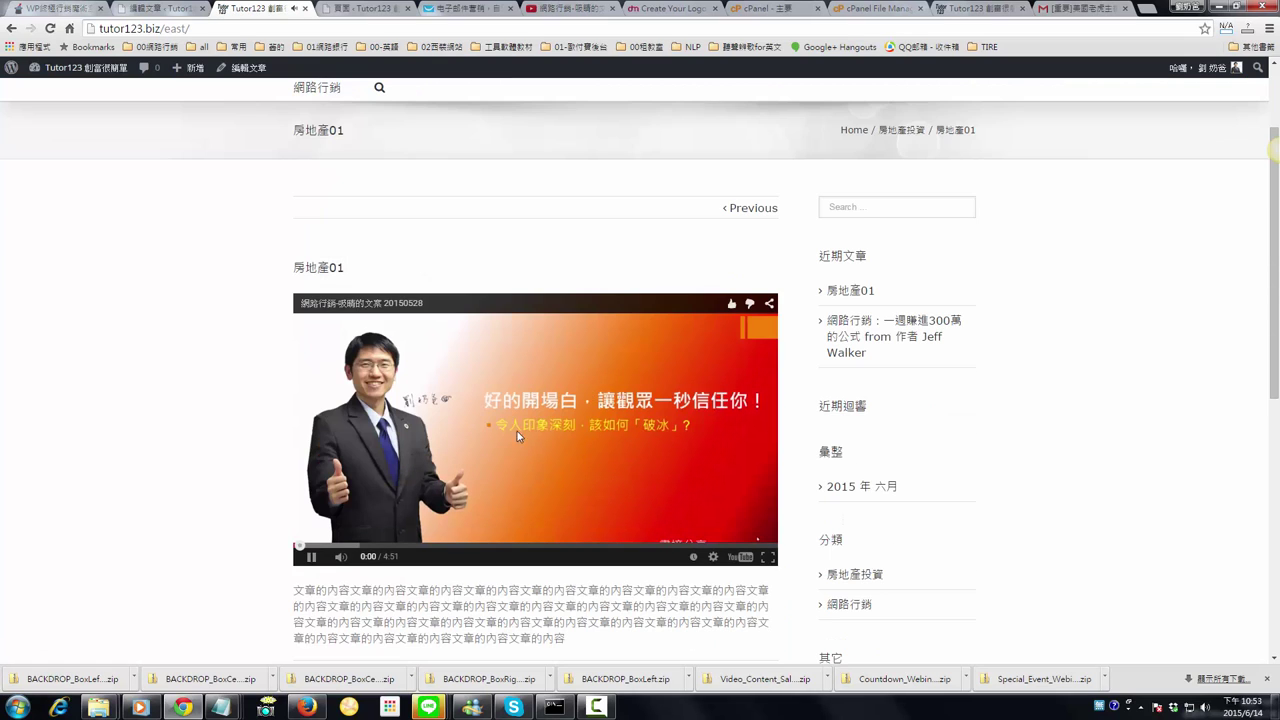
click(579, 456)
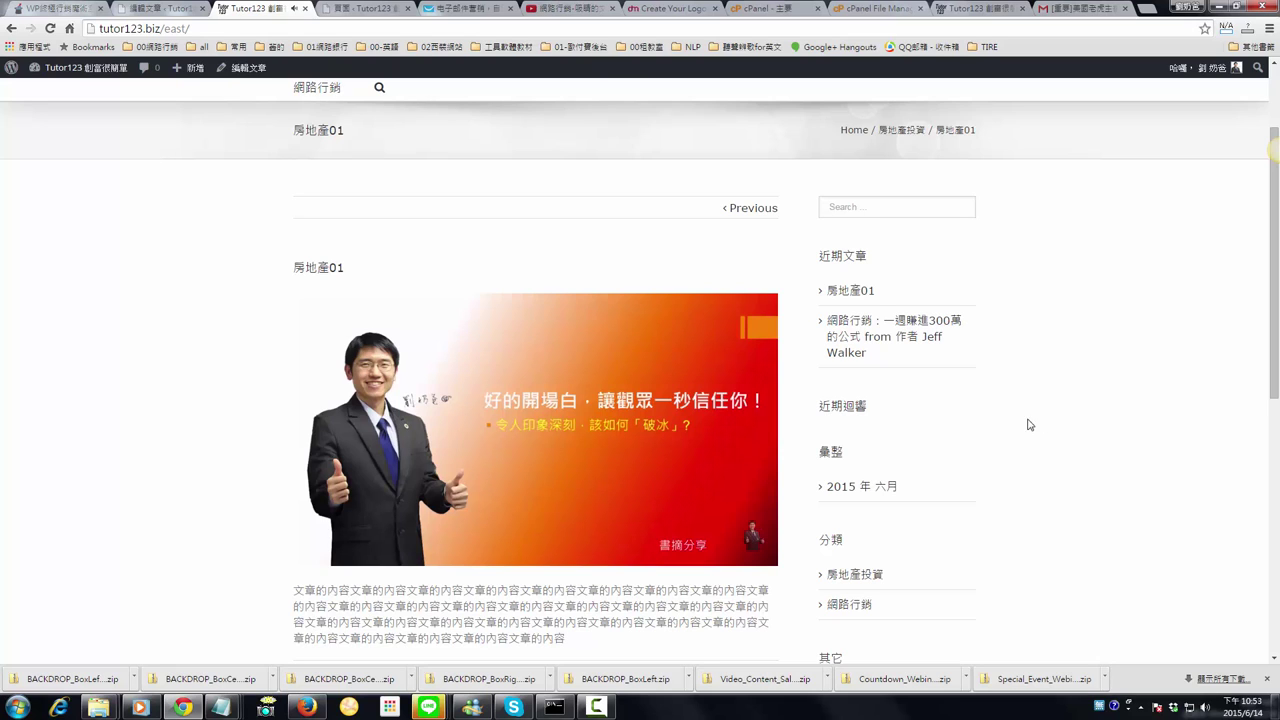
click(543, 428)
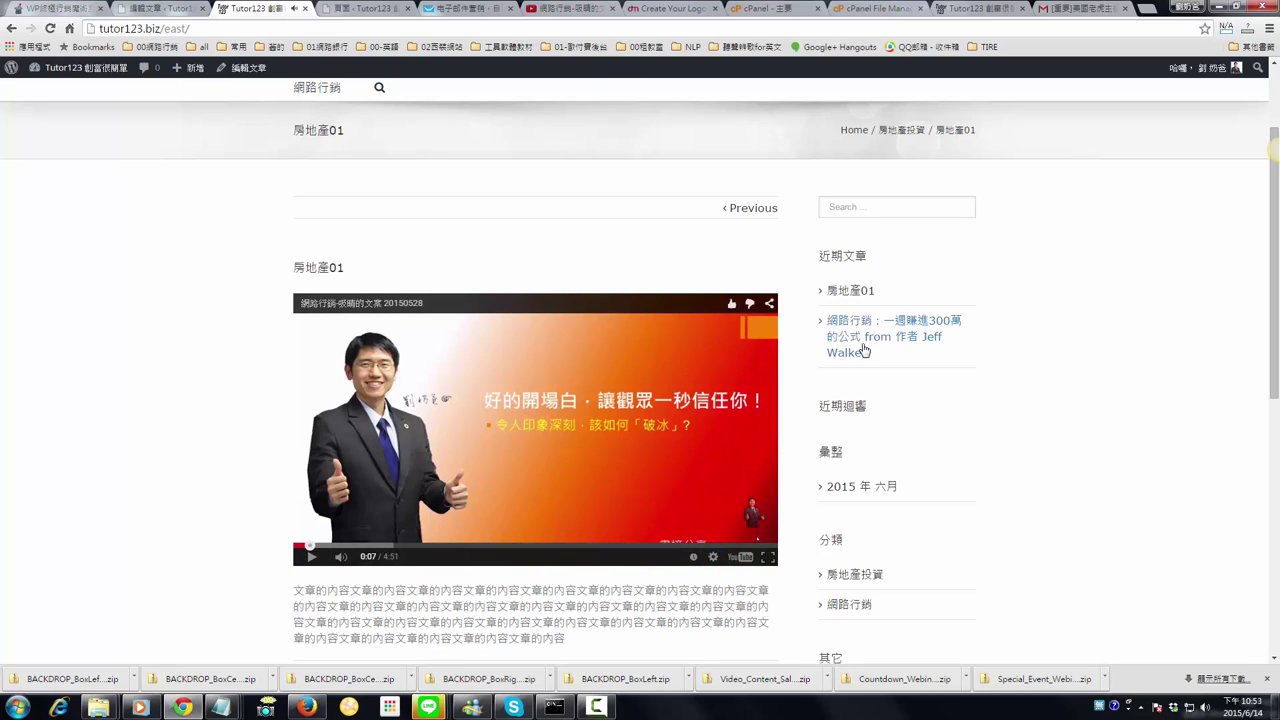
scroll(1009, 289, down, 1)
click(1239, 12)
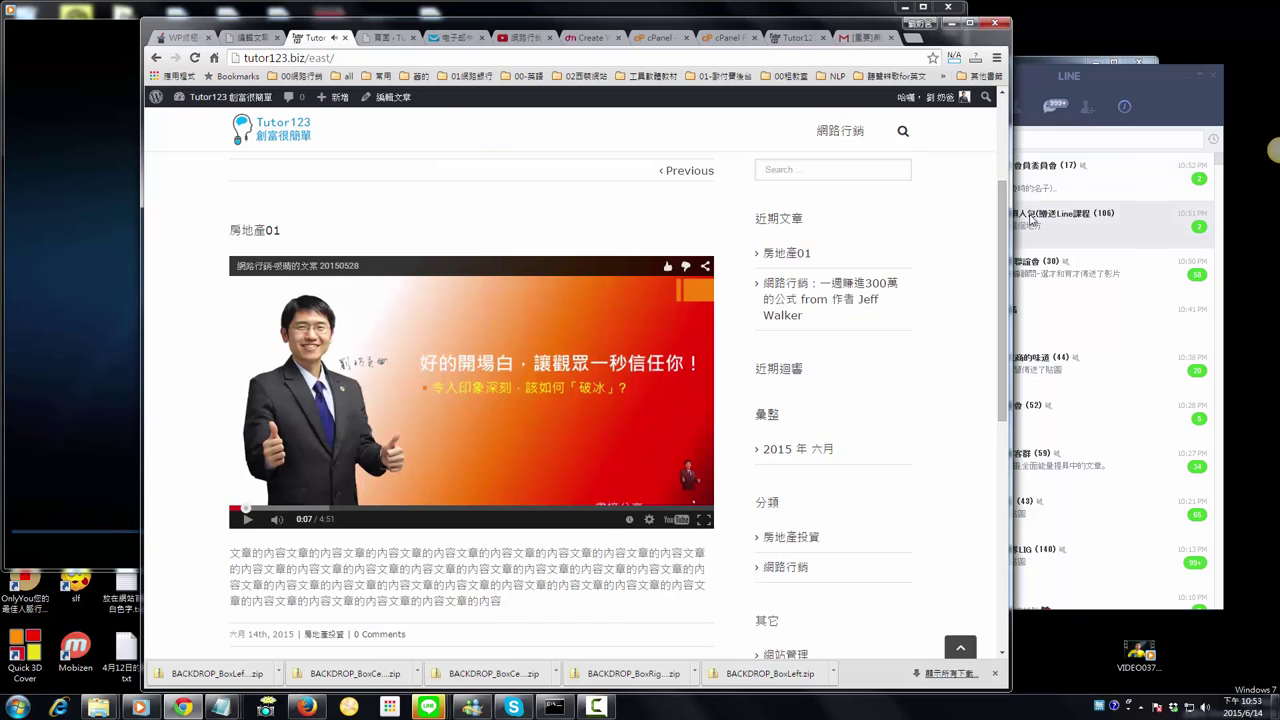
drag(1009, 236, 531, 268)
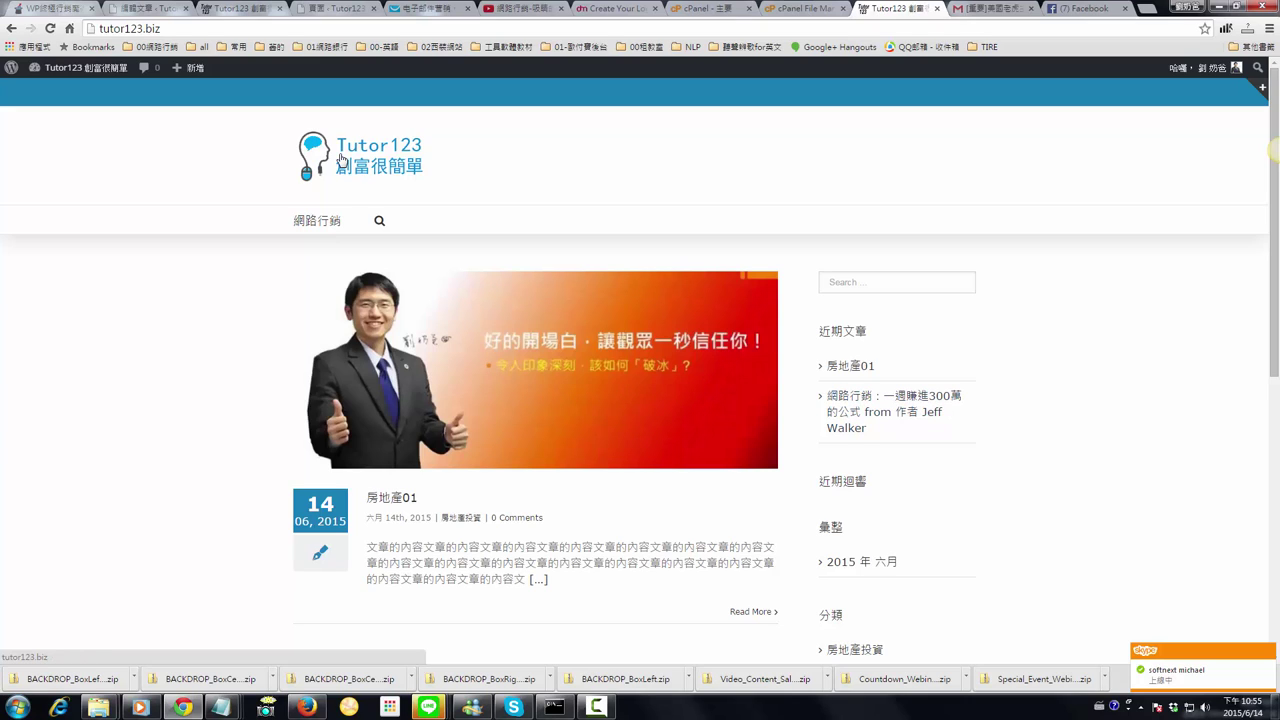
- Open the 房地產01 post from the home page again, pause its video and highlight the body text
scroll(822, 320, down, 3)
scroll(640, 390, down, 1)
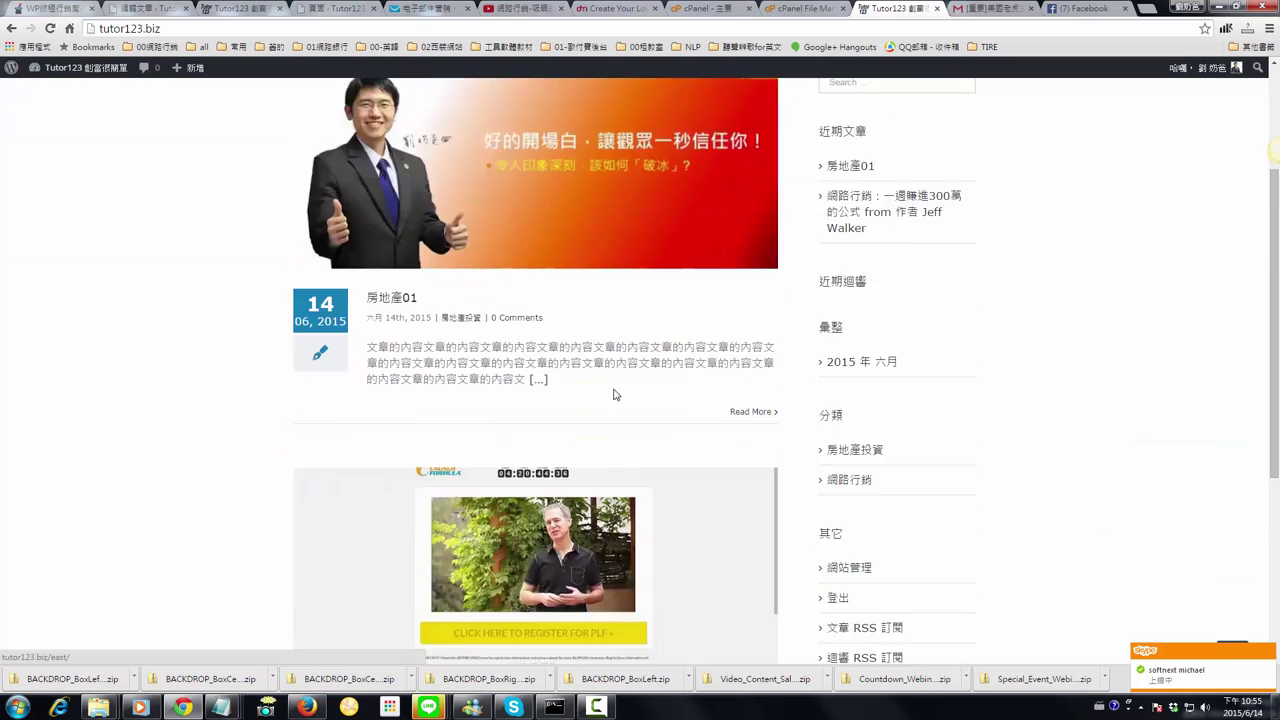
click(560, 191)
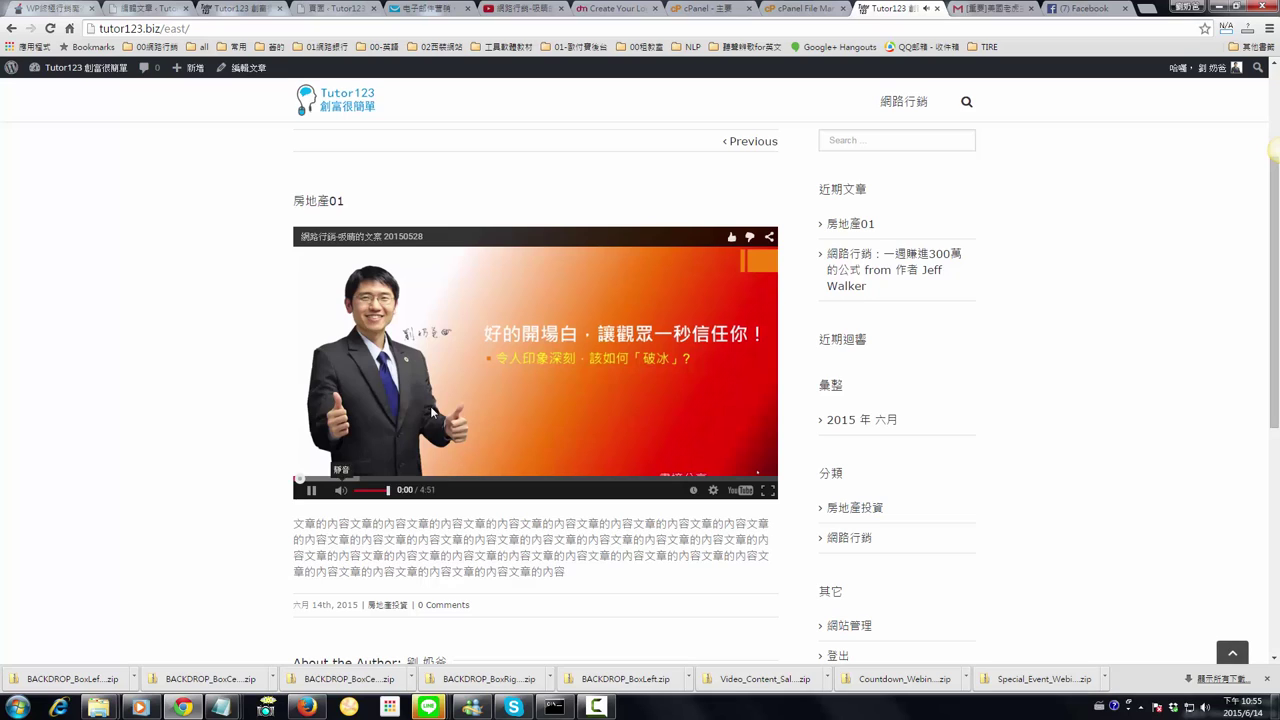
click(424, 450)
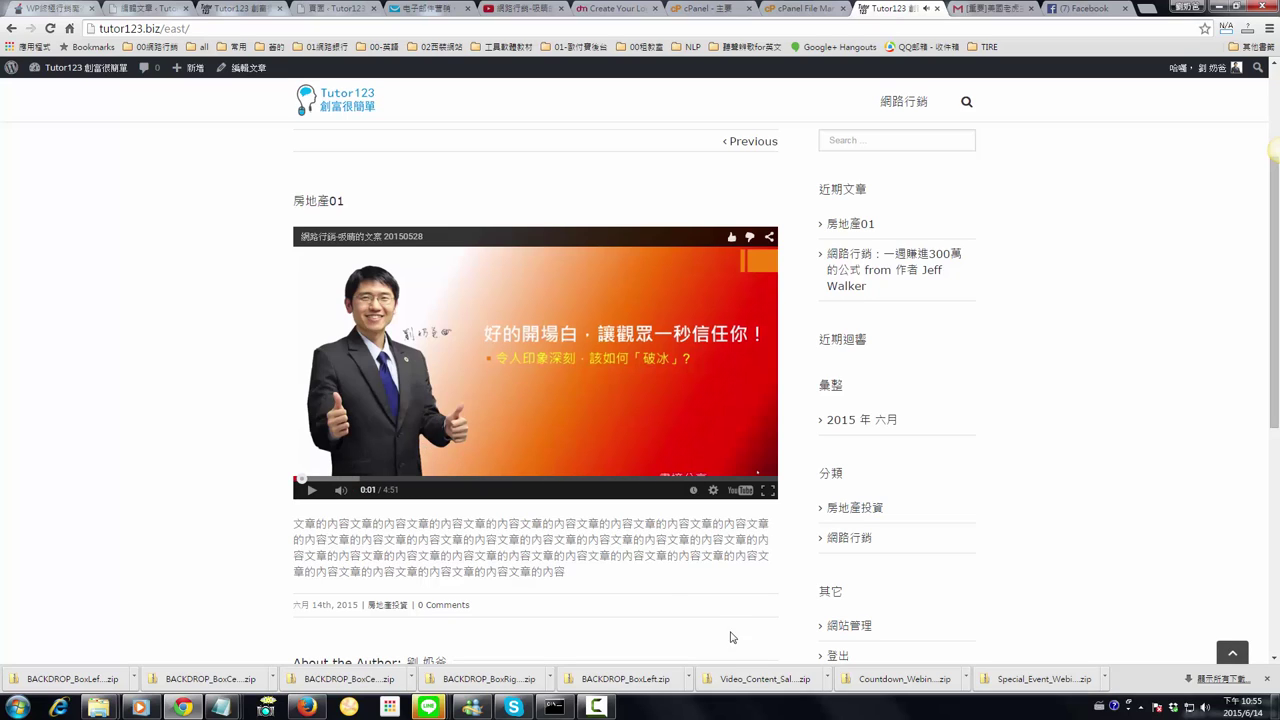
drag(566, 572, 292, 521)
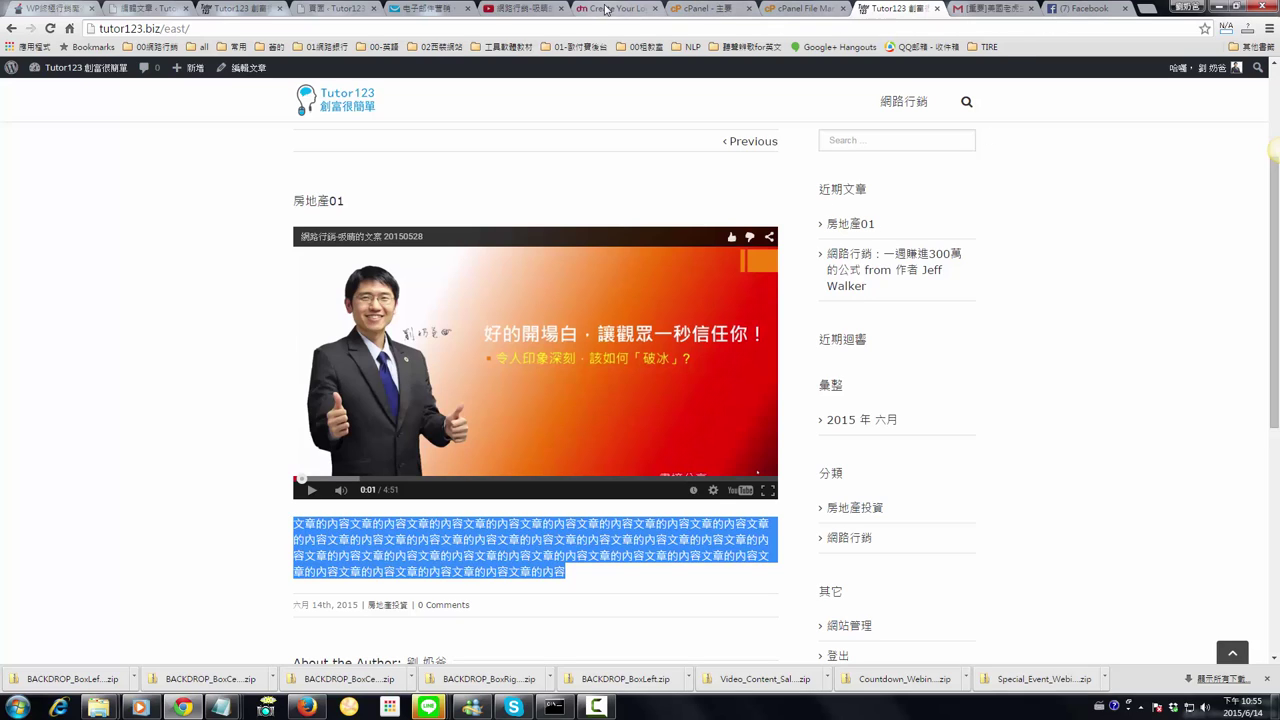
- Open jeffwalker.com in a new browser tab and go to its blog
click(1146, 9)
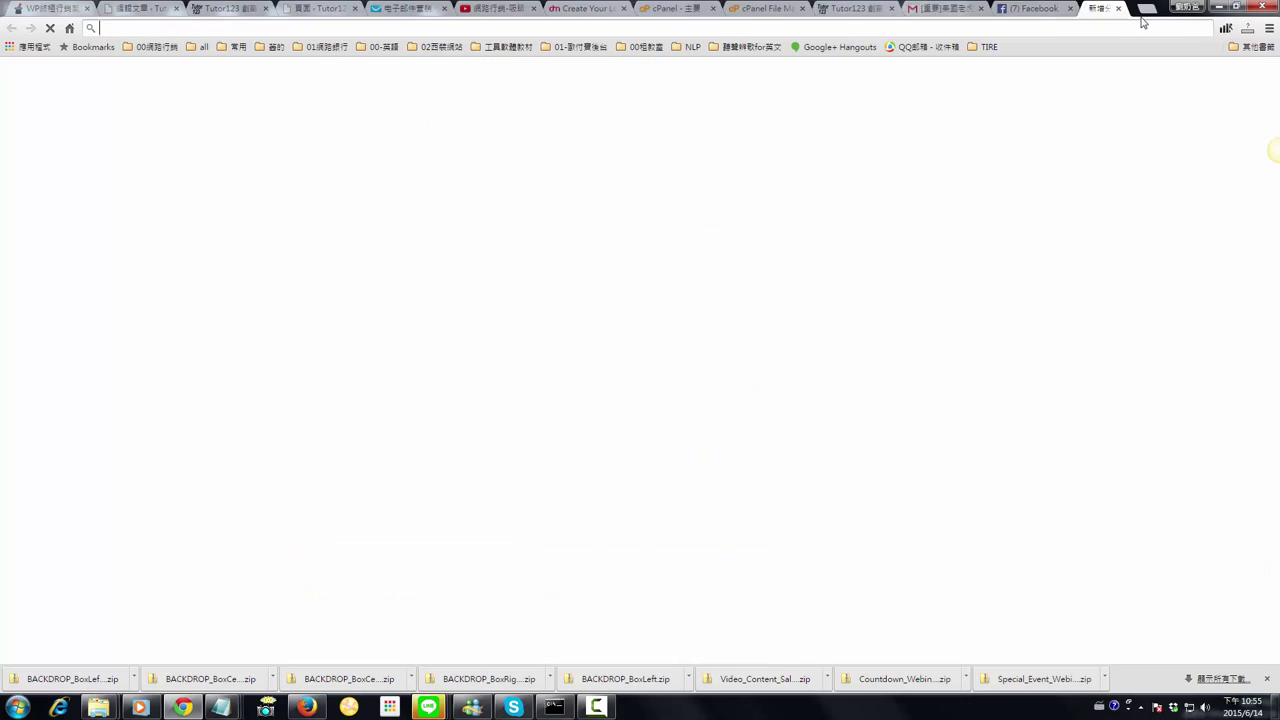
text(j)
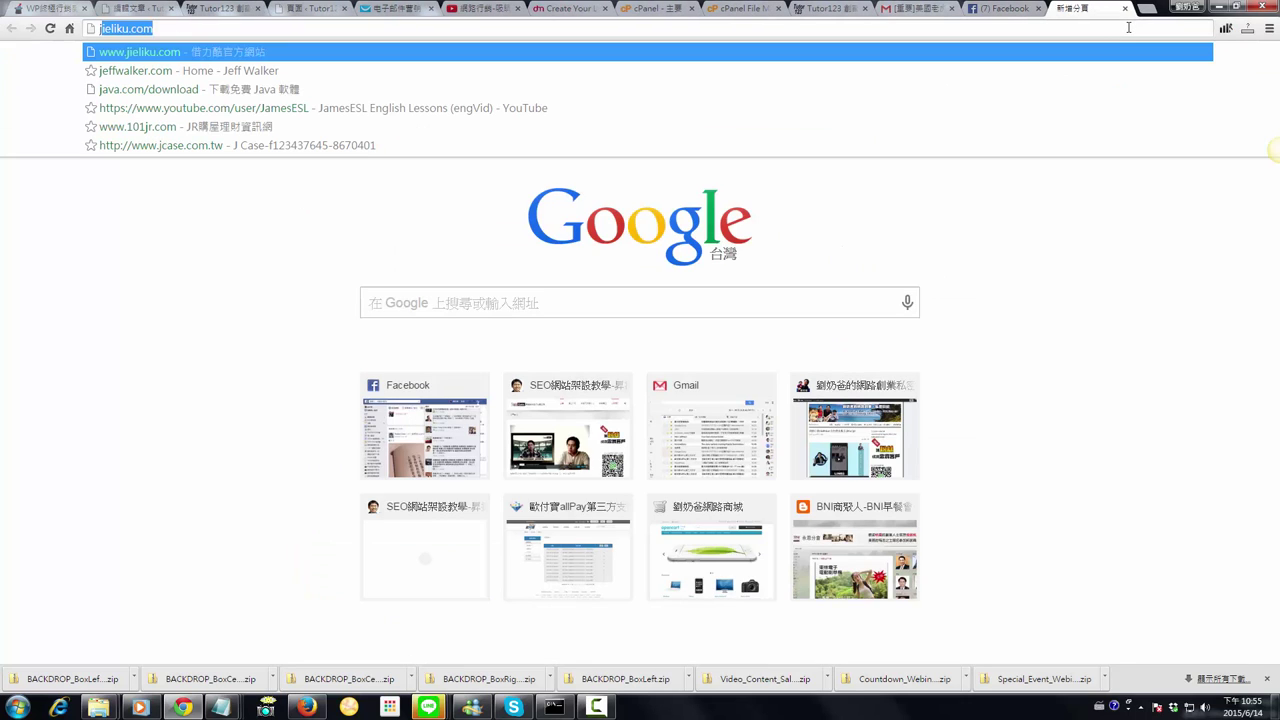
text(e)
key(Return)
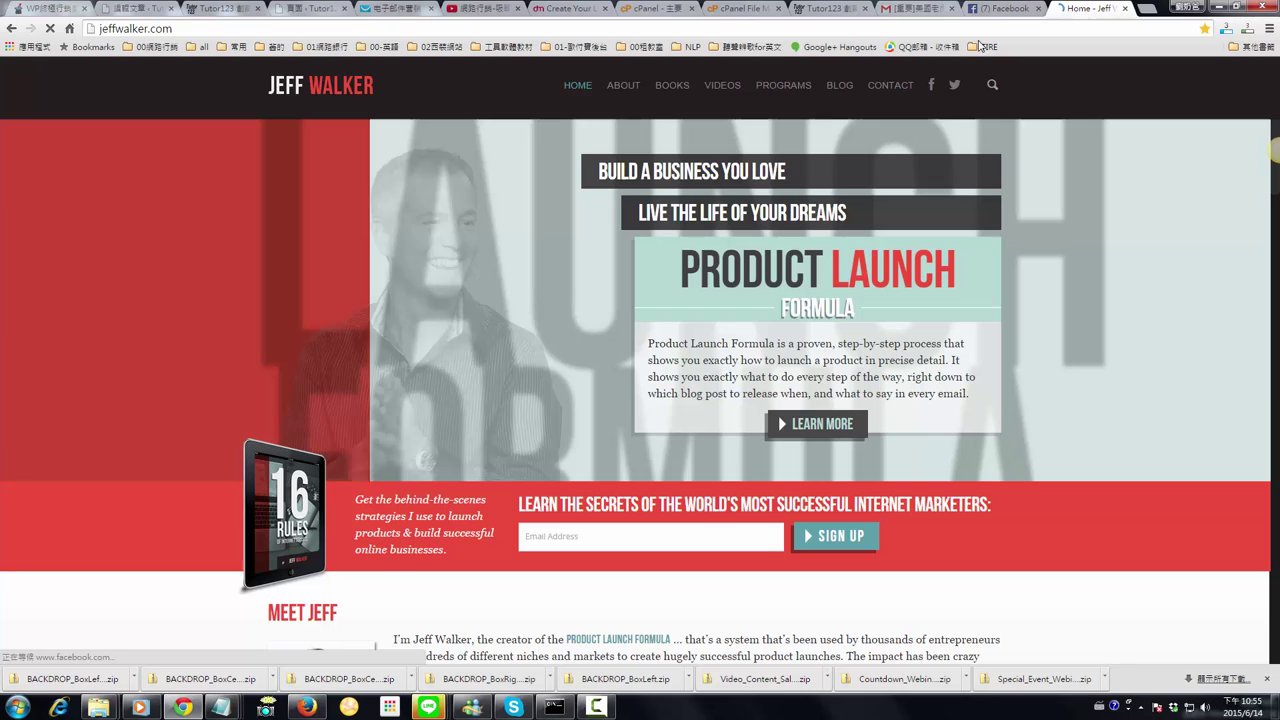
click(836, 90)
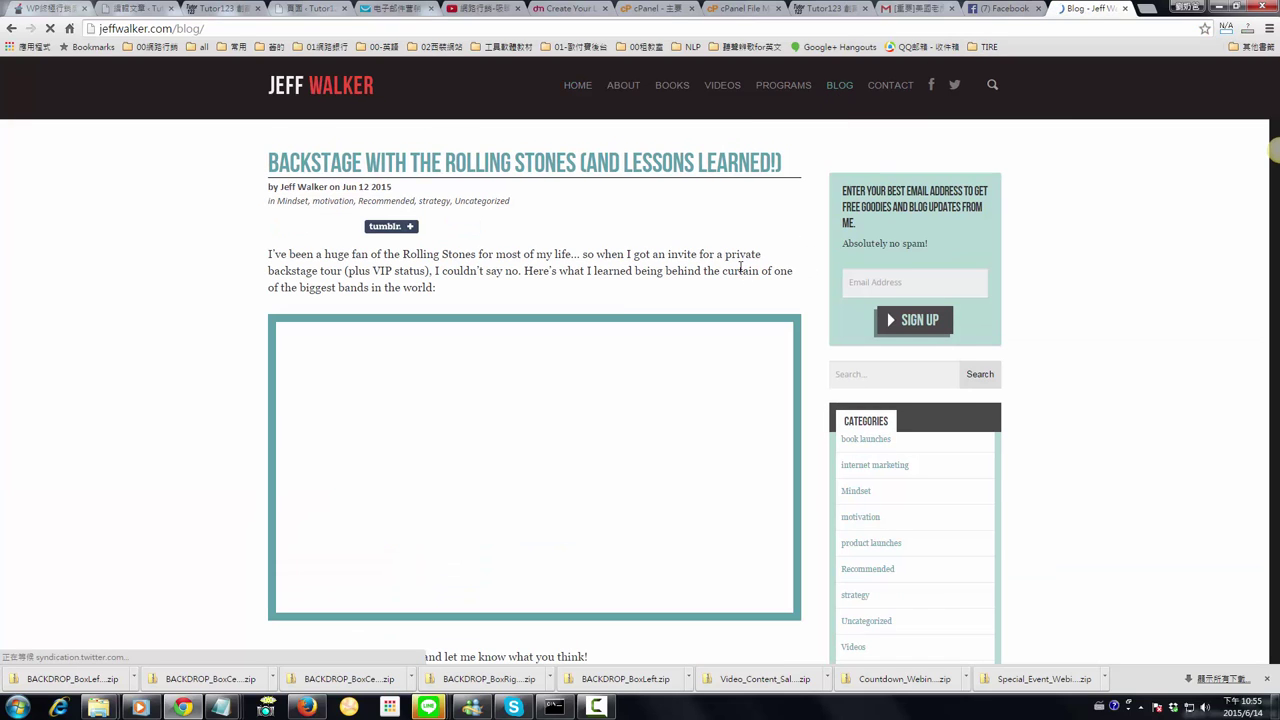
- Examine how the newest blog entry combines intro text, video and comment invitation, highlighting its intro paragraph
scroll(742, 290, down, 3)
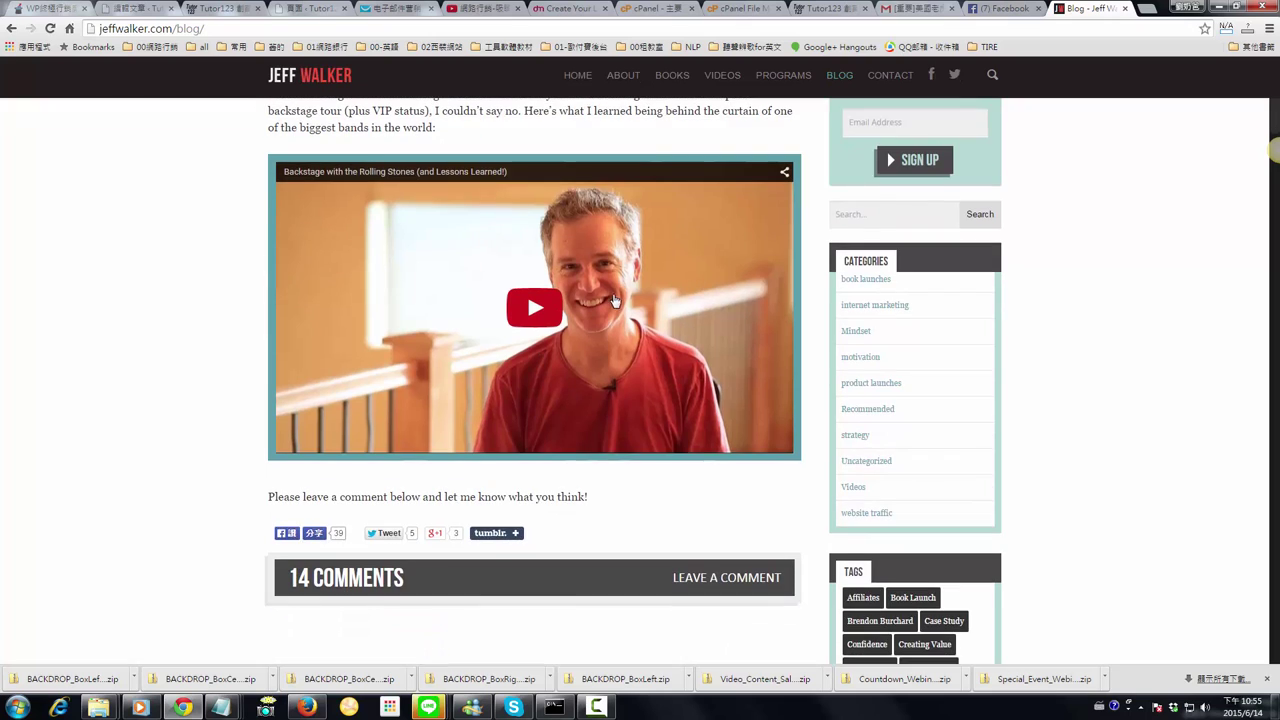
scroll(663, 307, up, 3)
scroll(663, 307, up, 1)
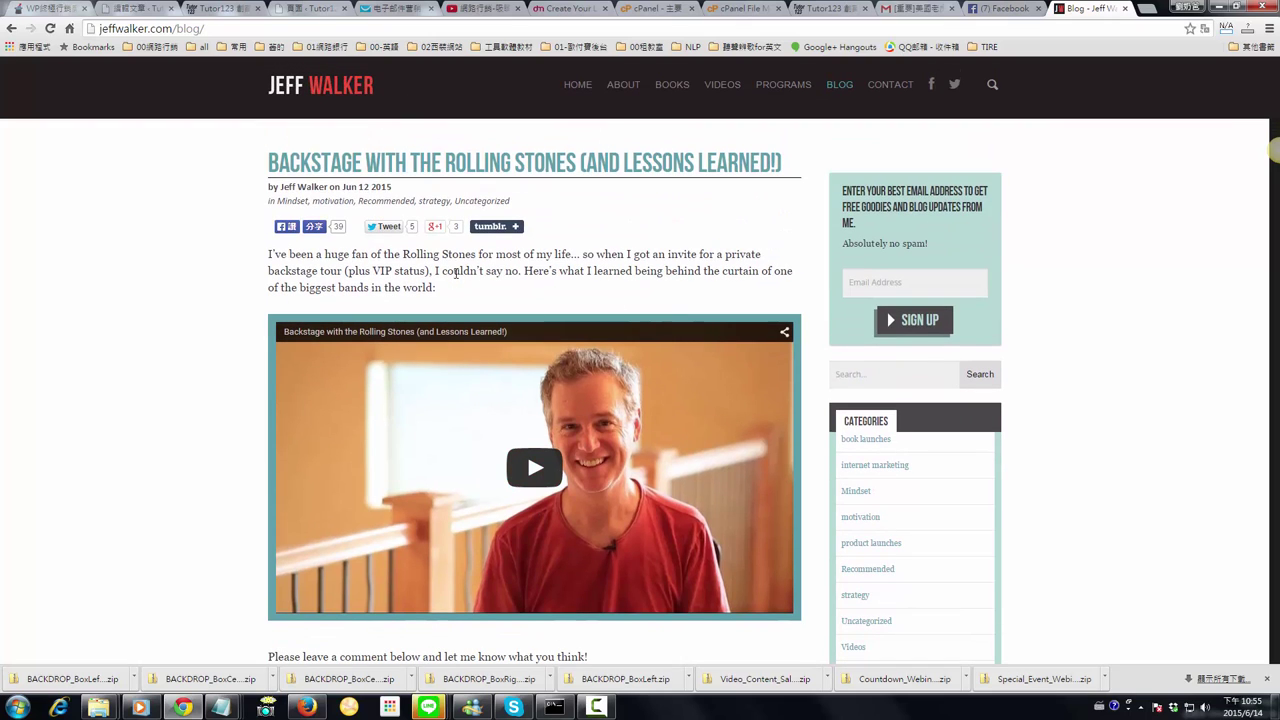
drag(440, 290, 268, 258)
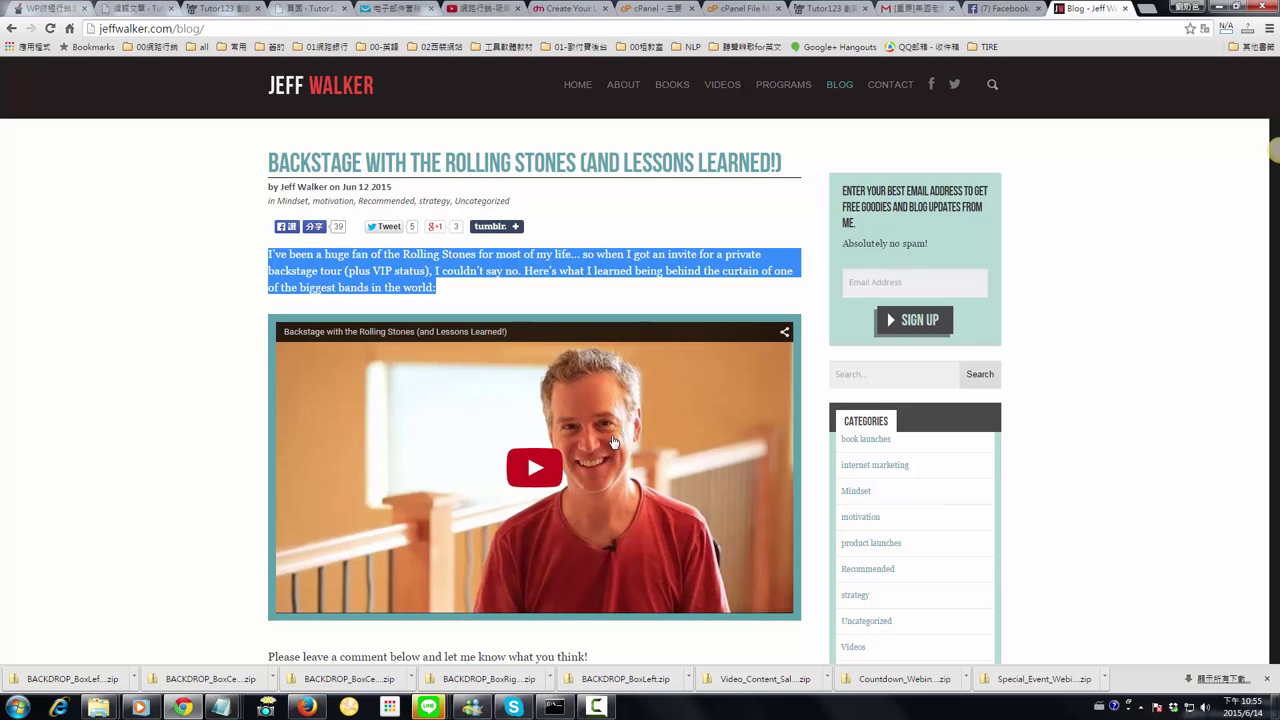
scroll(614, 442, down, 2)
scroll(614, 444, down, 1)
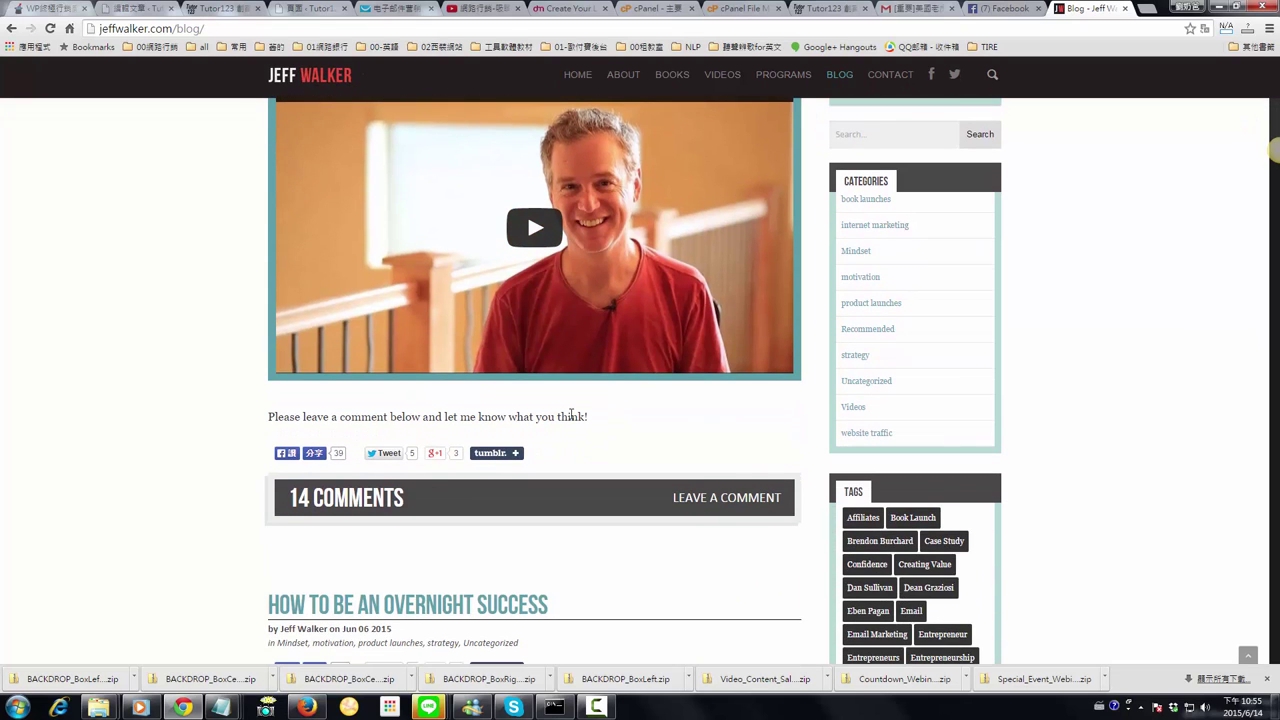
scroll(734, 426, up, 3)
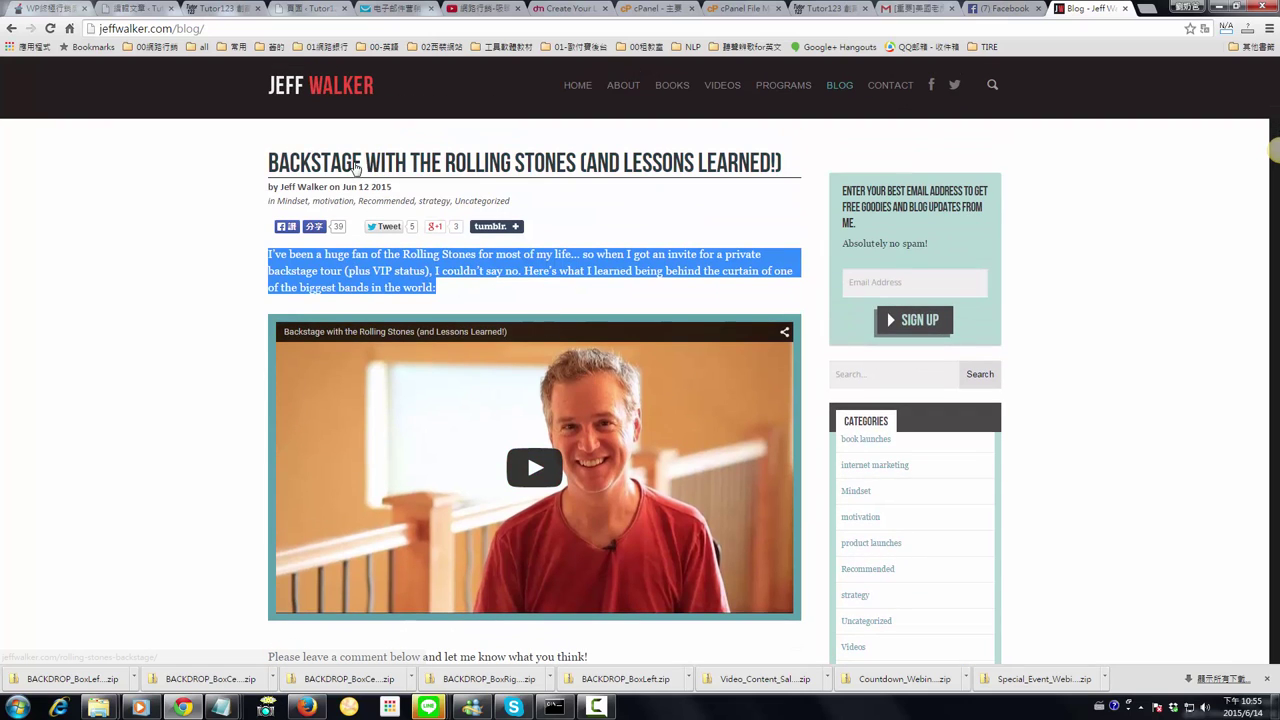
- Open the "Backstage with the Rolling Stones" post and review its intro text, video and reader comments
click(409, 163)
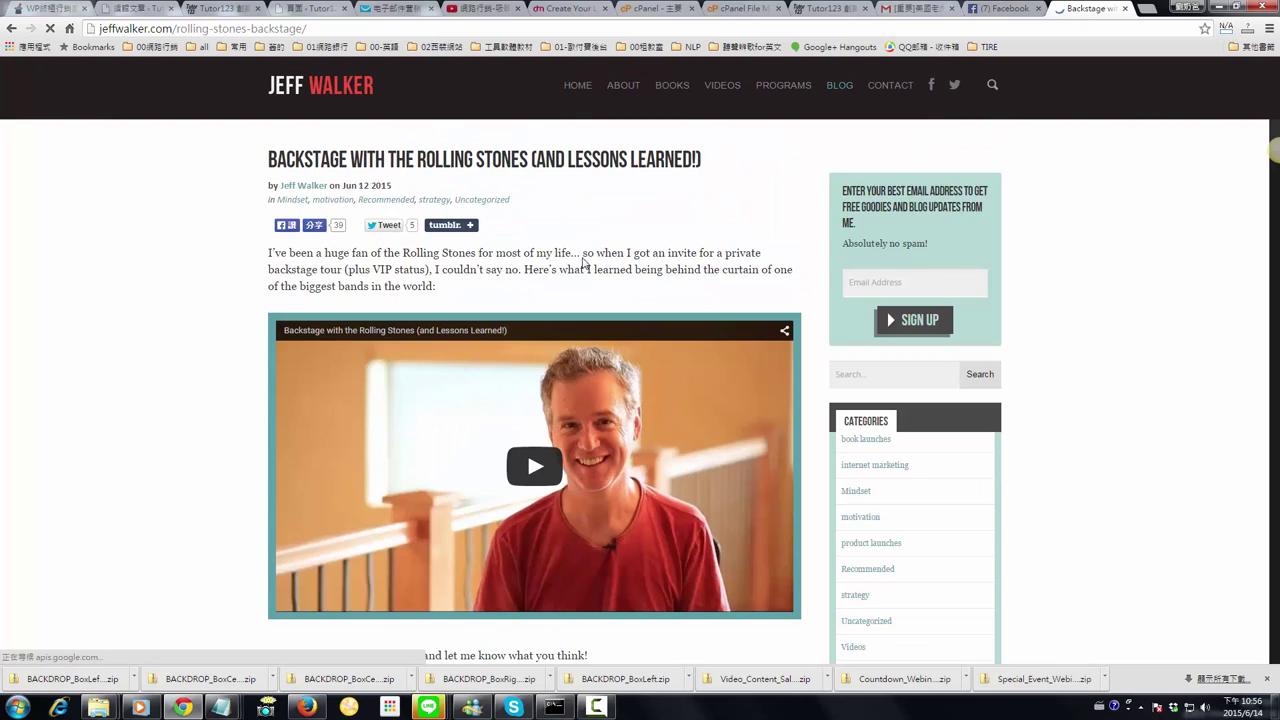
scroll(700, 340, down, 5)
scroll(702, 343, up, 4)
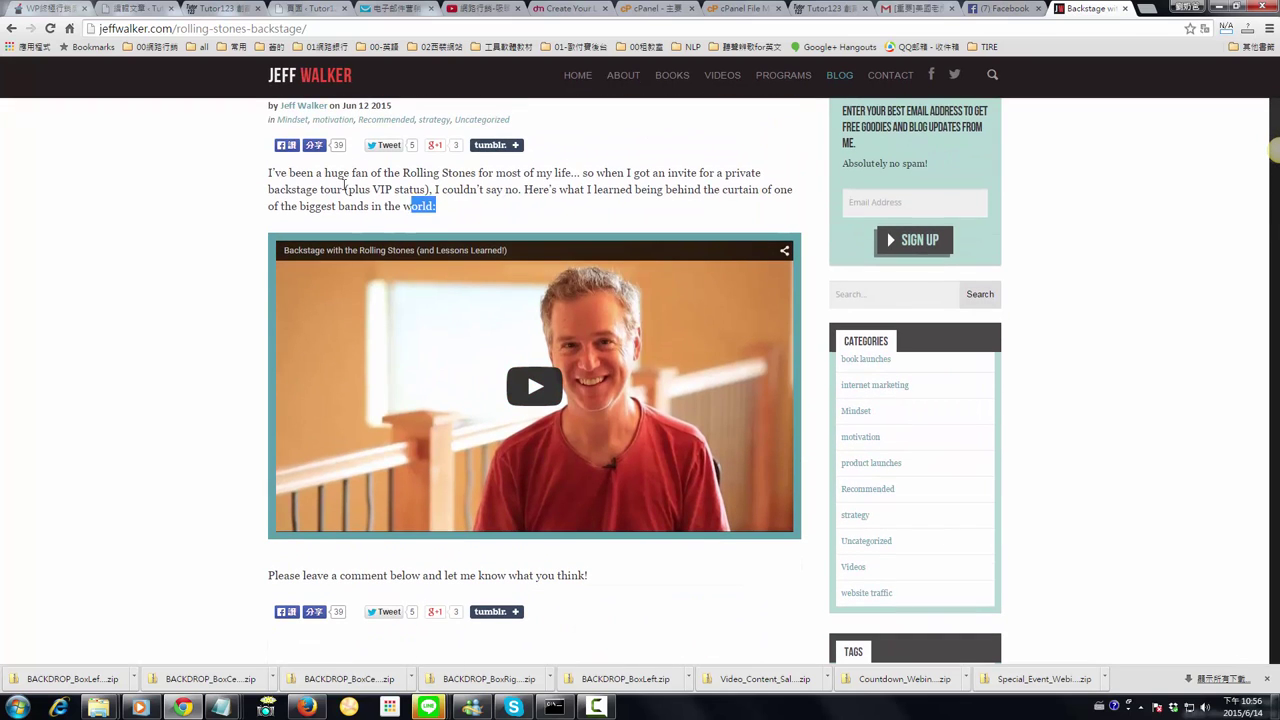
triple_click(420, 206)
scroll(578, 323, down, 3)
scroll(578, 323, down, 10)
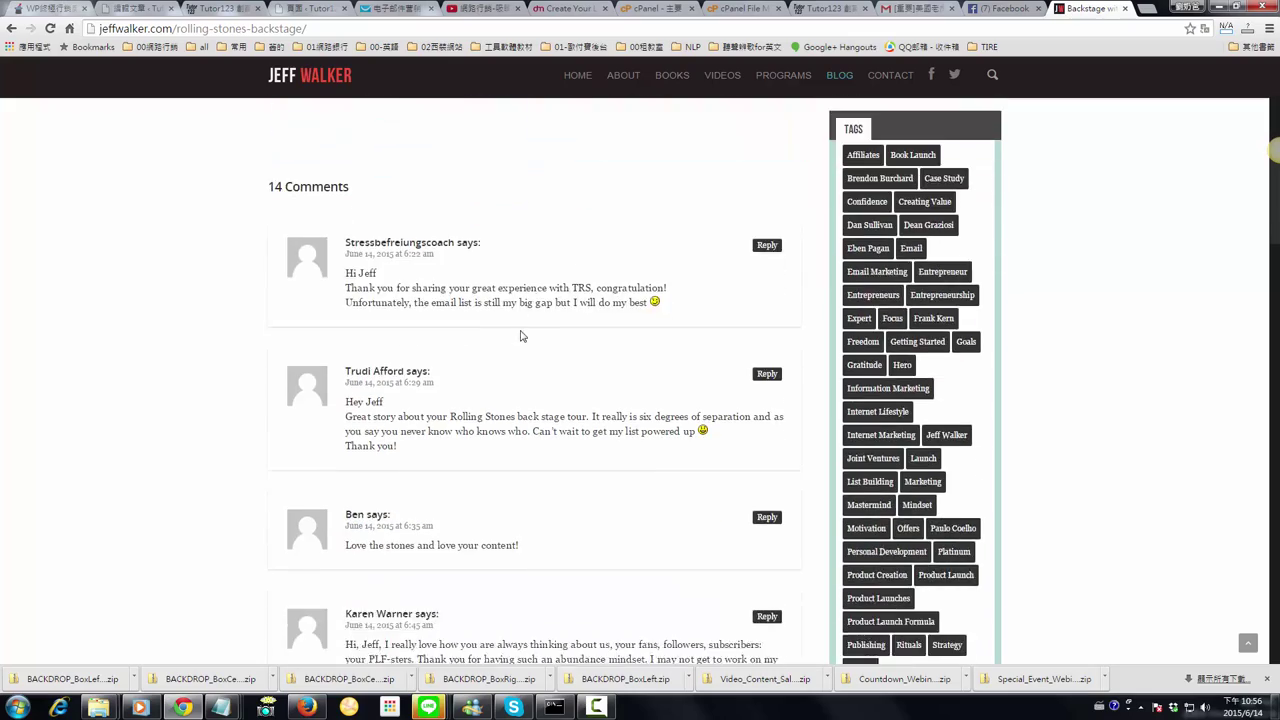
scroll(520, 338, up, 15)
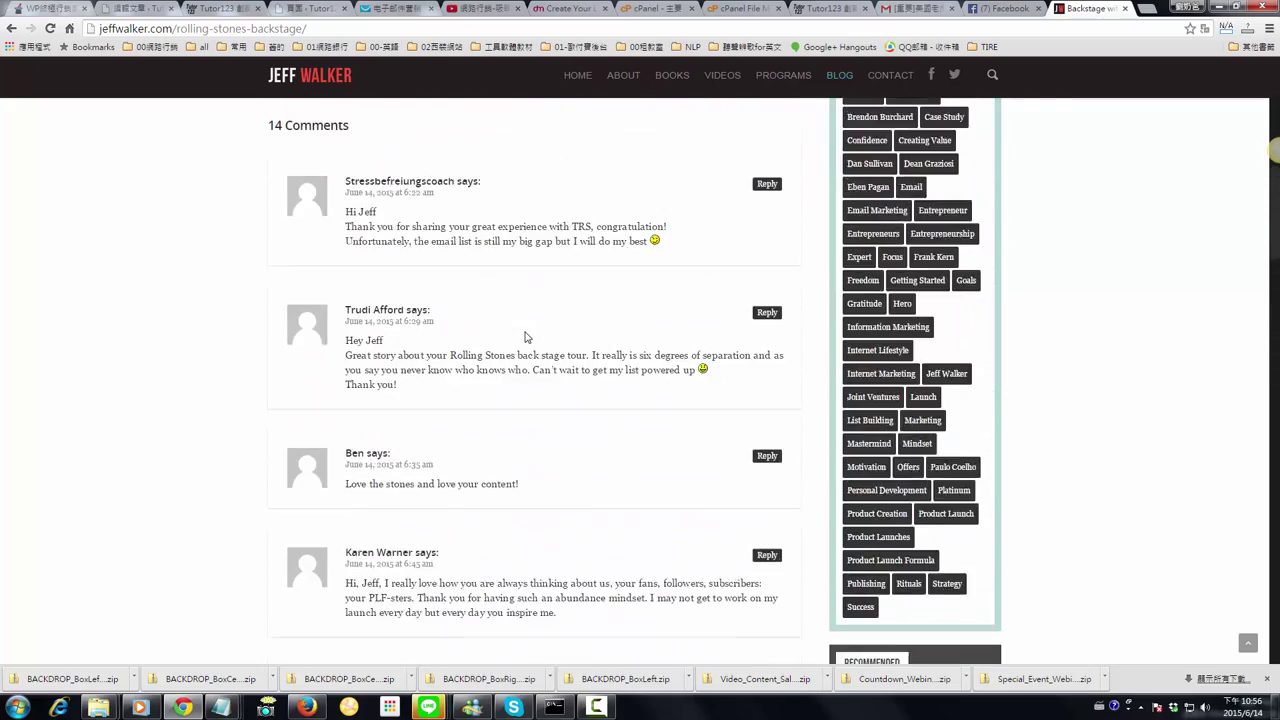
click(645, 270)
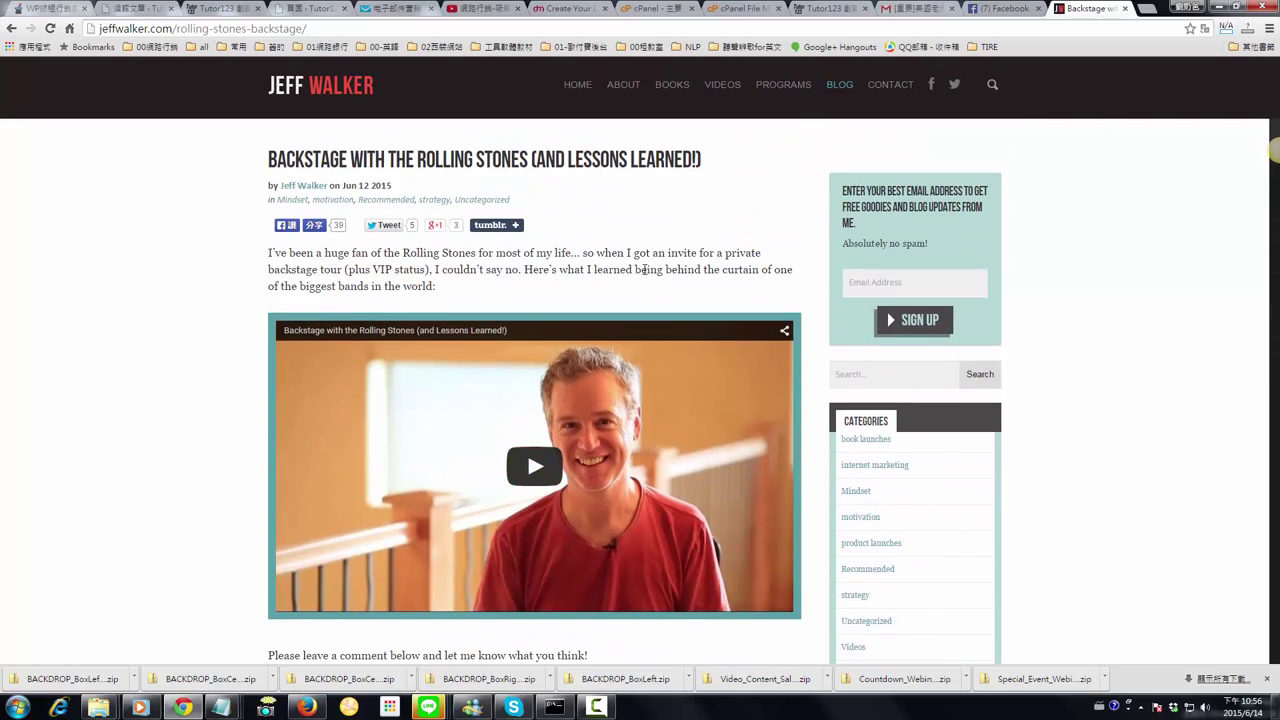
drag(480, 286, 278, 240)
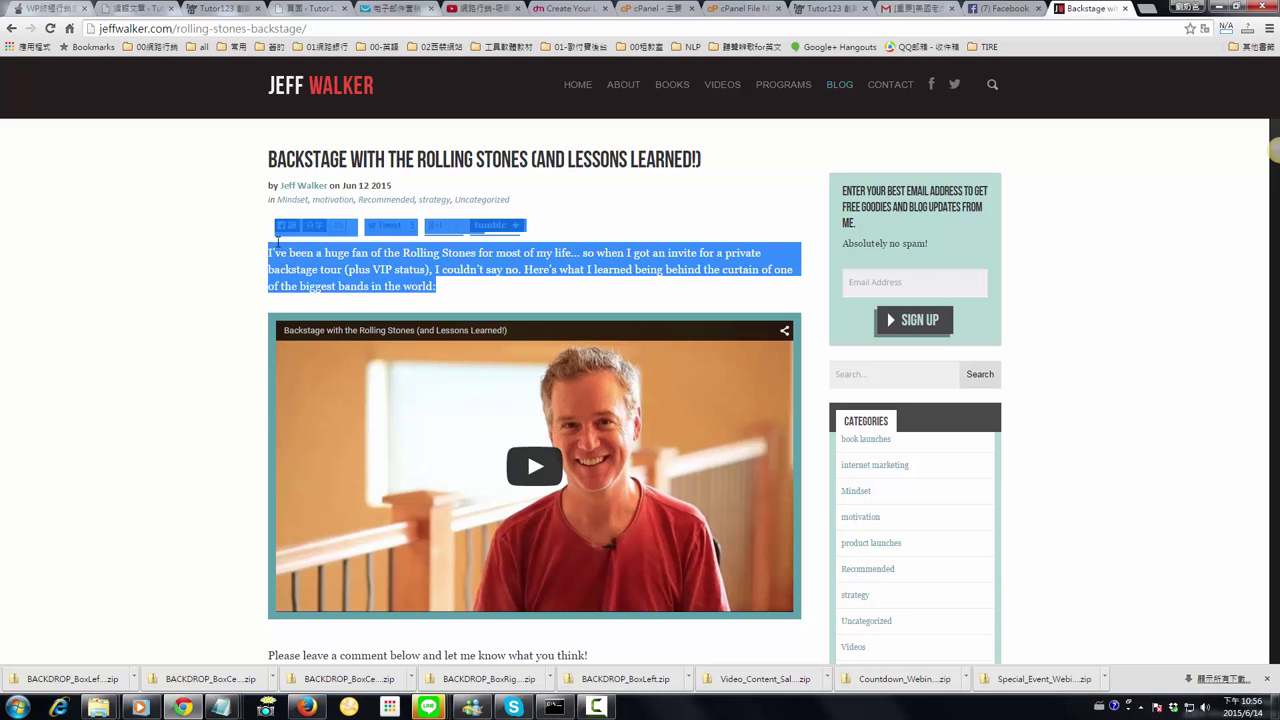
click(678, 187)
- Return to the Tutor123 site's home page and compare how the two video posts appear in the list
click(820, 10)
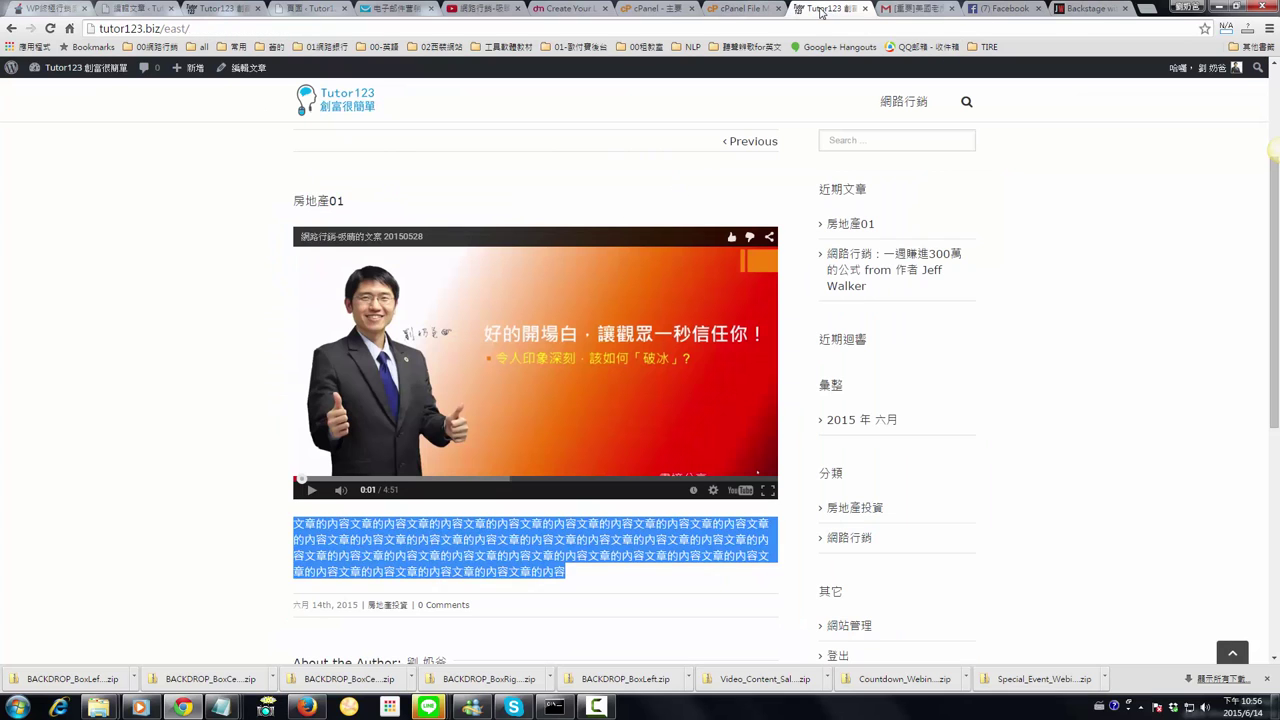
click(645, 190)
click(350, 106)
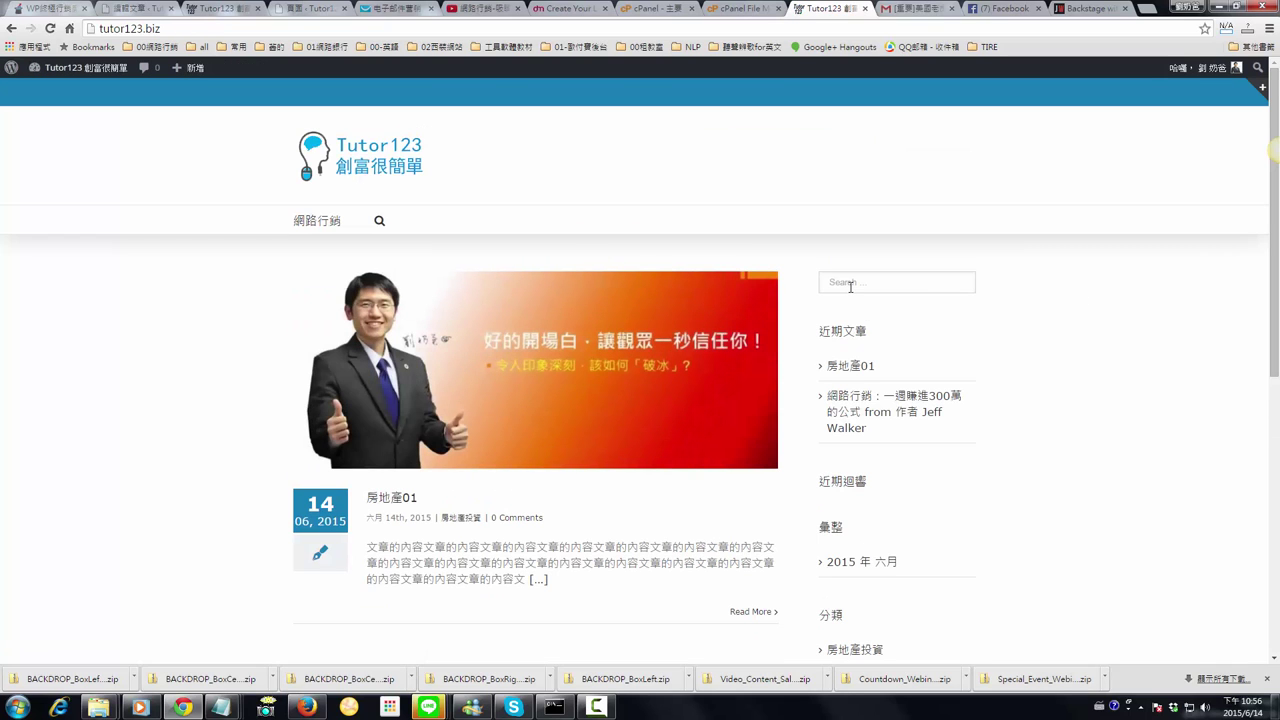
scroll(798, 345, down, 3)
scroll(767, 342, down, 2)
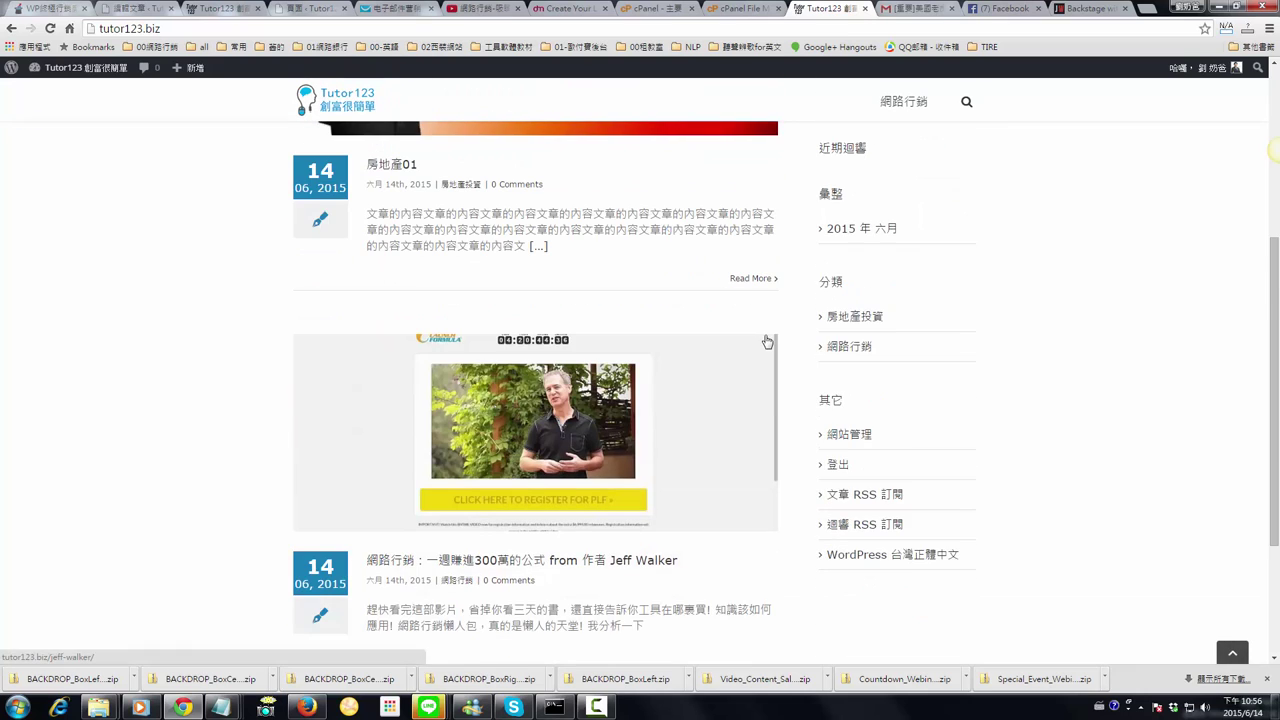
scroll(766, 341, up, 4)
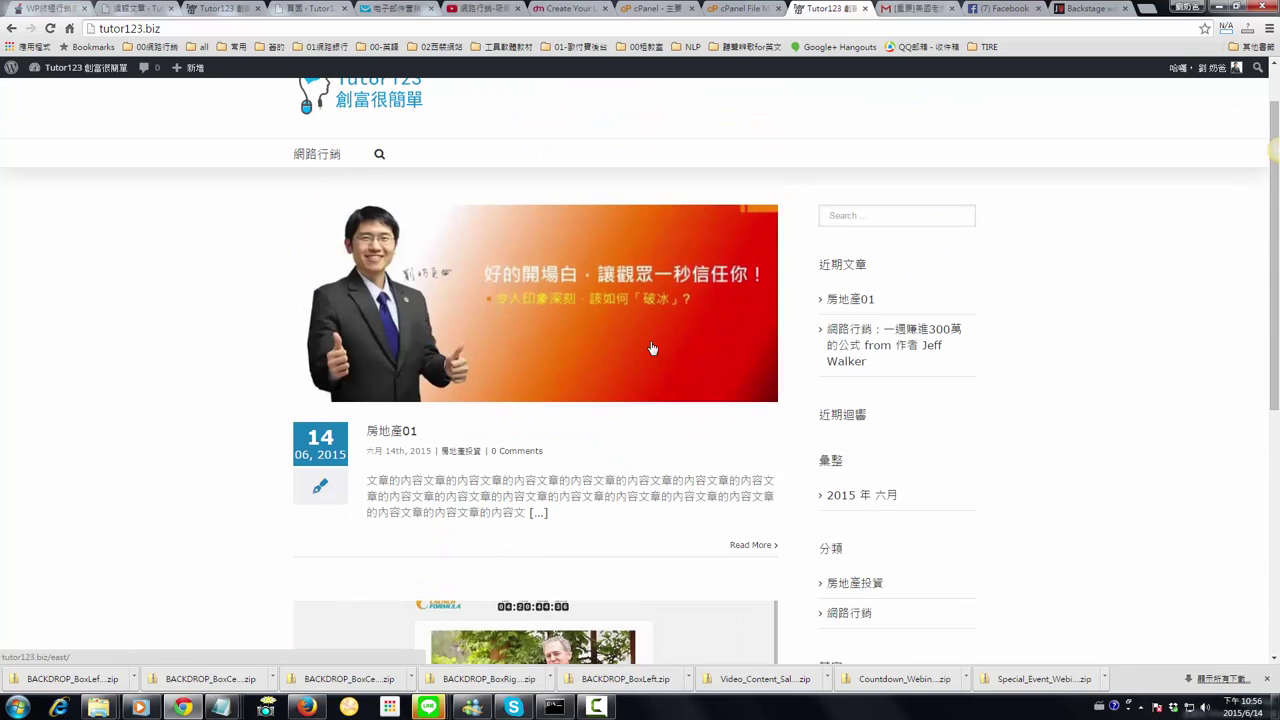
scroll(648, 357, down, 3)
- Open the Jeff Walker post from the Tutor123 home page and review its embedded video and text
click(609, 453)
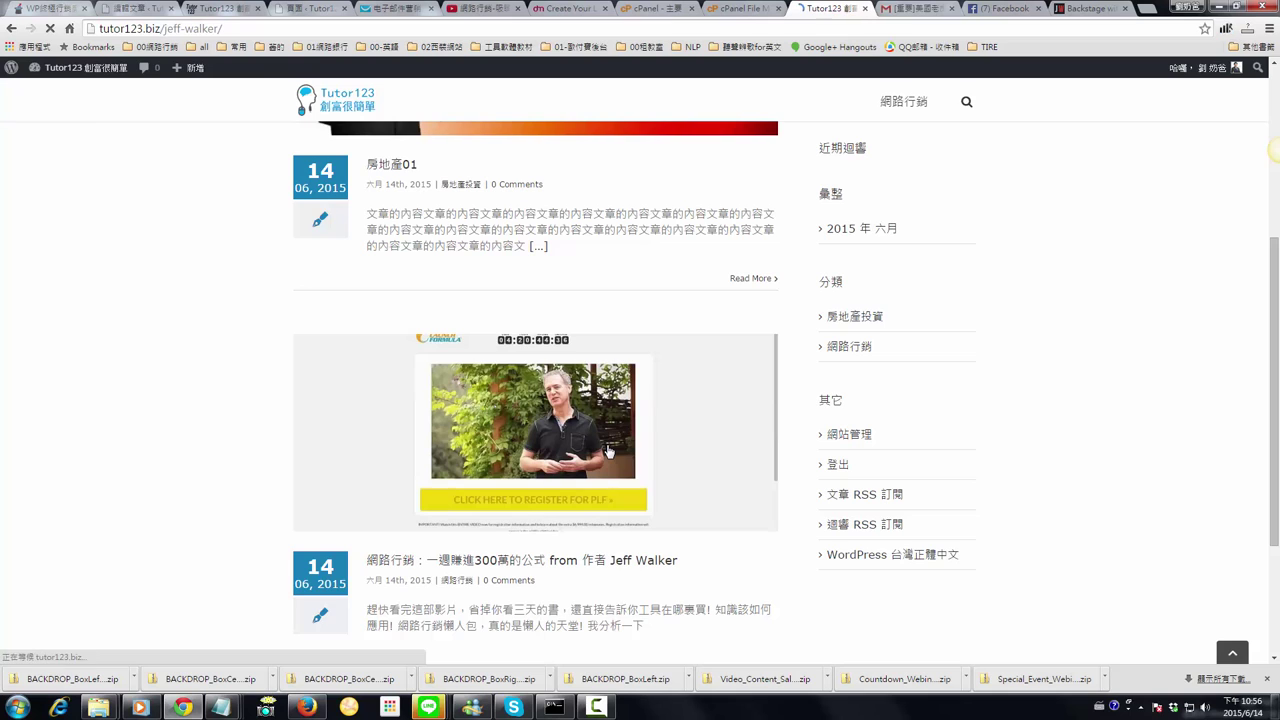
scroll(609, 452, down, 2)
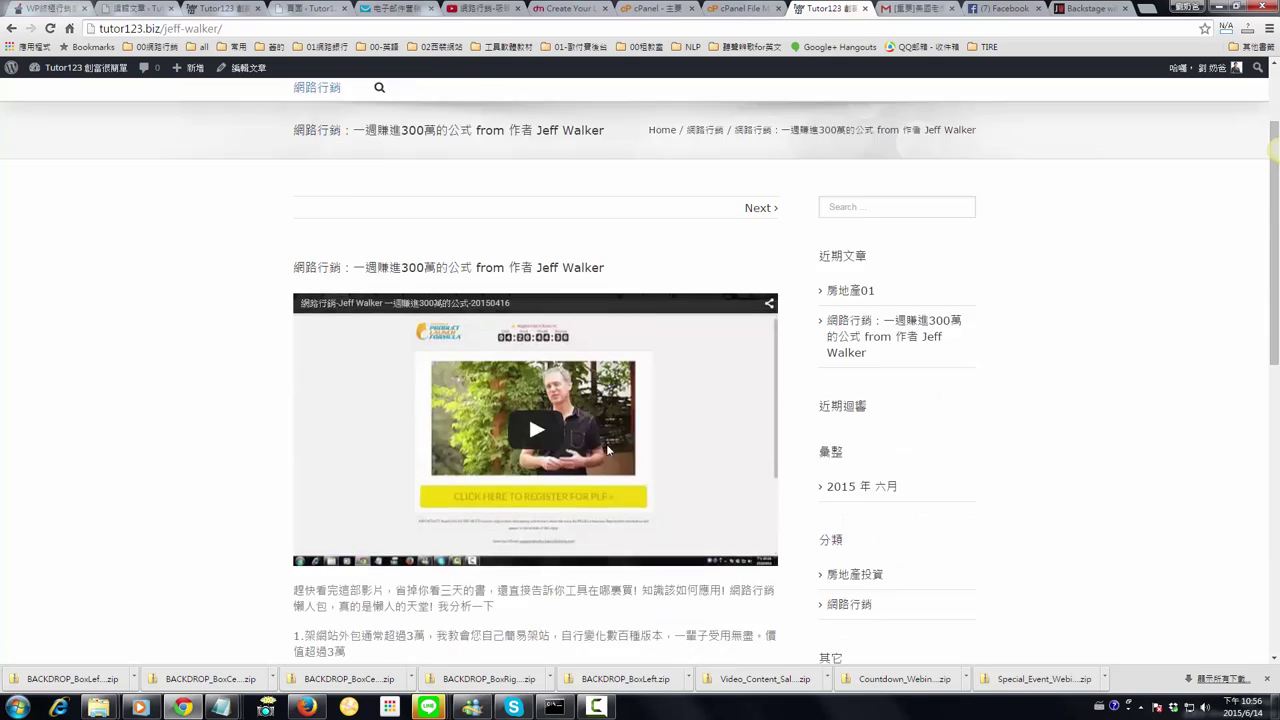
scroll(609, 452, down, 3)
scroll(607, 444, up, 5)
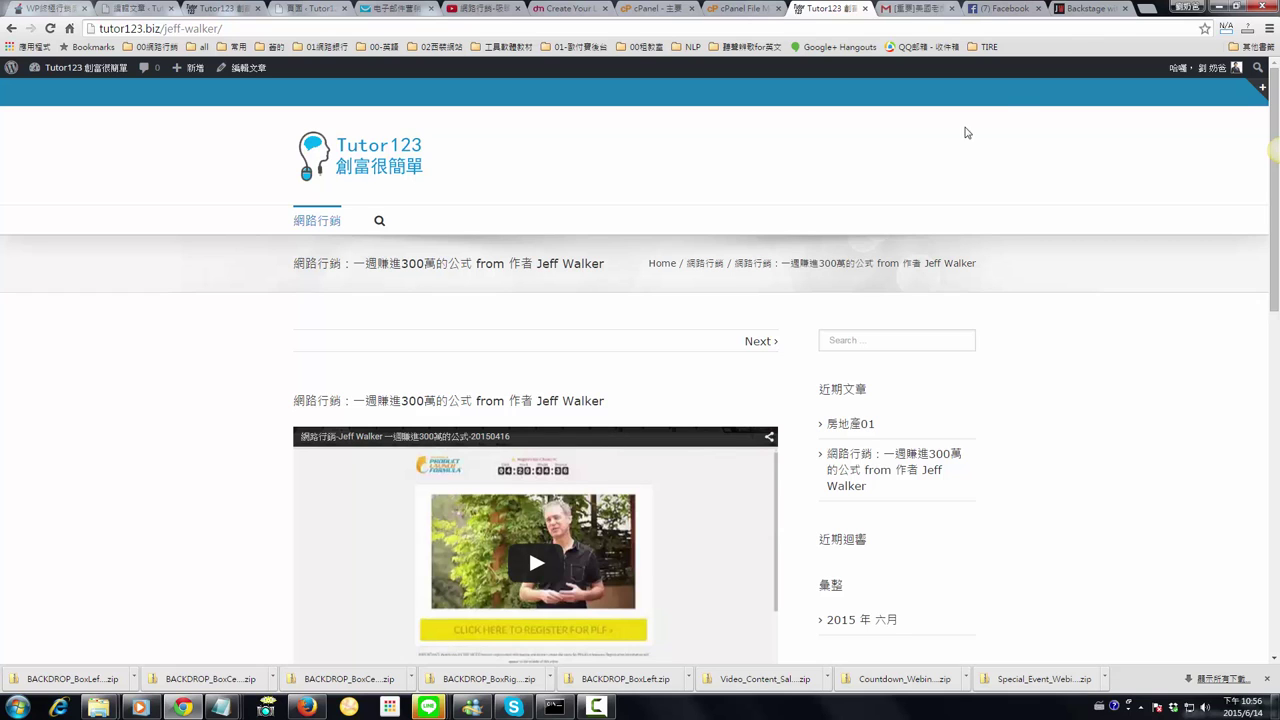
- View the edit page of the YouTube video WP後台的新增方式, then look over the Jeff Walker post on Tutor123 again
click(481, 9)
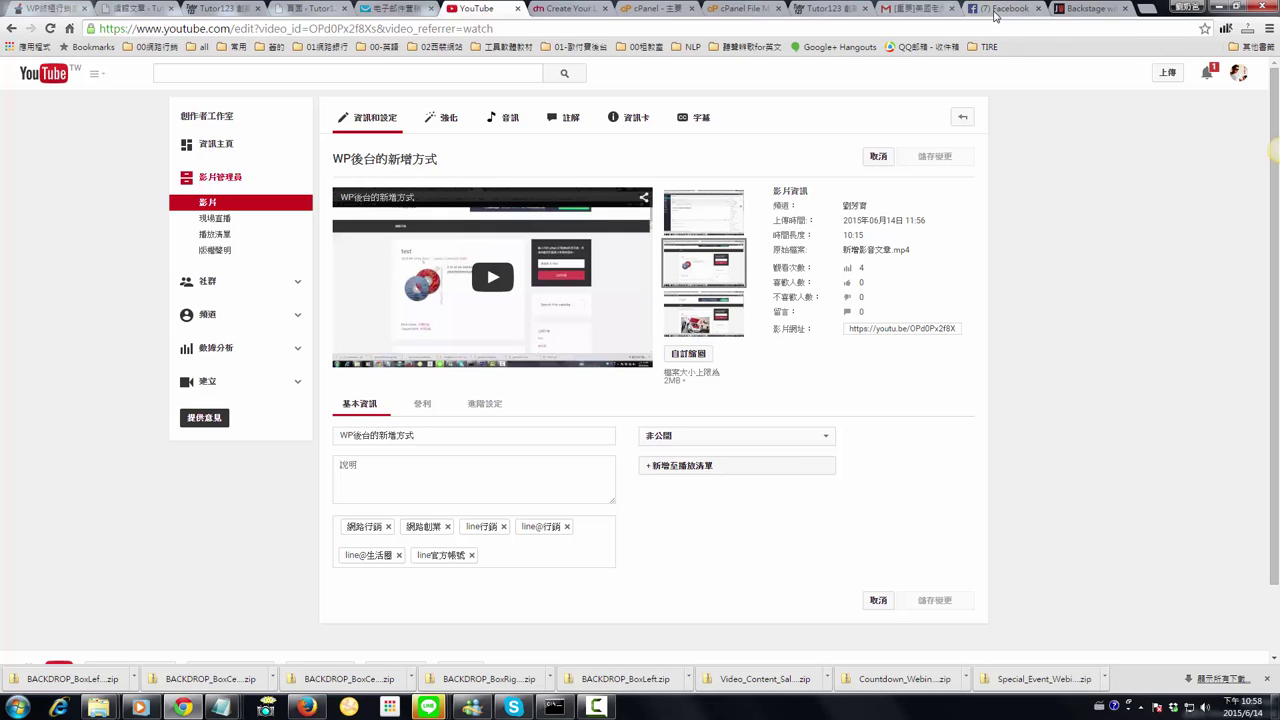
click(829, 11)
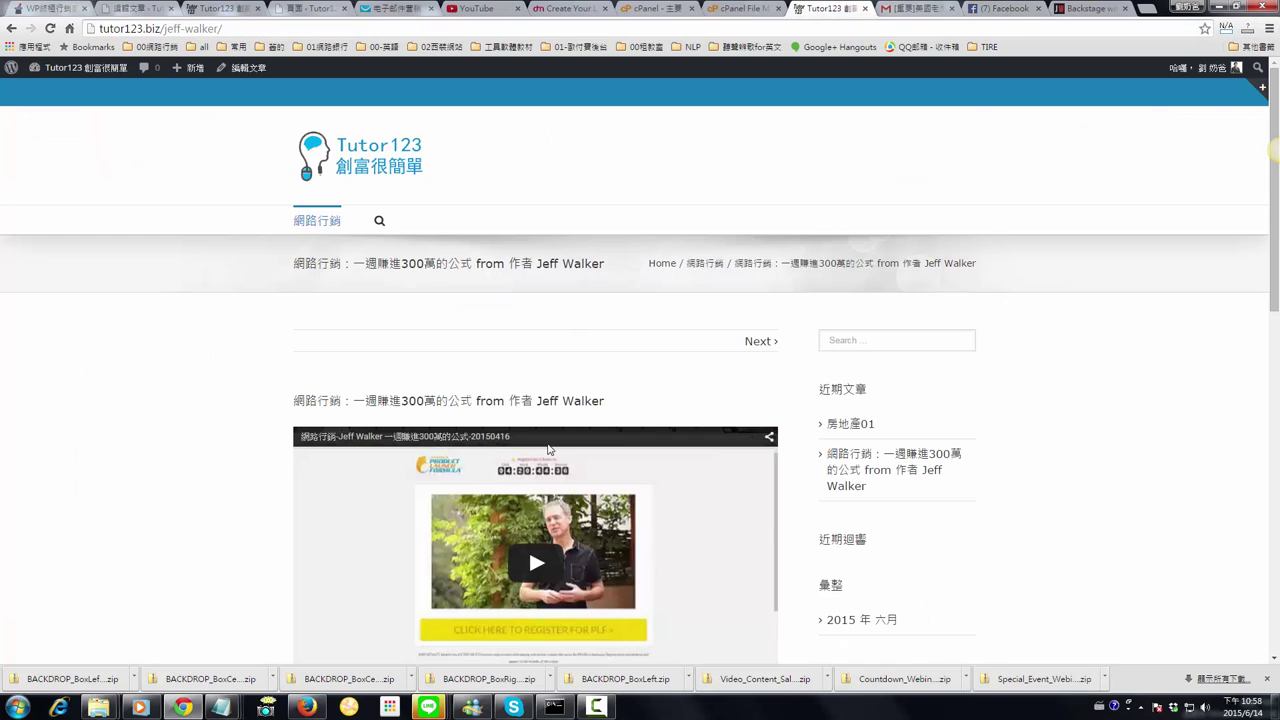
scroll(548, 450, down, 3)
scroll(580, 345, up, 3)
- Upload 20150602.PNG as the custom thumbnail of the YouTube video WP後台的新增方式 and save the changes
click(478, 8)
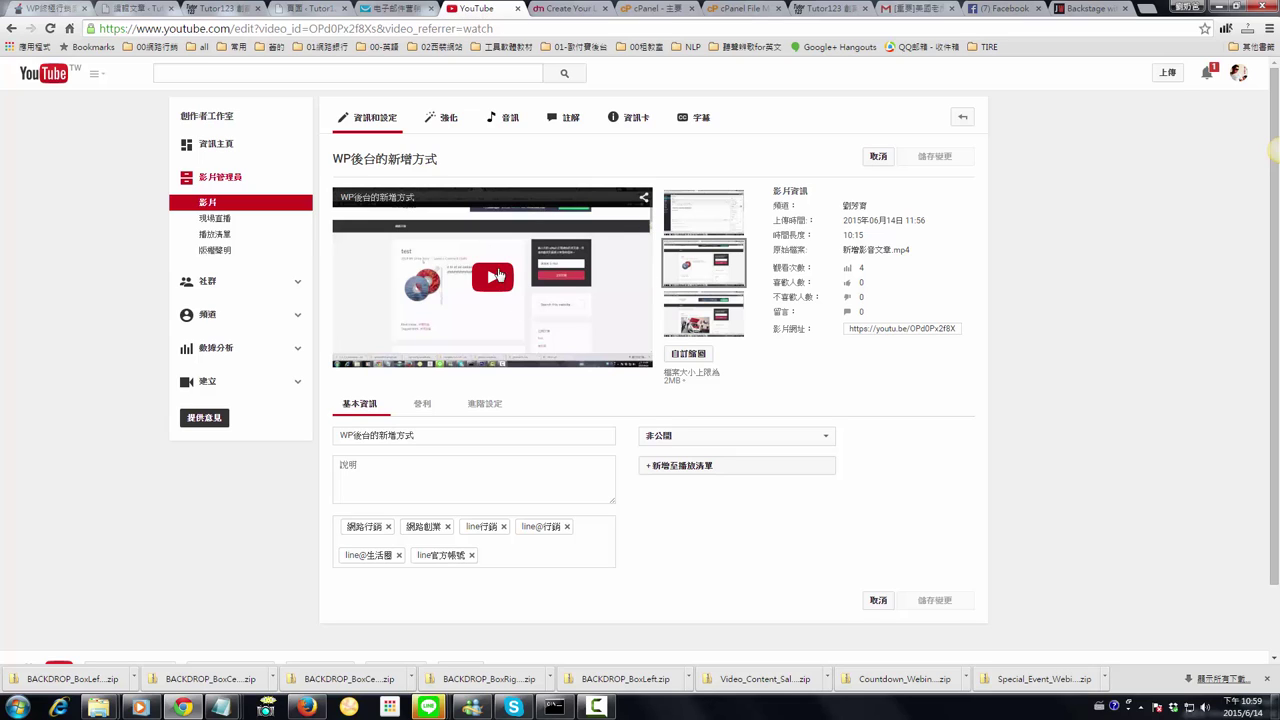
click(690, 354)
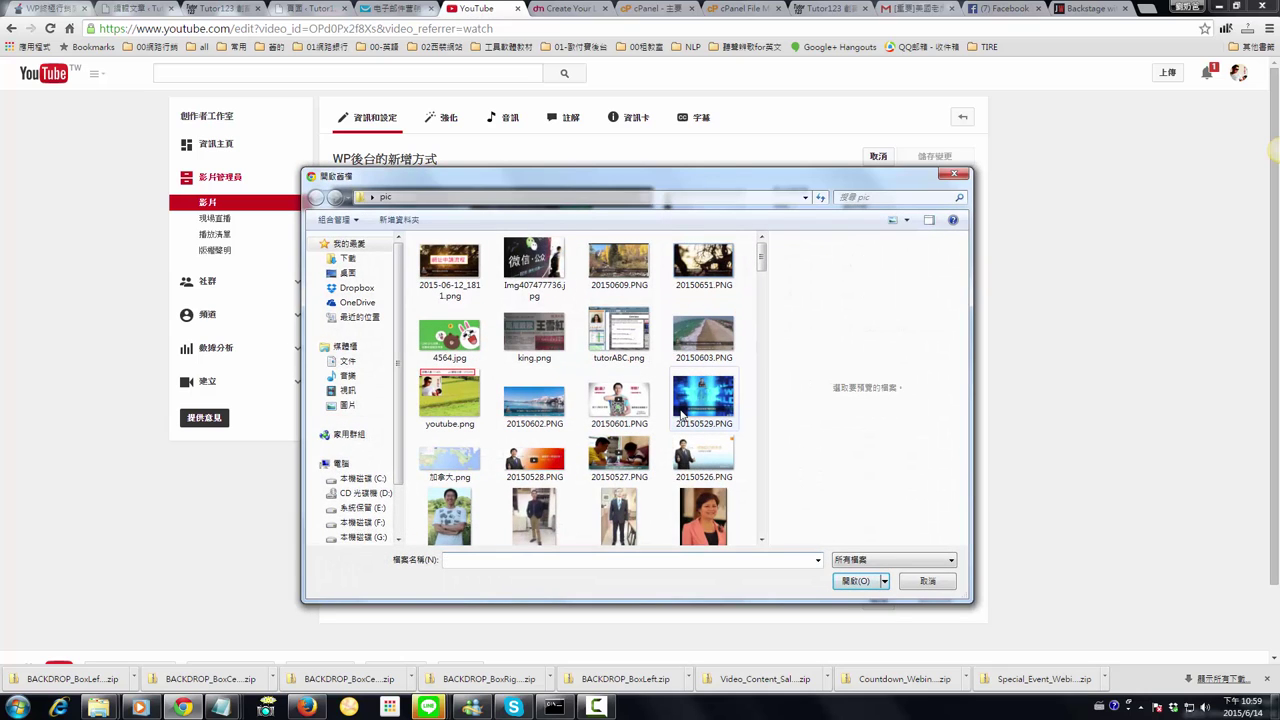
click(556, 416)
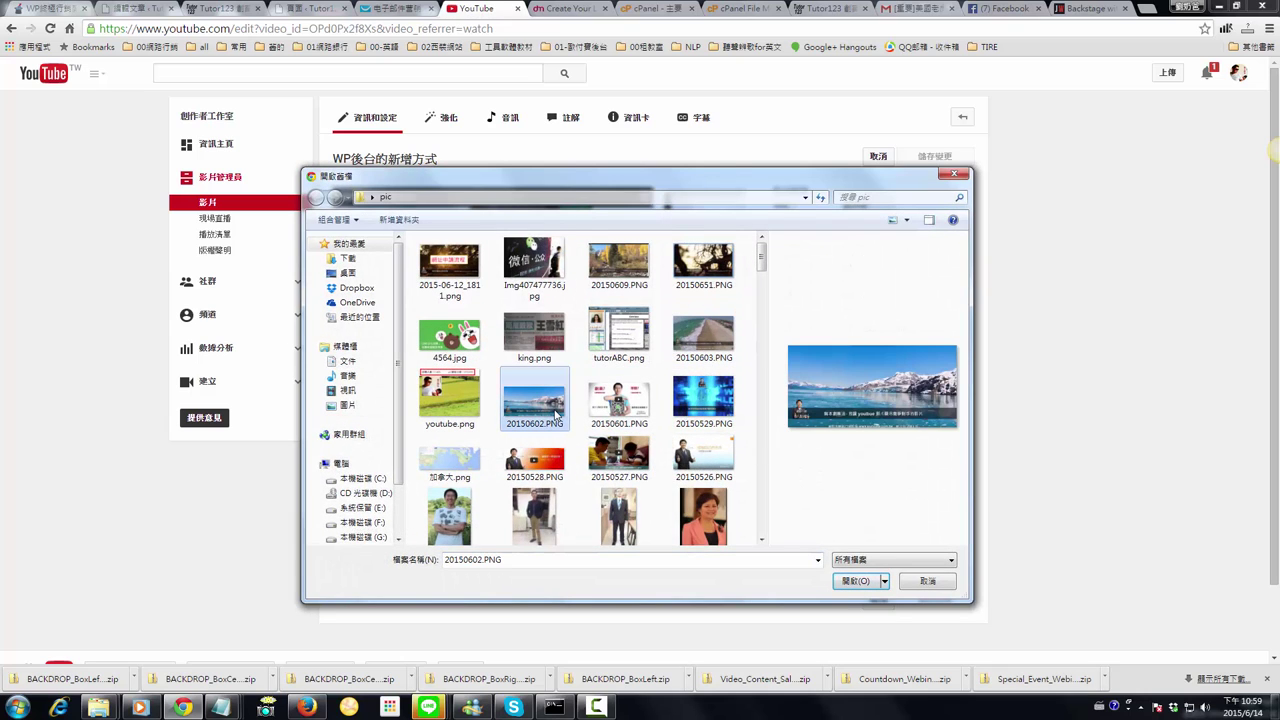
click(846, 581)
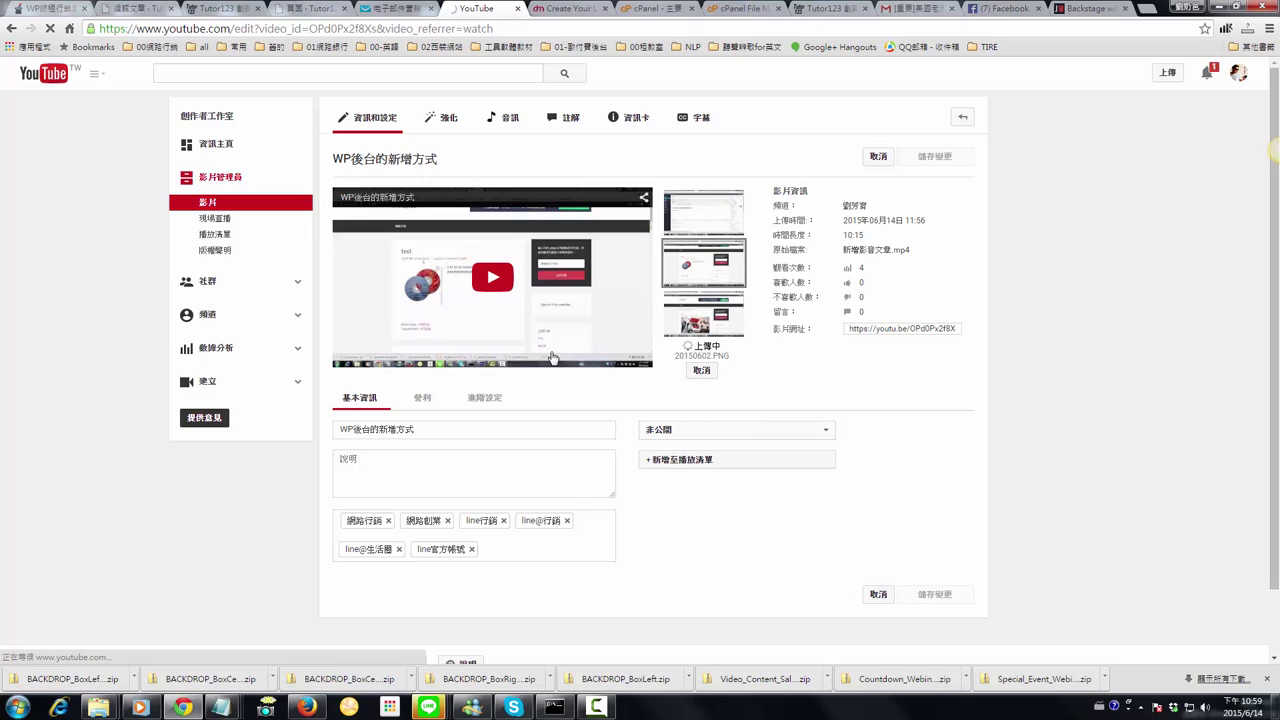
click(935, 157)
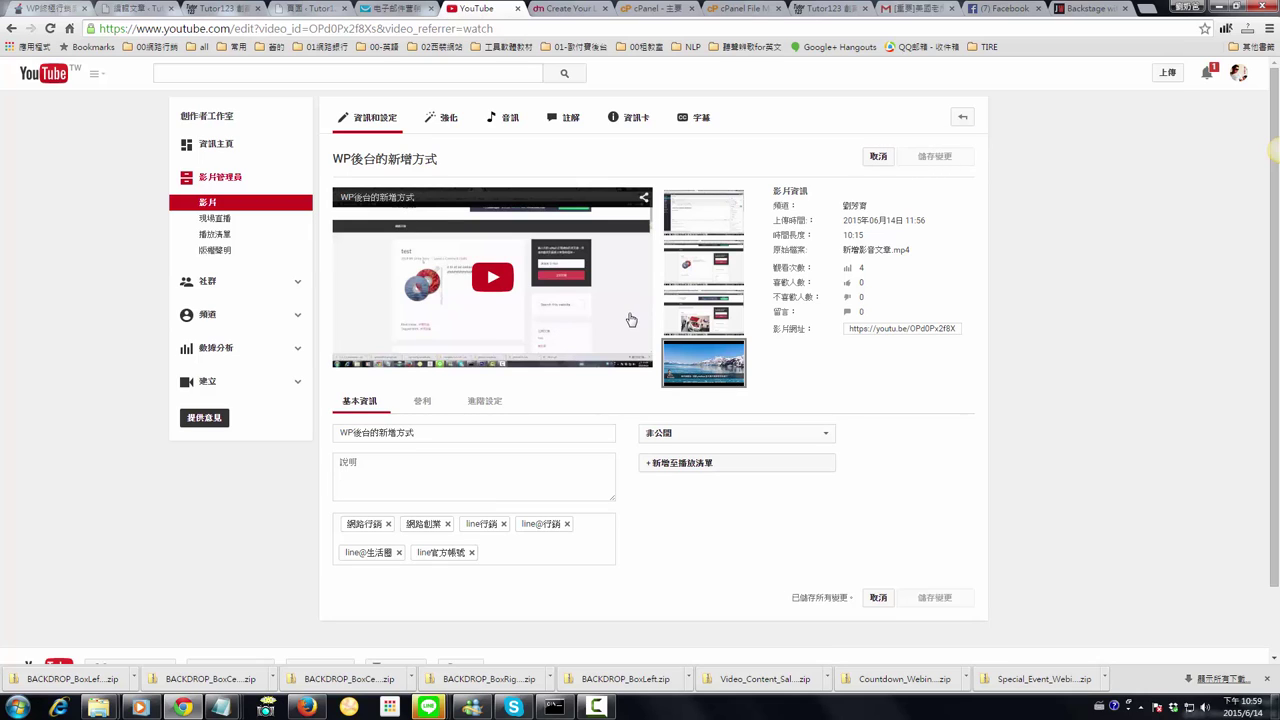
- Set the video's thumbnail to the third automatically generated frame and save the changes
mouse_move(708, 372)
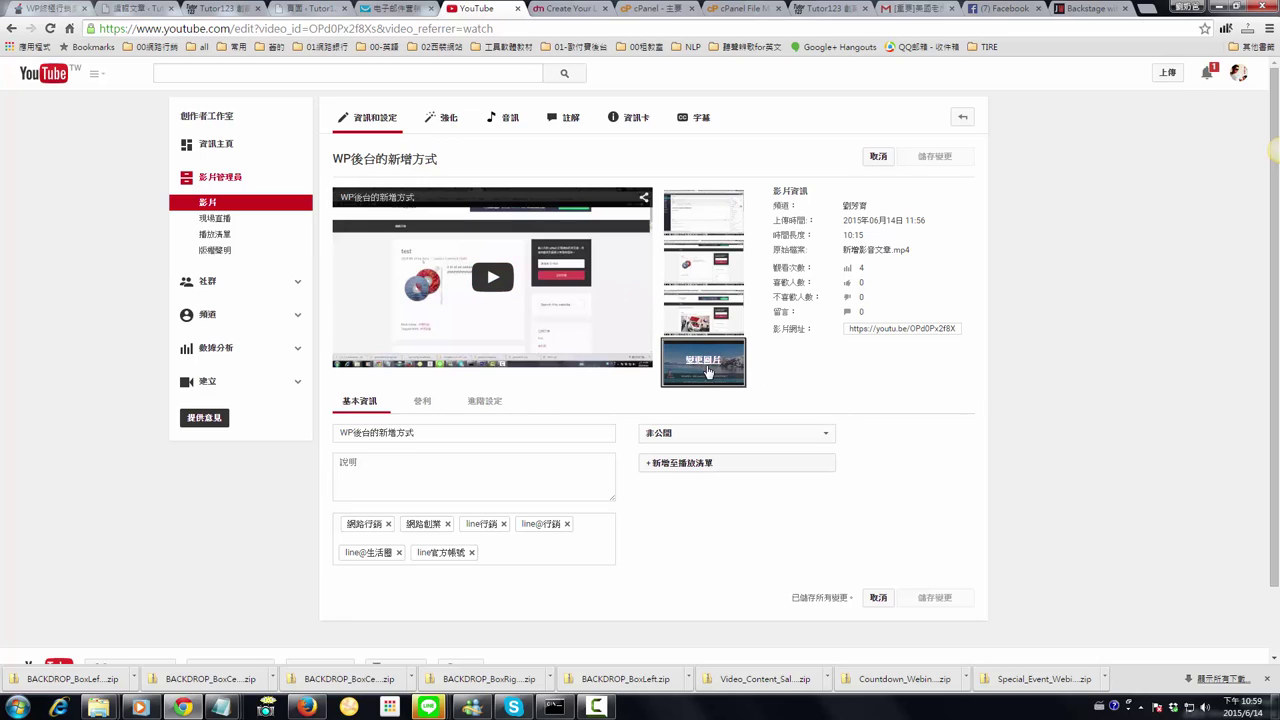
mouse_move(716, 316)
click(721, 326)
click(912, 163)
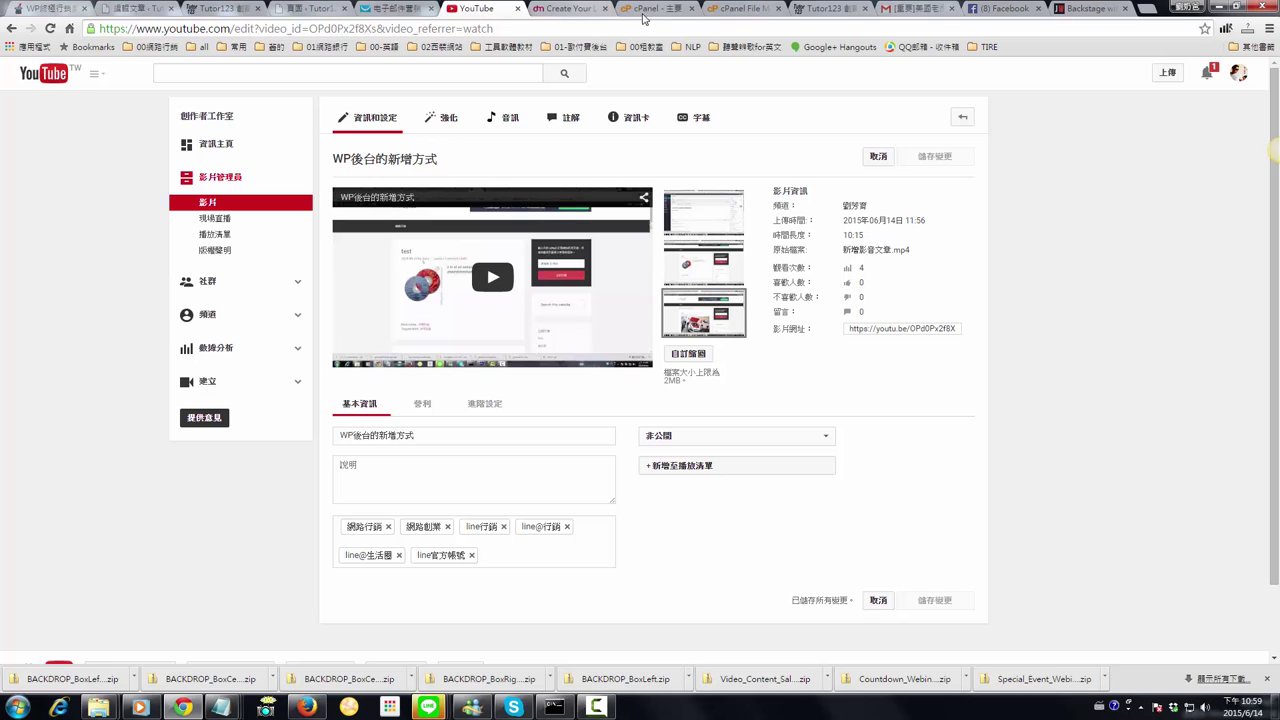
- Go back to the Tutor123 home page and review the thumbnails shown for both video posts
click(197, 12)
click(350, 110)
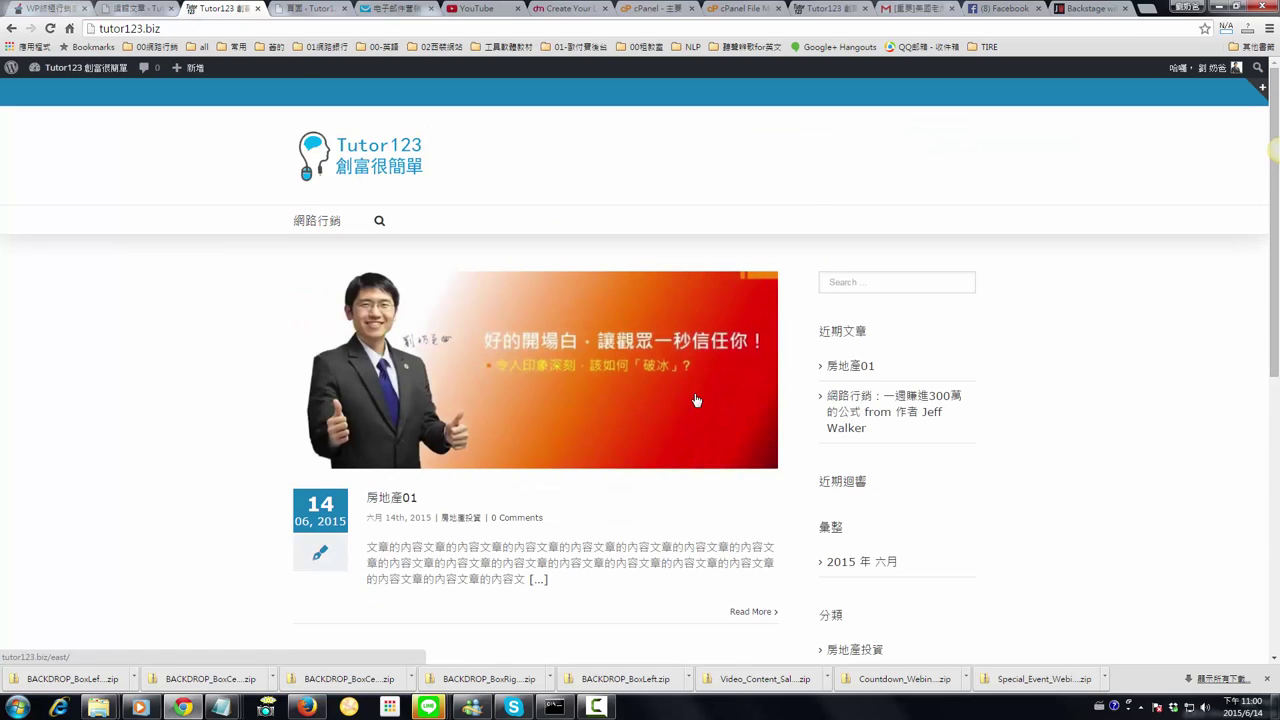
scroll(701, 419, down, 6)
scroll(693, 409, up, 2)
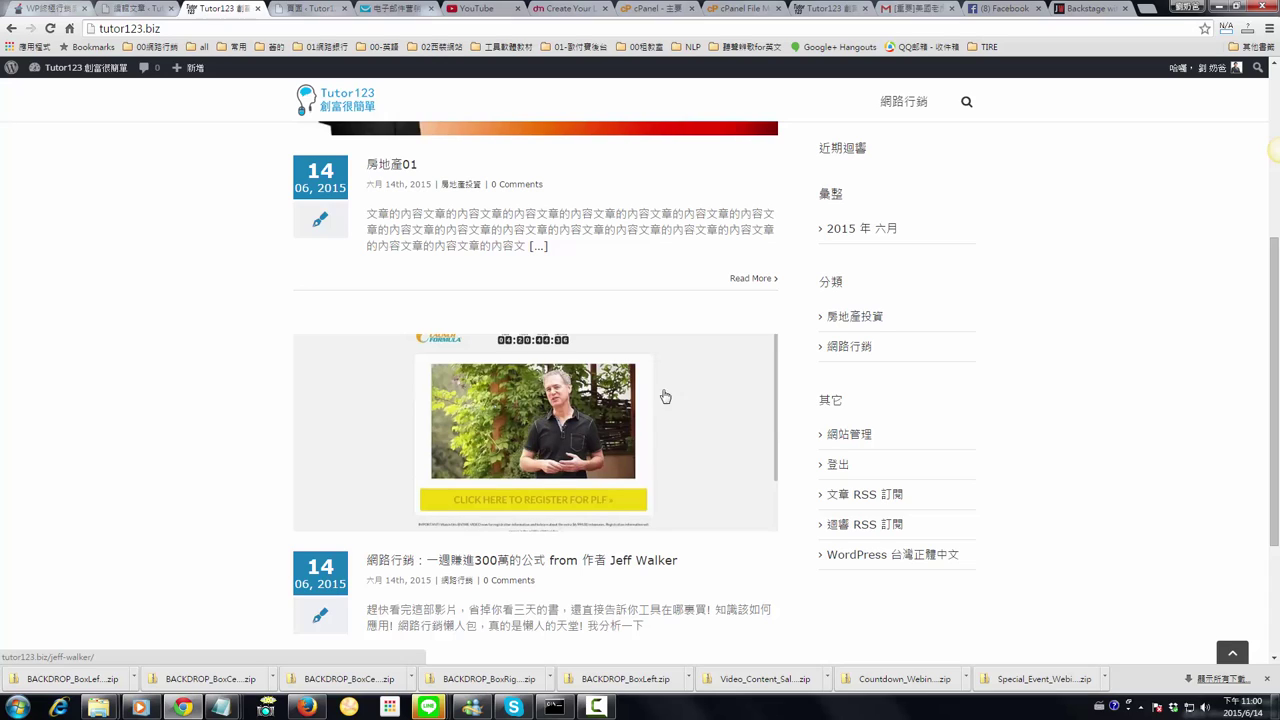
scroll(532, 487, up, 3)
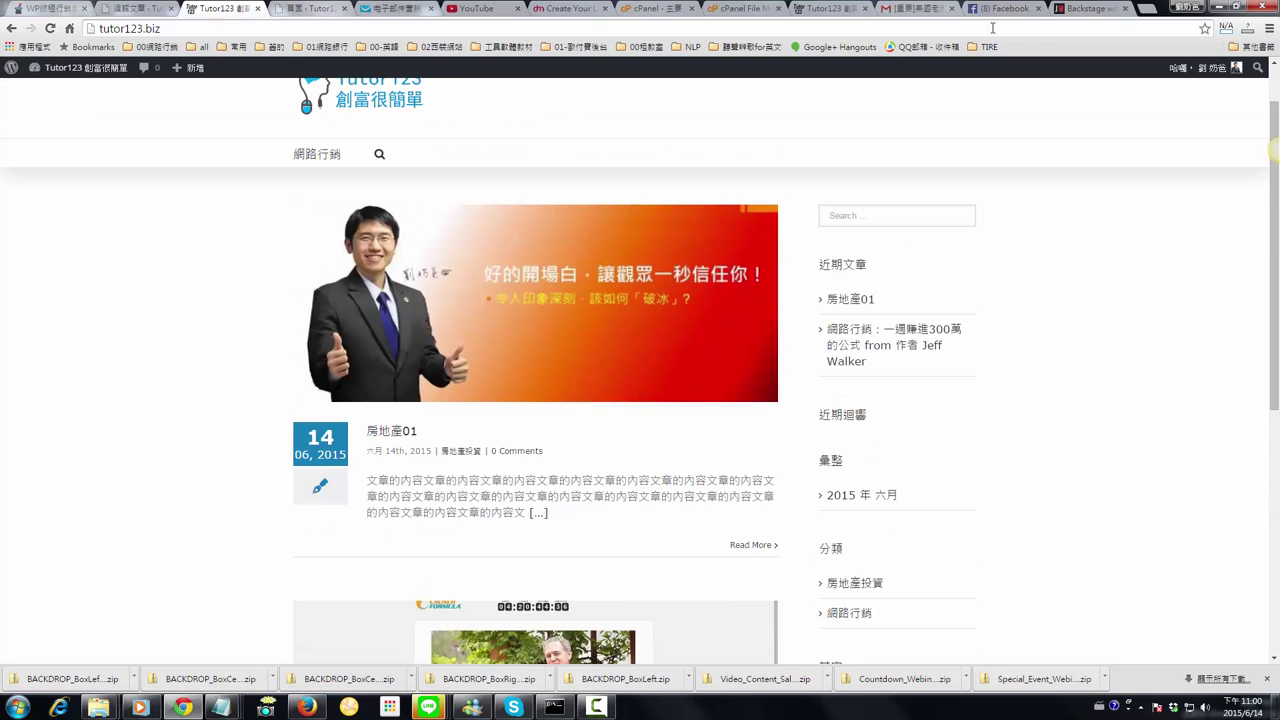
click(1088, 10)
click(1083, 29)
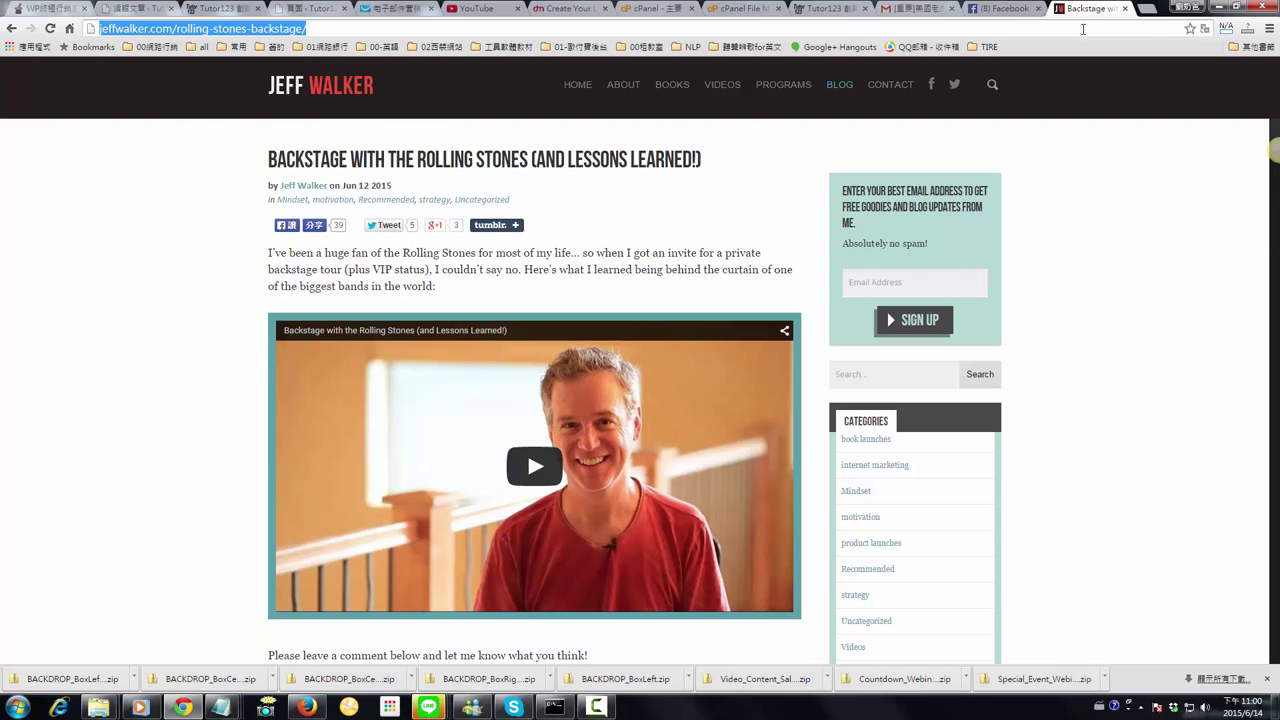
text(ma)
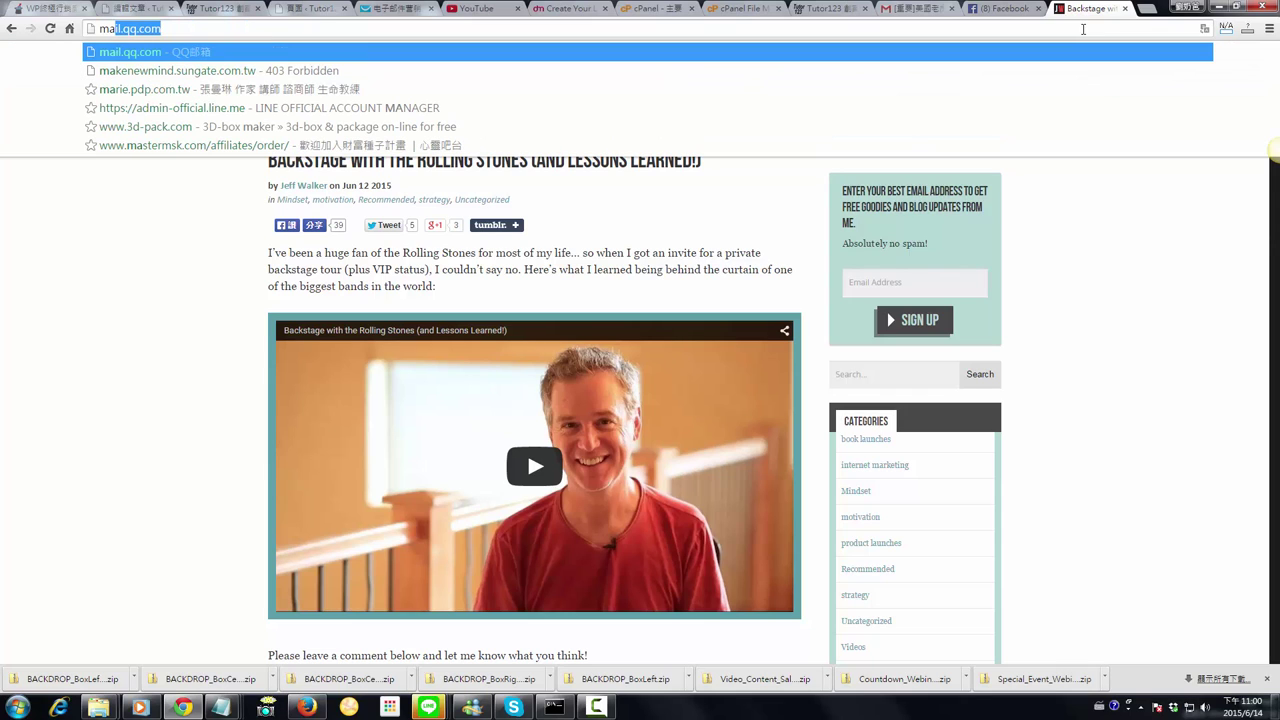
text(rief)
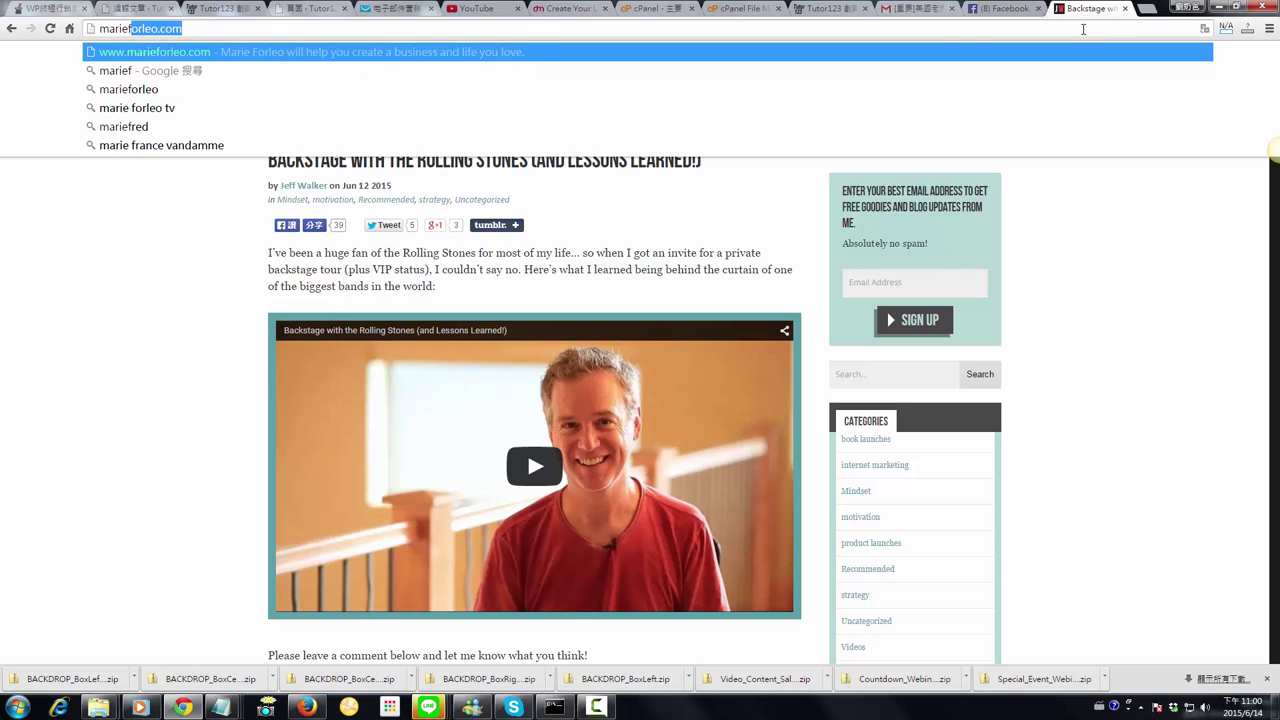
key(Return)
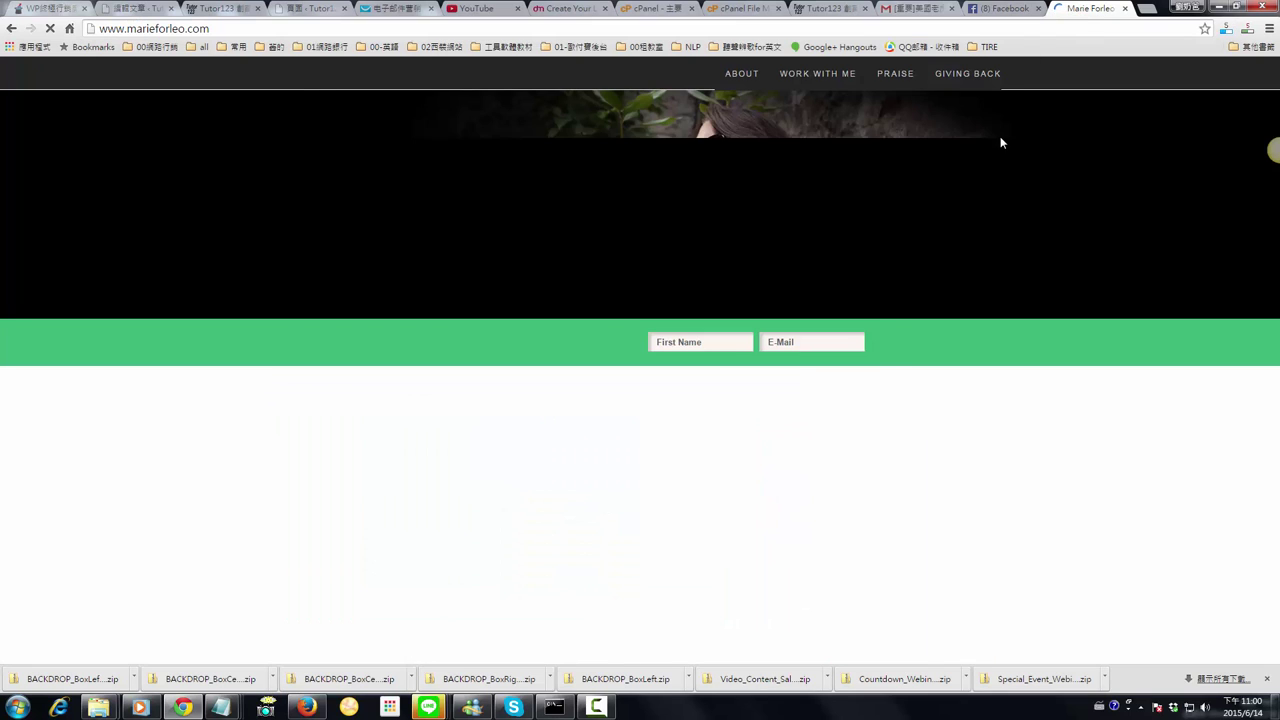
scroll(808, 375, down, 3)
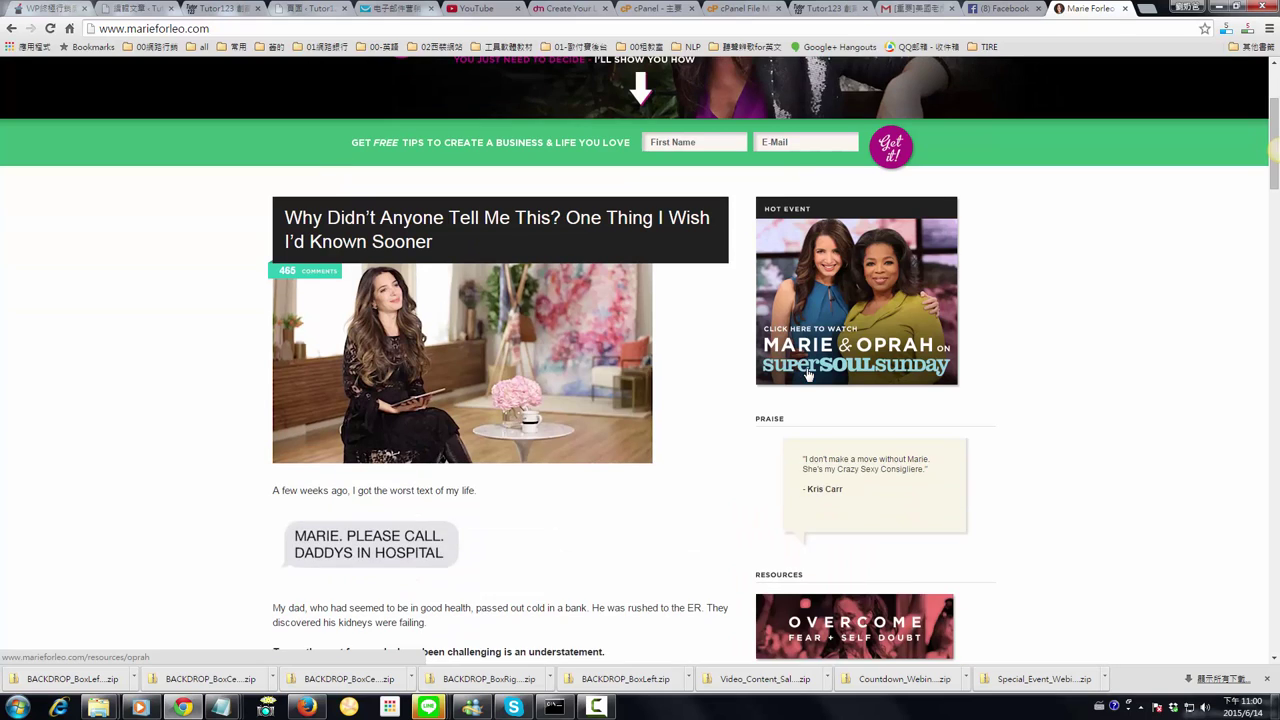
scroll(700, 352, down, 5)
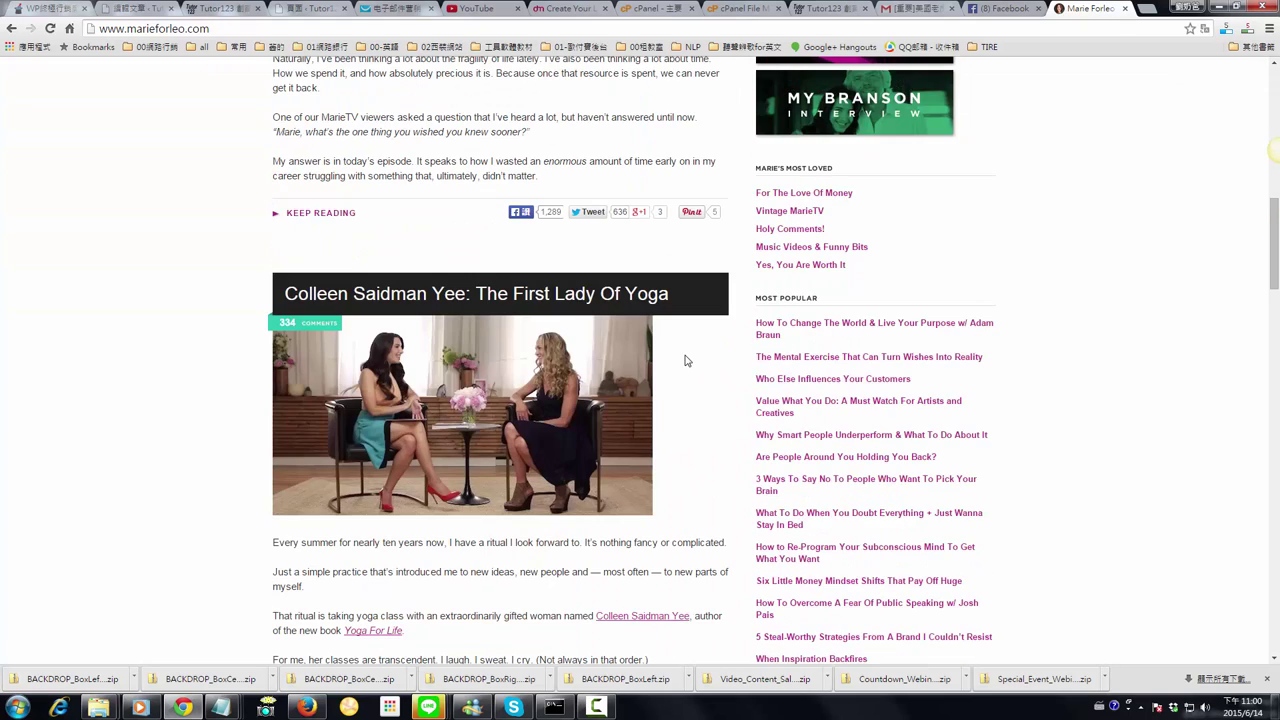
scroll(520, 375, down, 7)
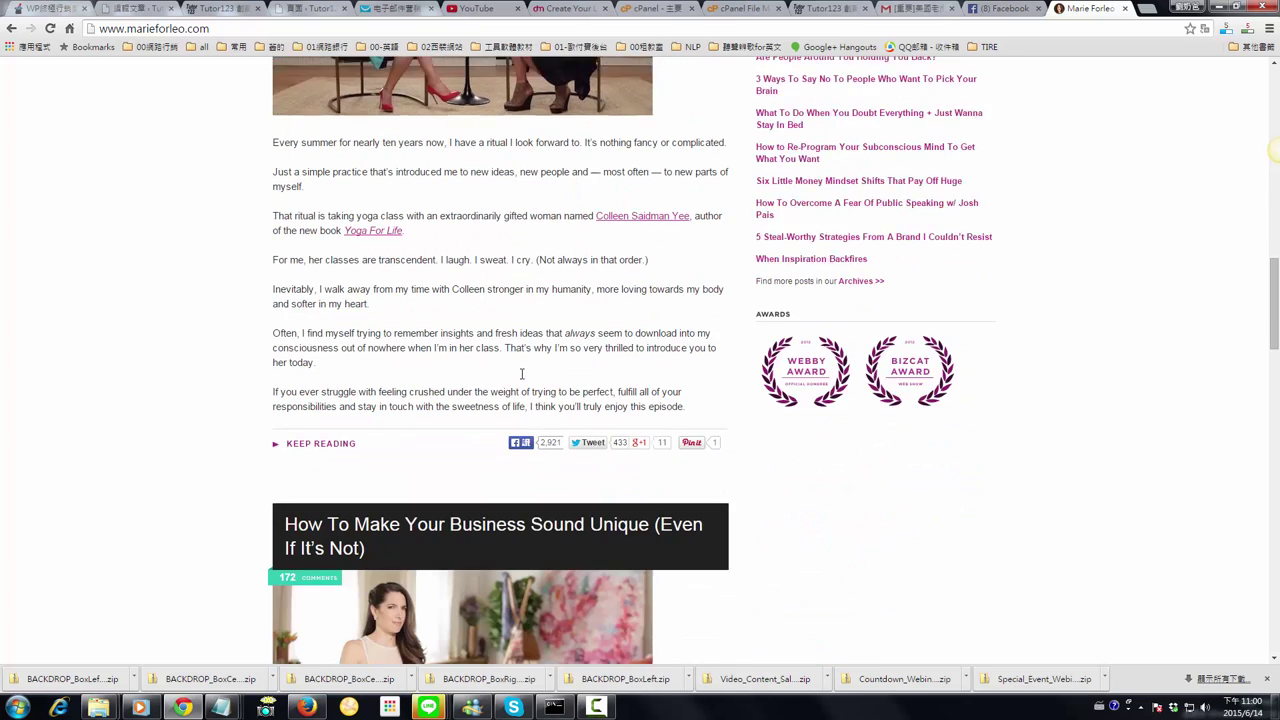
scroll(609, 348, down, 5)
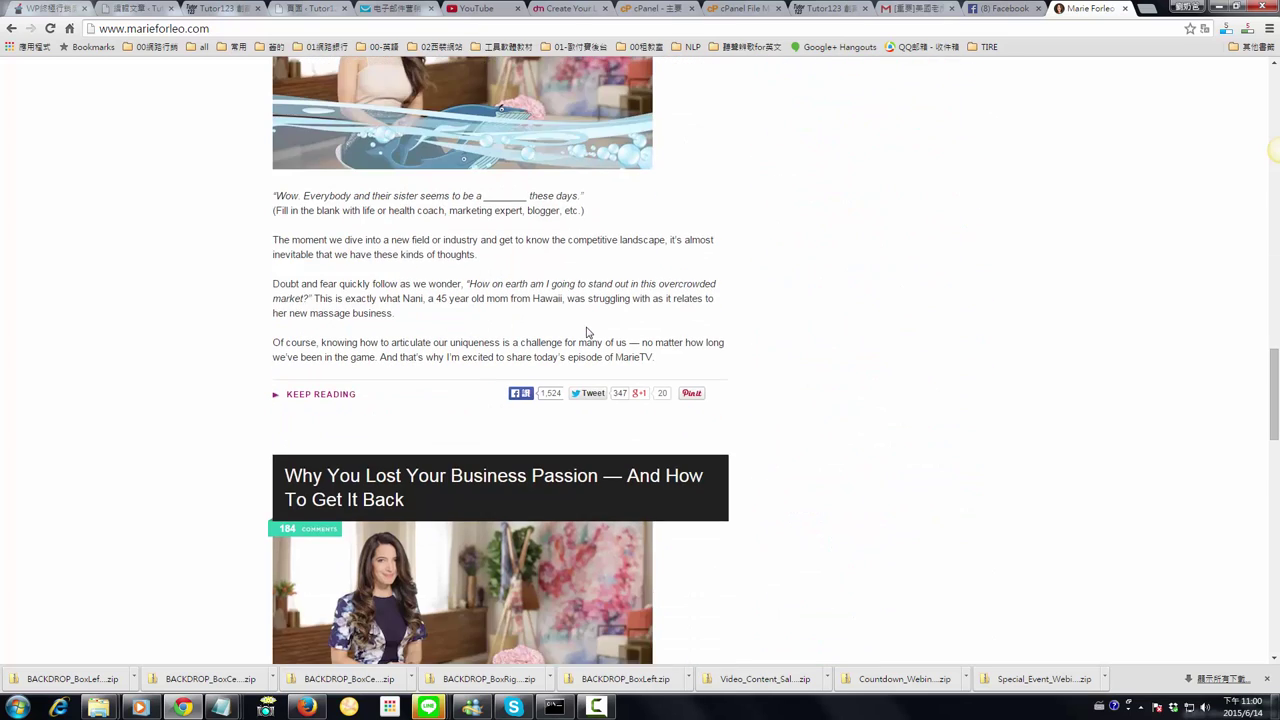
scroll(587, 336, up, 3)
scroll(500, 340, up, 2)
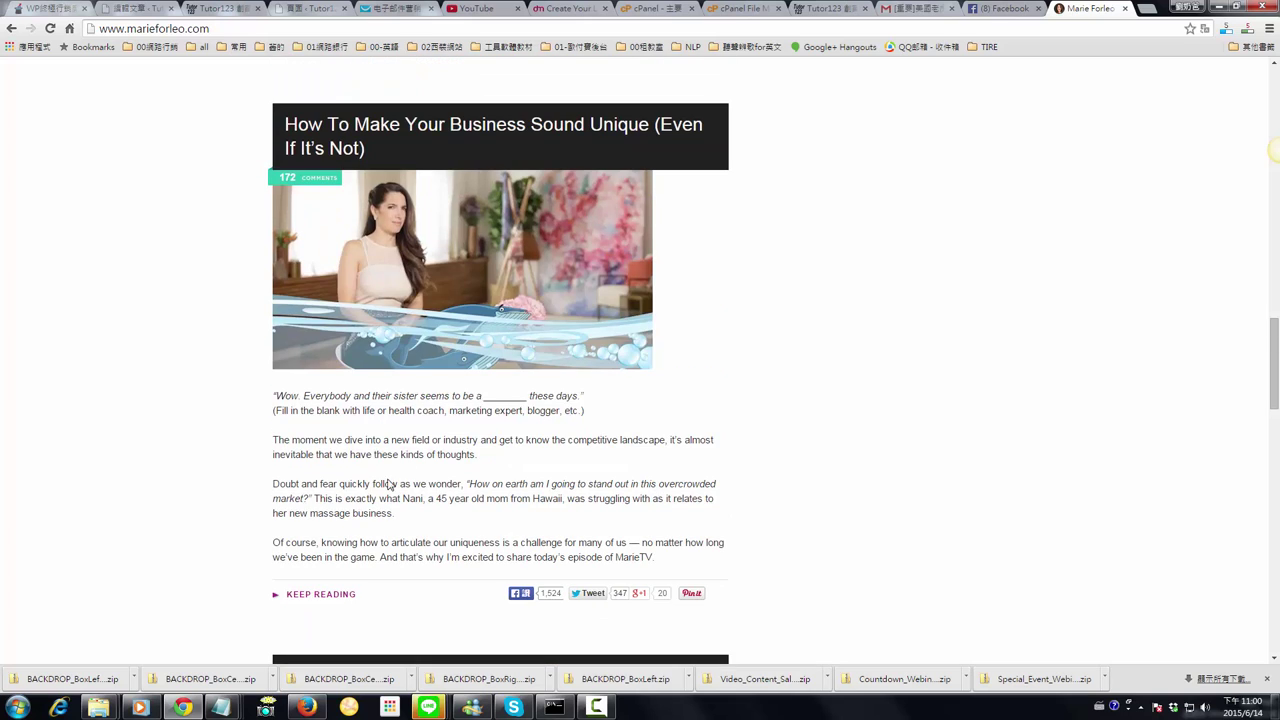
- Open the full post "How To Make Your Business Sound Unique (Even If It's Not)" and briefly play its embedded video, then pause it
click(312, 597)
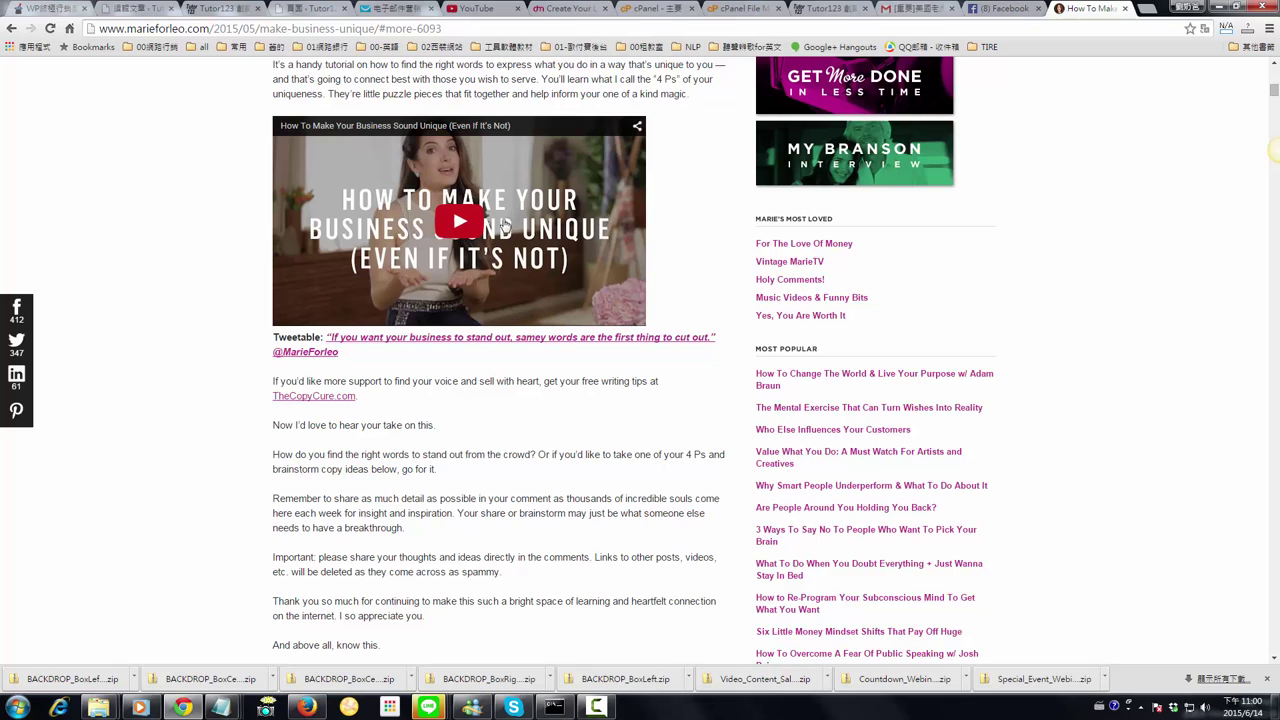
click(466, 232)
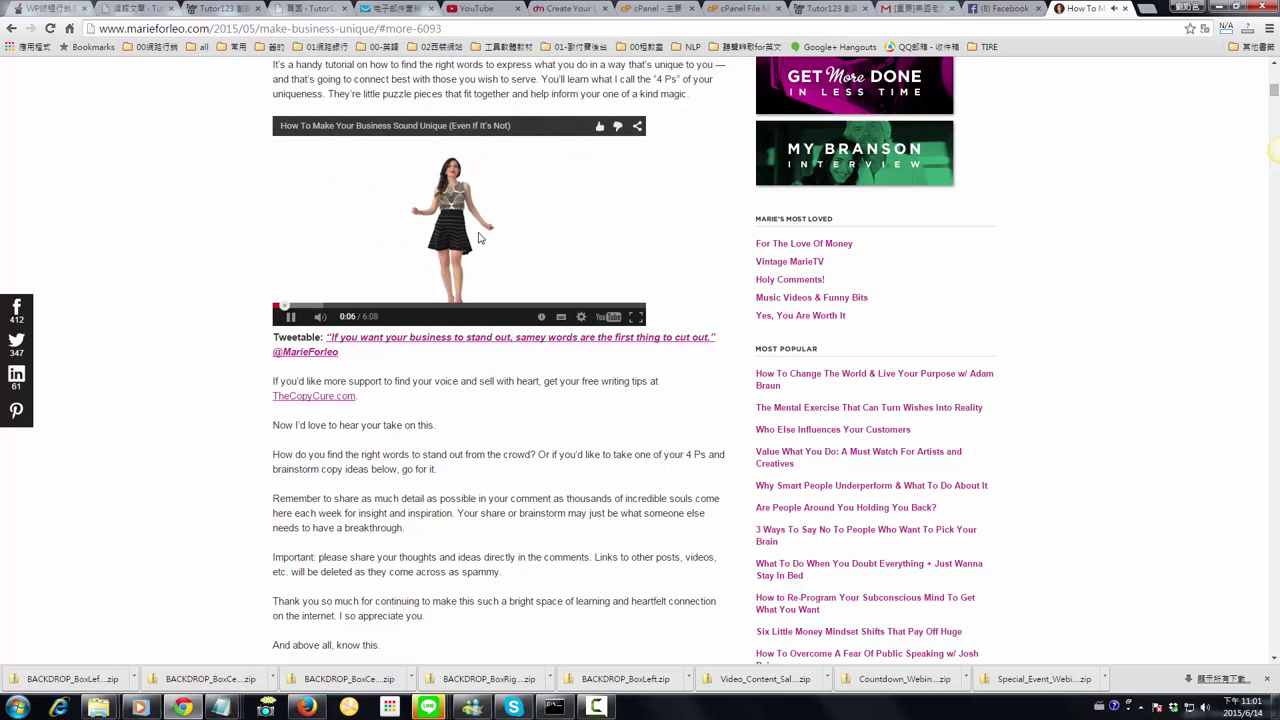
click(460, 280)
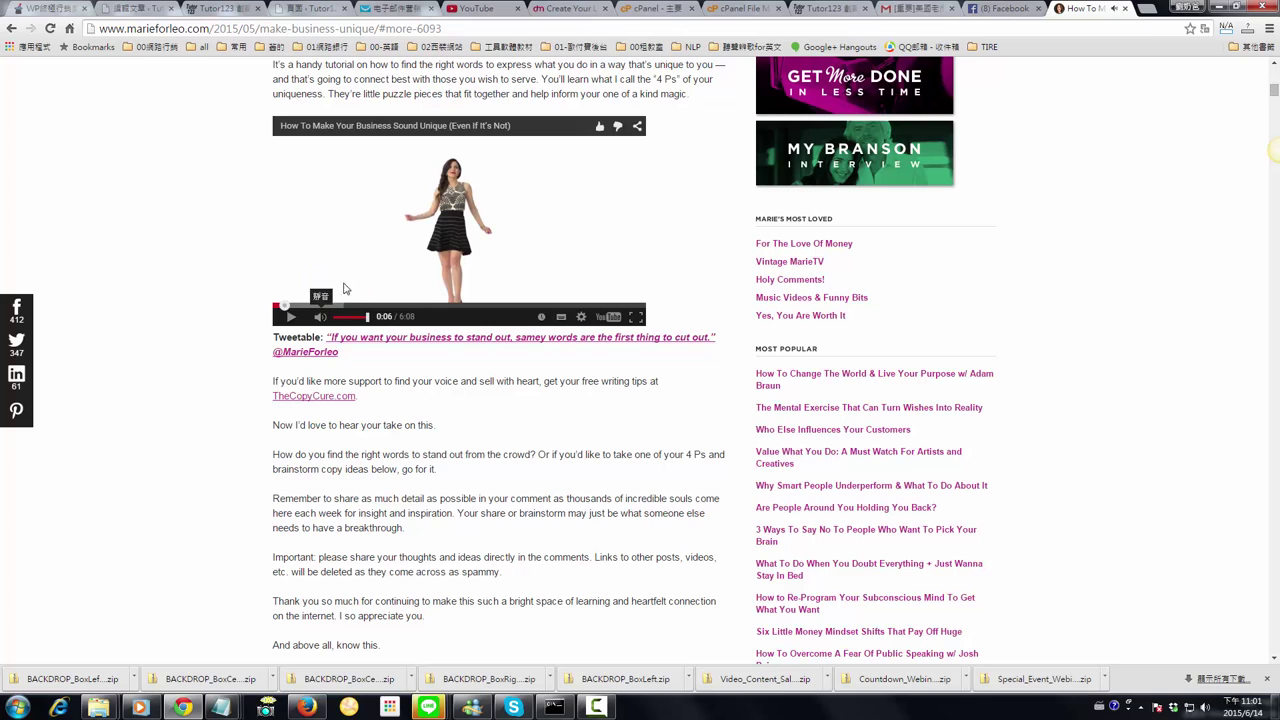
- Reload the post and look over its video thumbnail, text and comments area
click(51, 29)
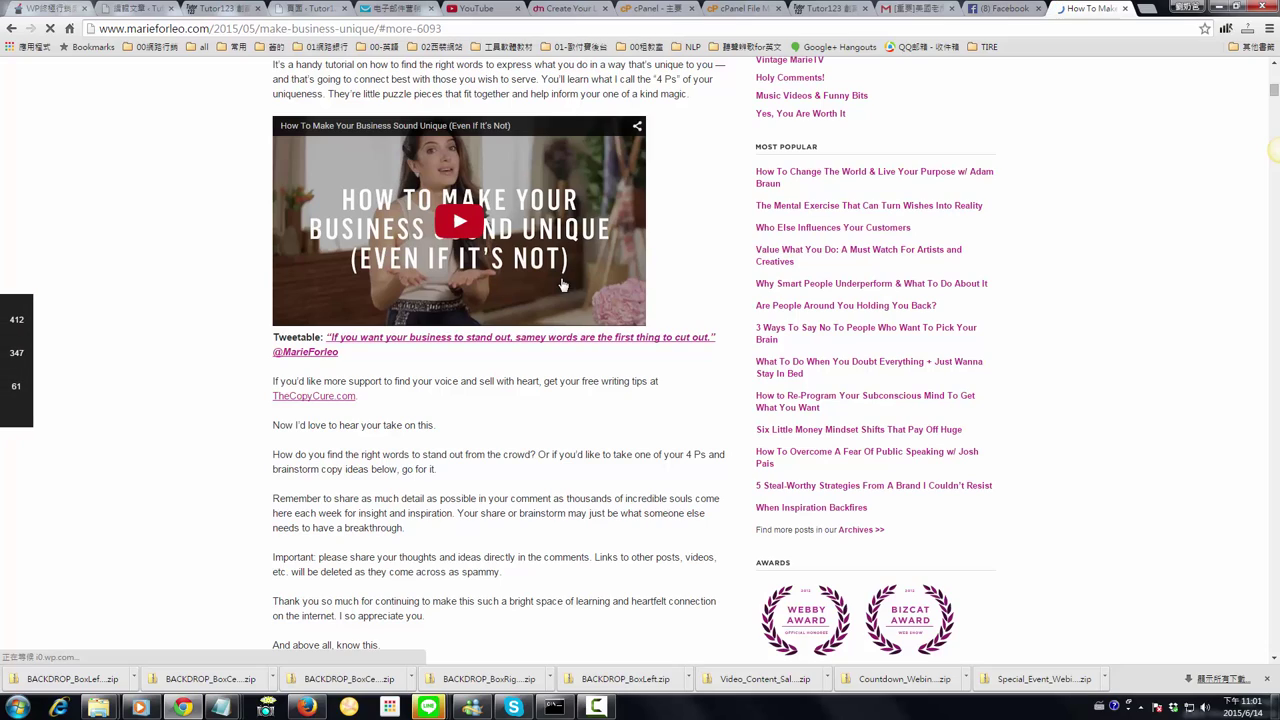
scroll(645, 306, down, 3)
scroll(645, 306, down, 3)
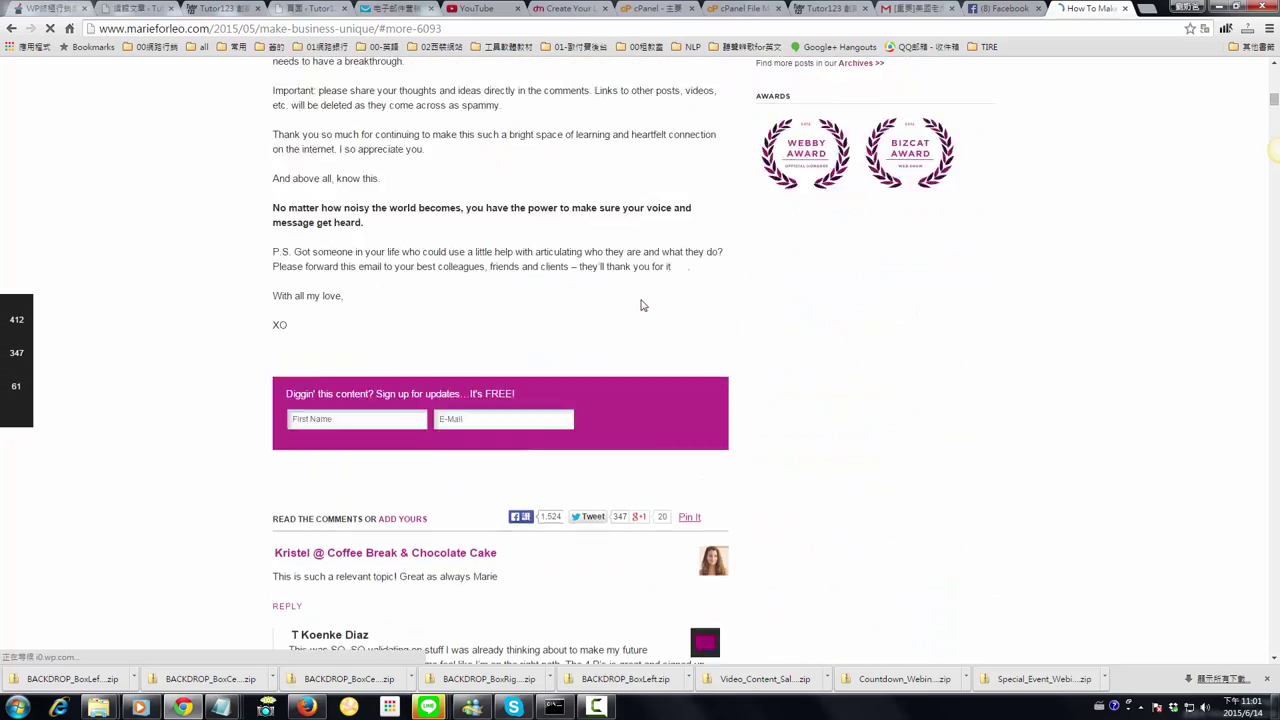
scroll(630, 330, up, 9)
scroll(611, 299, down, 1)
scroll(608, 363, down, 3)
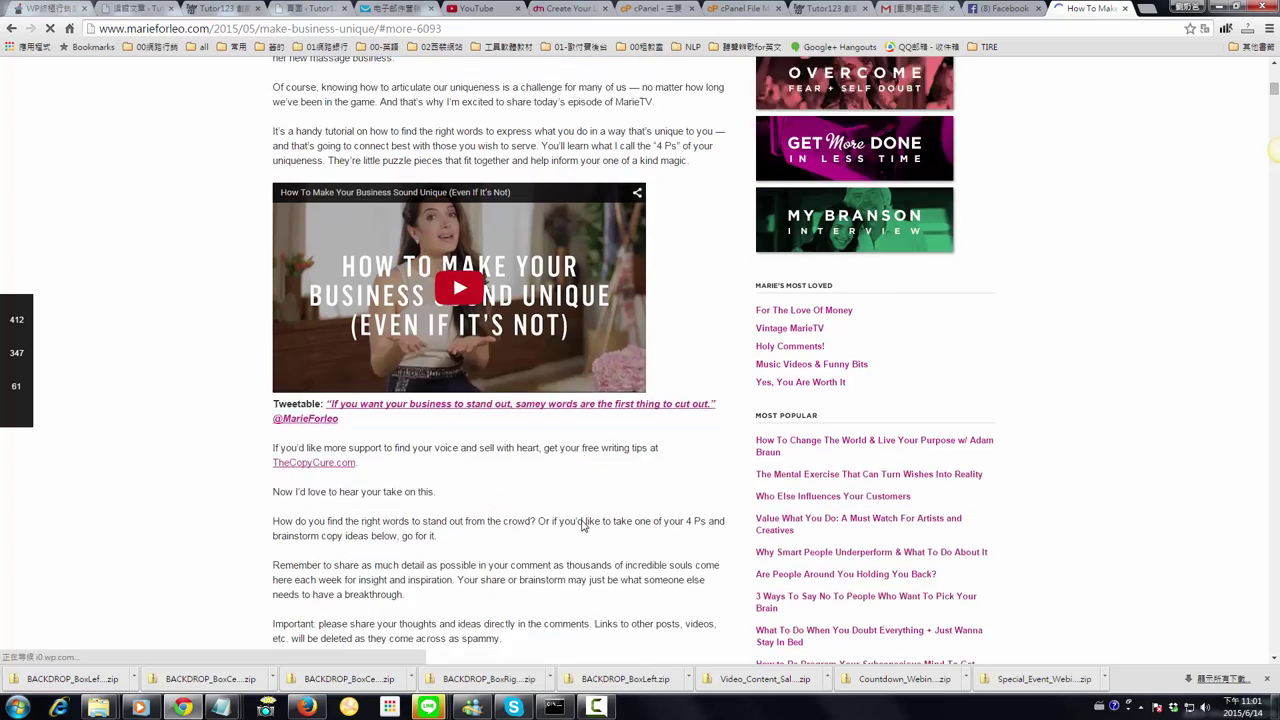
- Open the embedded video on YouTube and pause it there
click(497, 257)
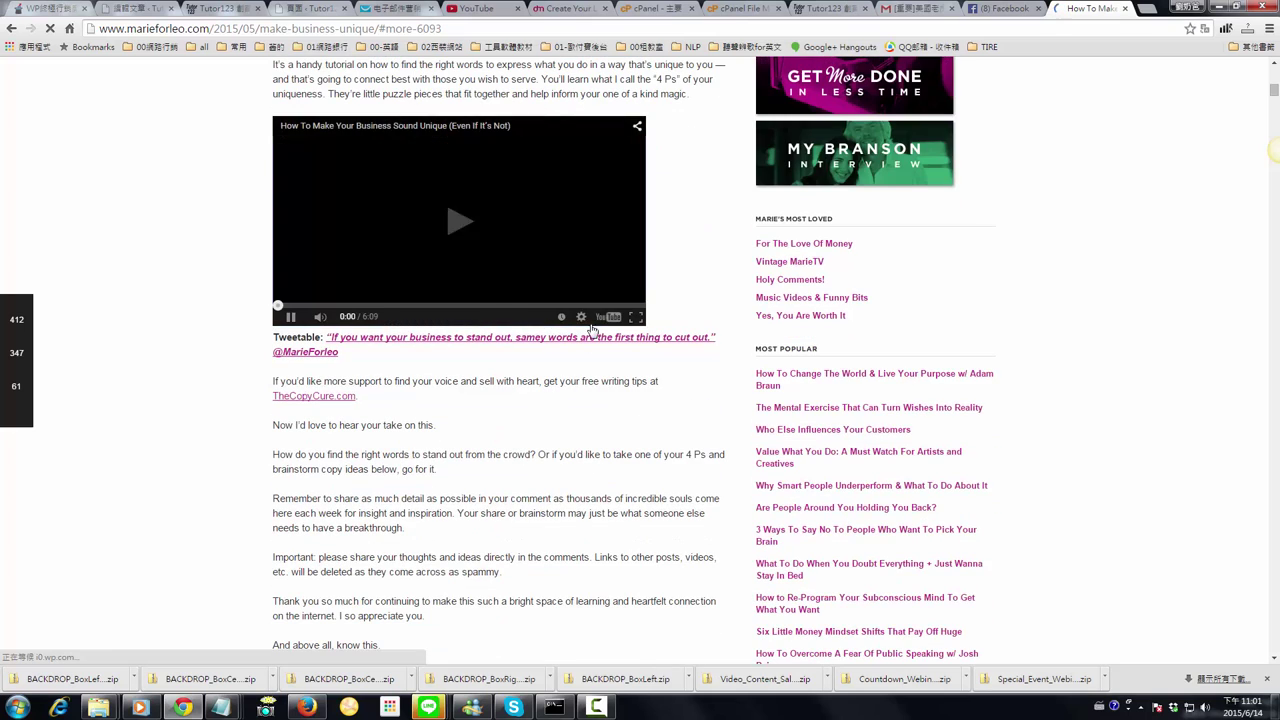
click(598, 318)
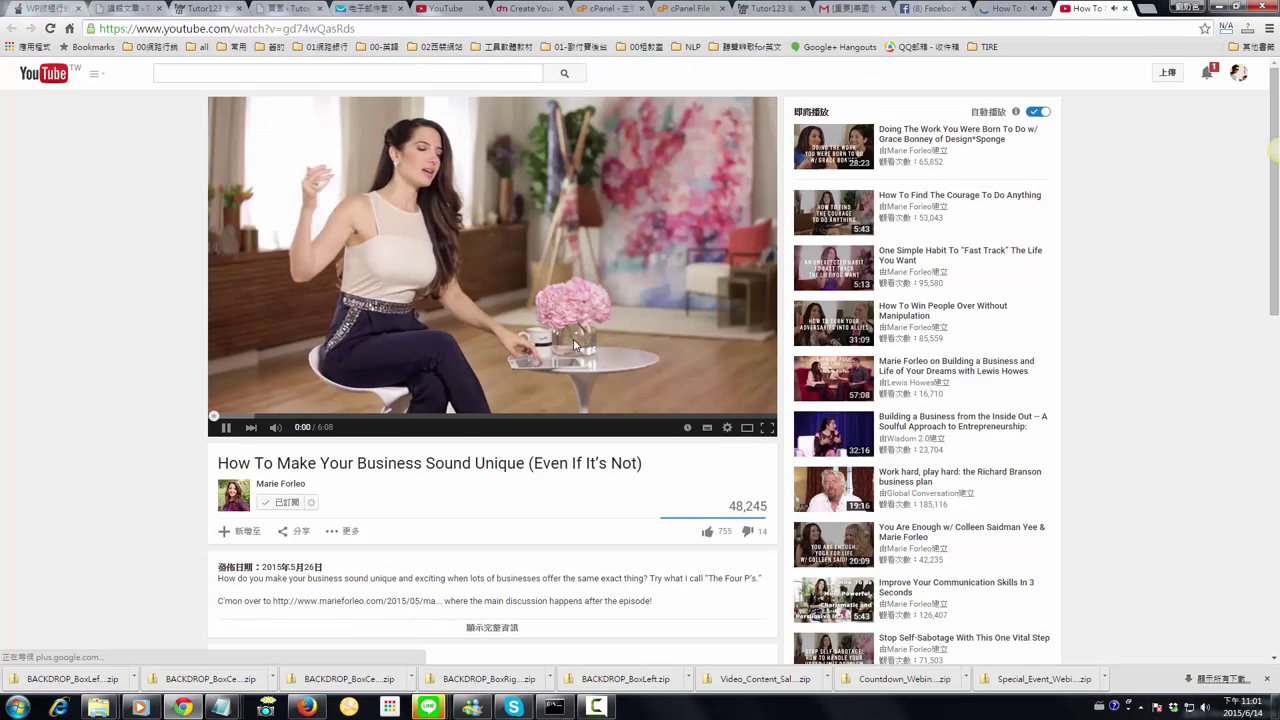
click(492, 287)
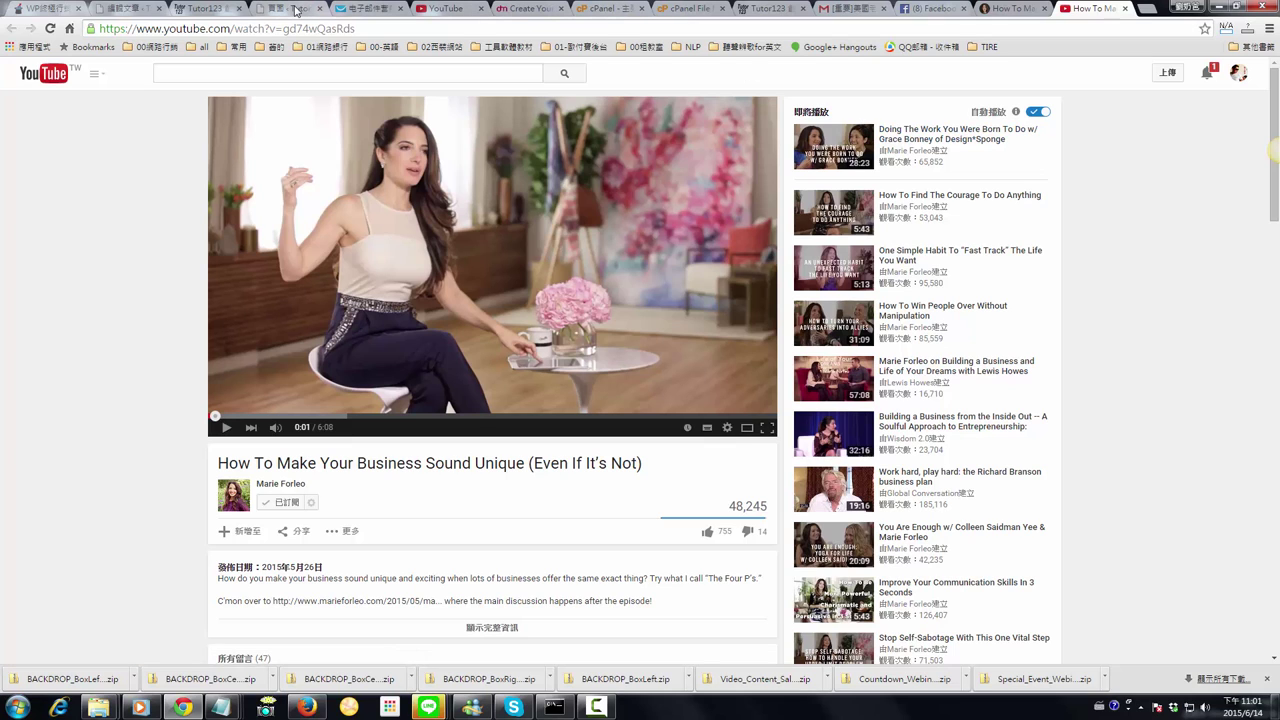
- Return to the Tutor123 home page and compare the images of the 房地產01 and Jeff Walker posts
click(207, 8)
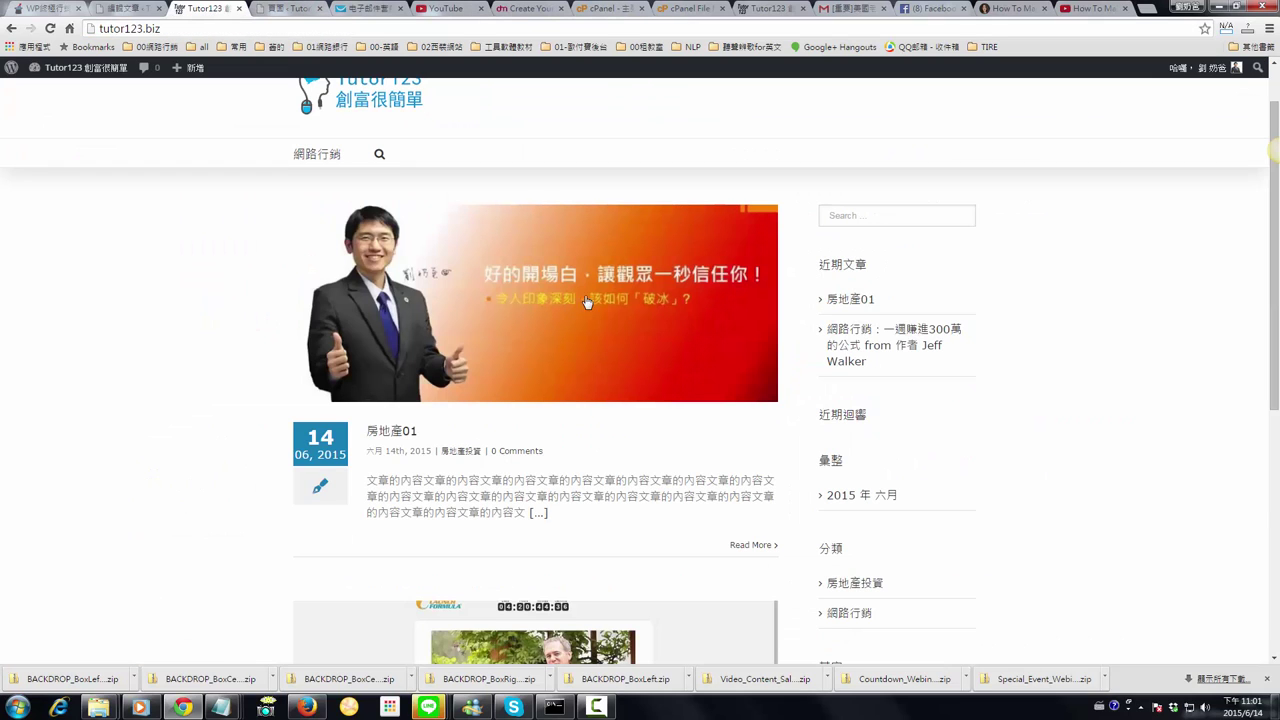
scroll(612, 318, down, 2)
scroll(615, 320, down, 3)
scroll(605, 335, up, 3)
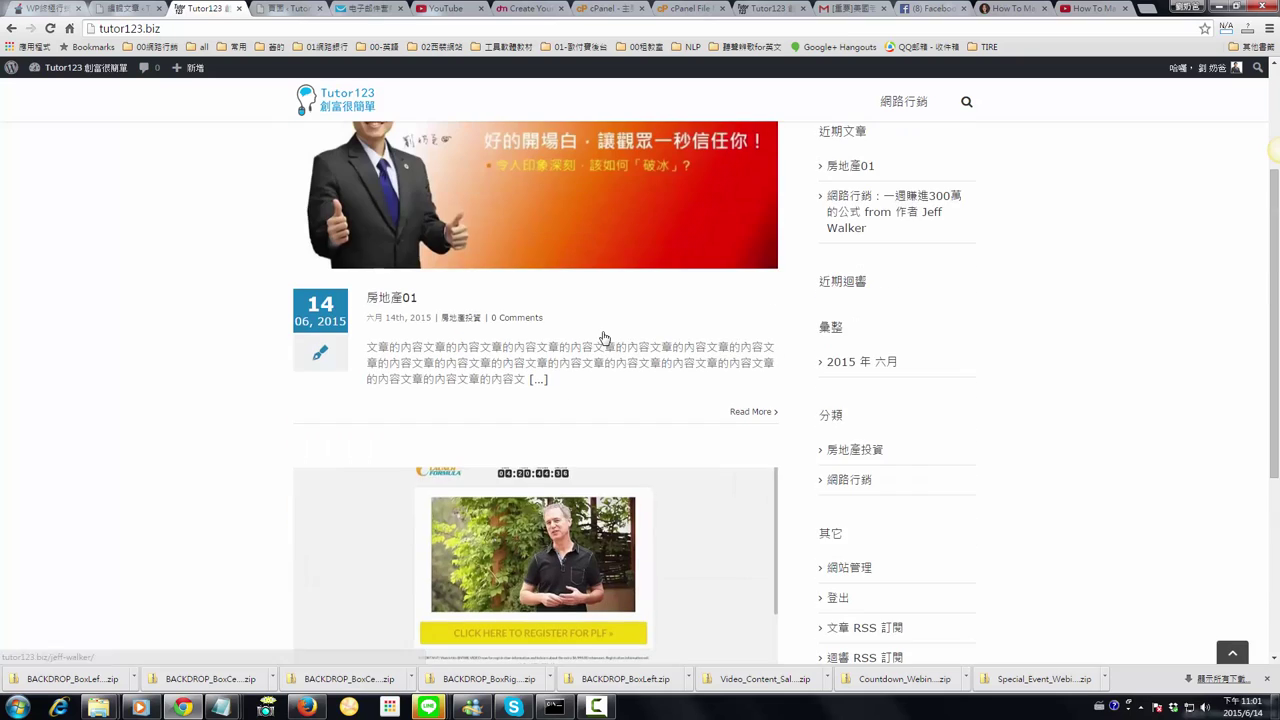
scroll(603, 337, up, 2)
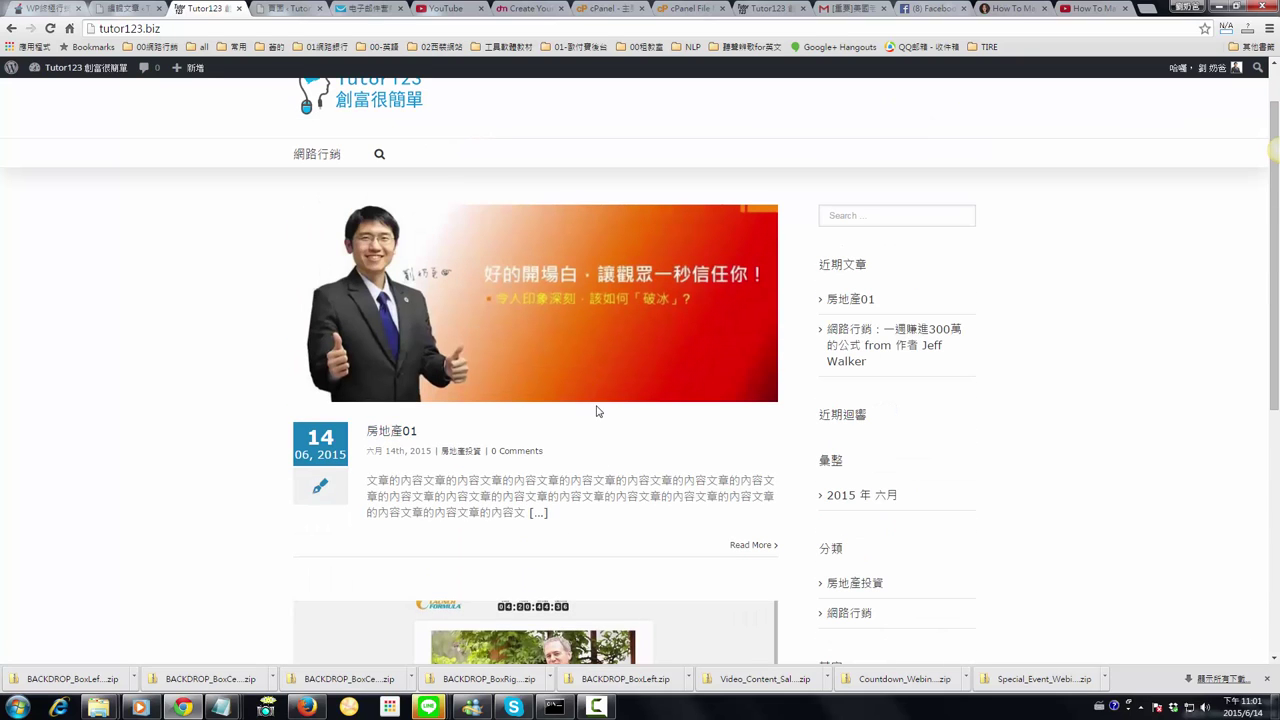
scroll(485, 321, down, 2)
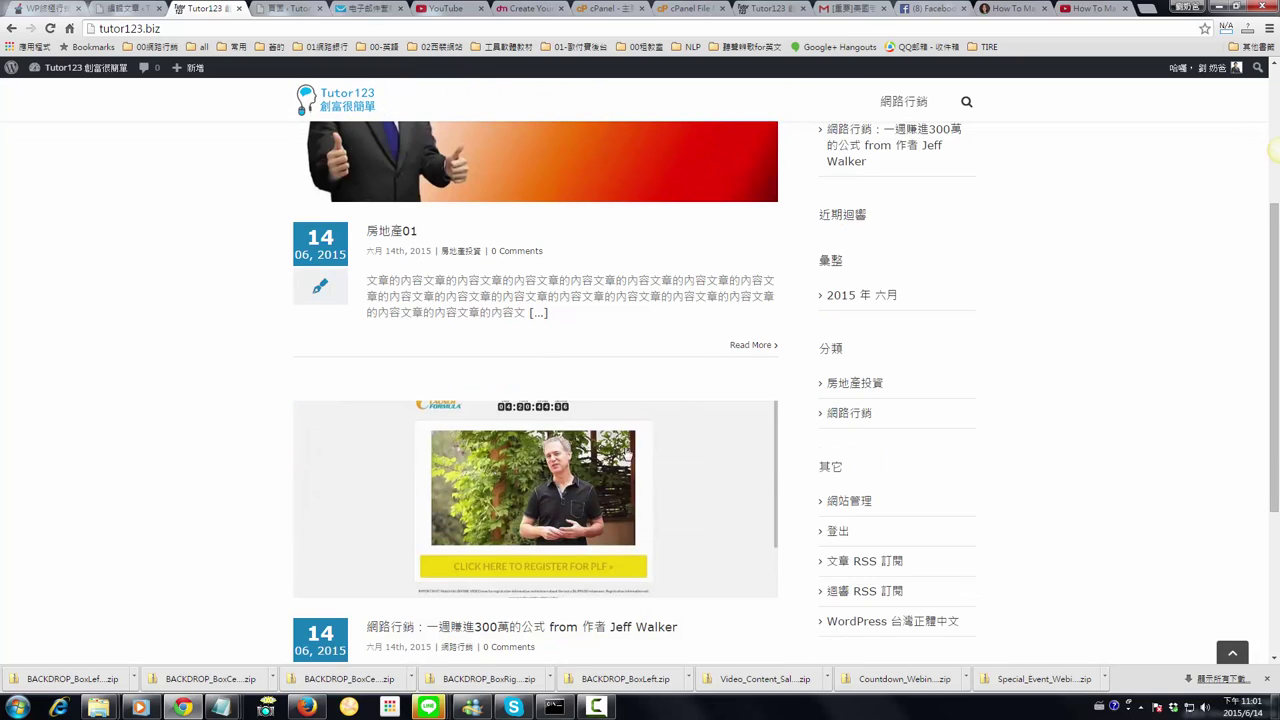
scroll(686, 451, up, 3)
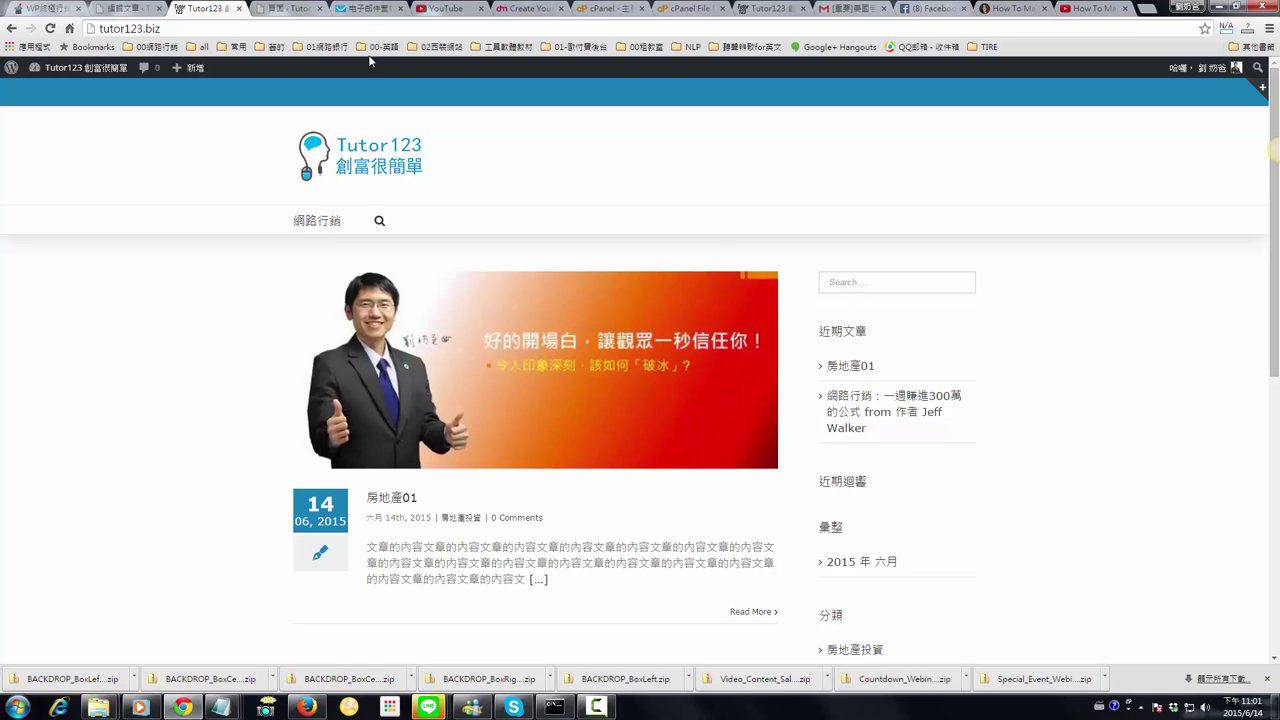
- Examine the YouTube shortcode in the 房地產01 post editor and the related videos at the end of the published video
click(141, 15)
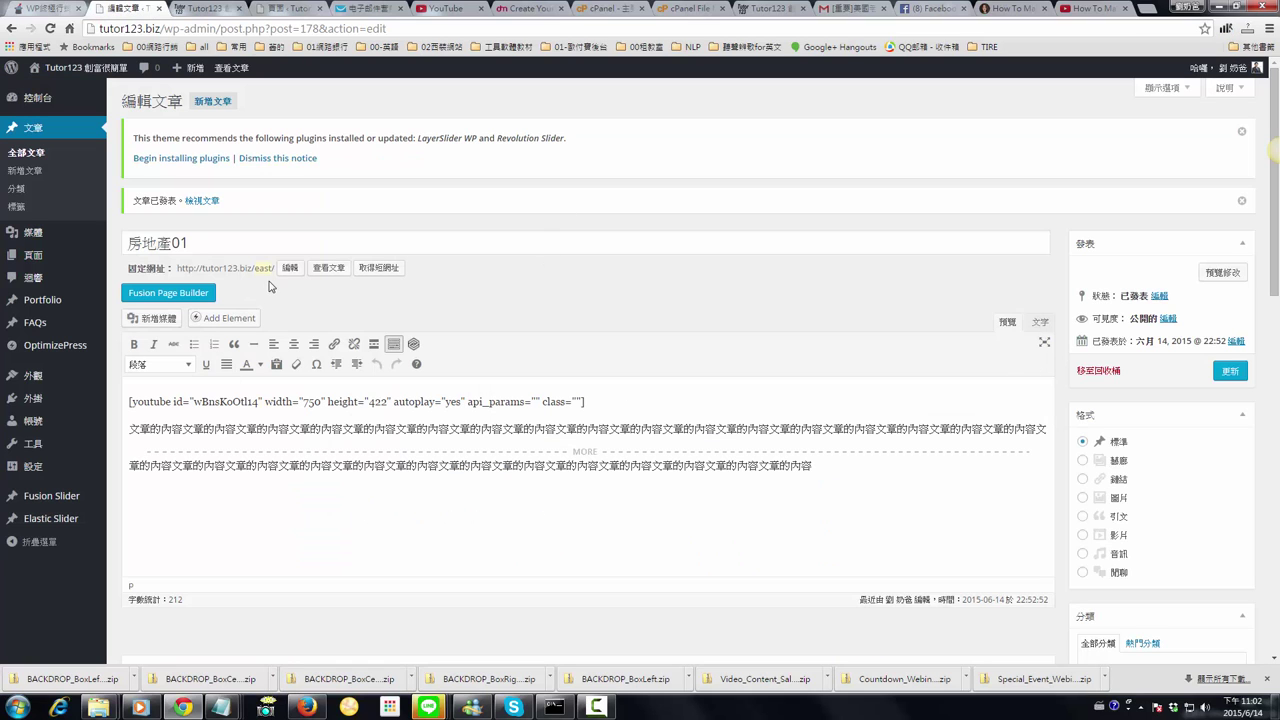
drag(657, 403, 124, 392)
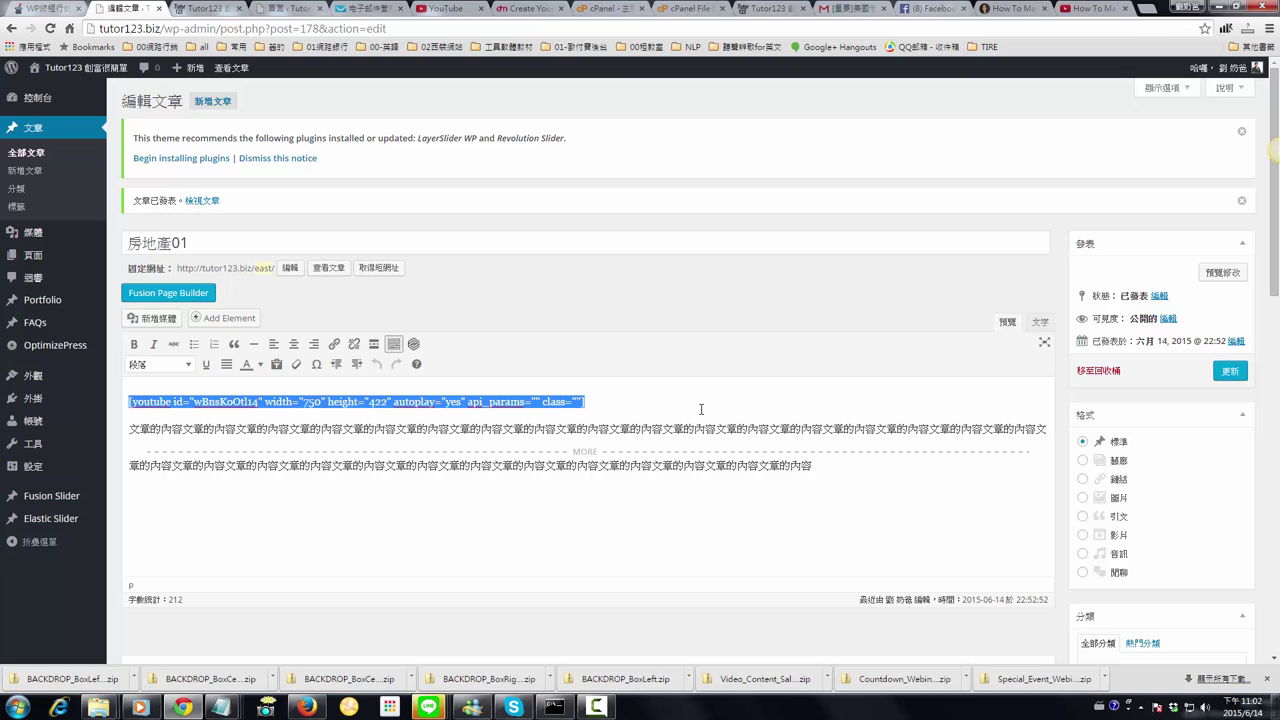
key(ctrl+Tab)
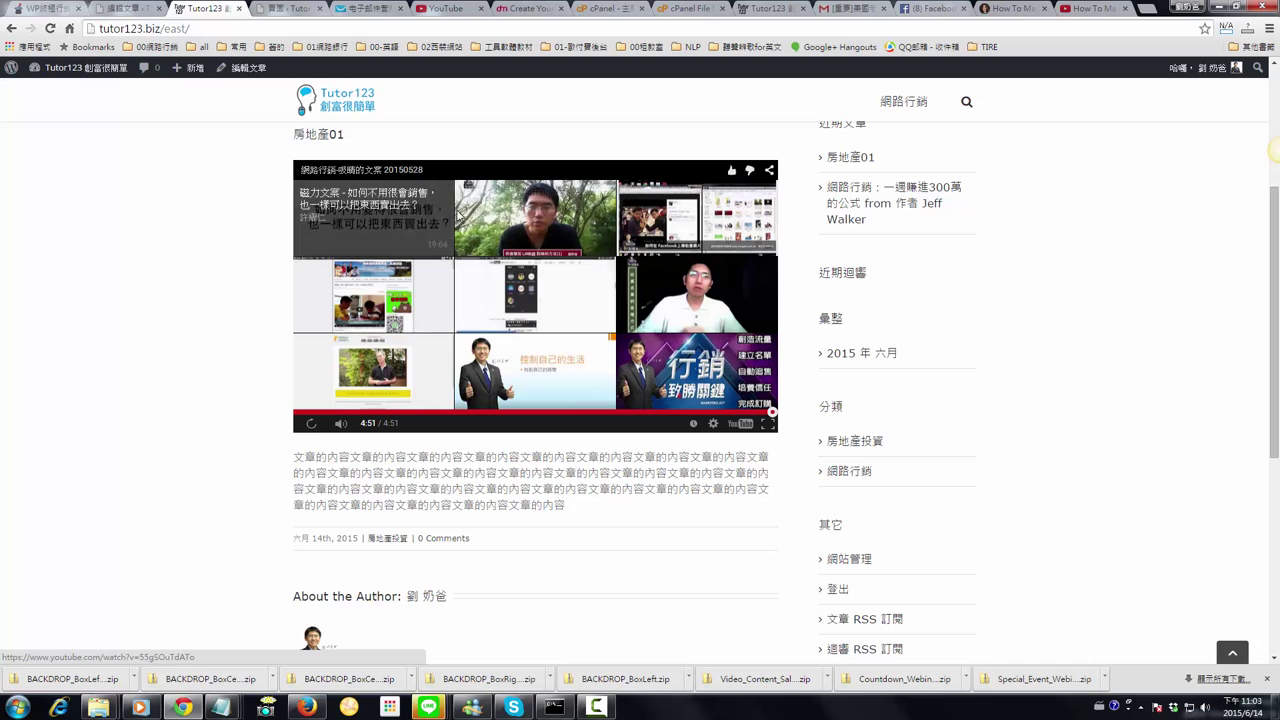
- Switch the 房地產01 post to the Fusion Page Builder and open the settings of its Youtube element
click(130, 12)
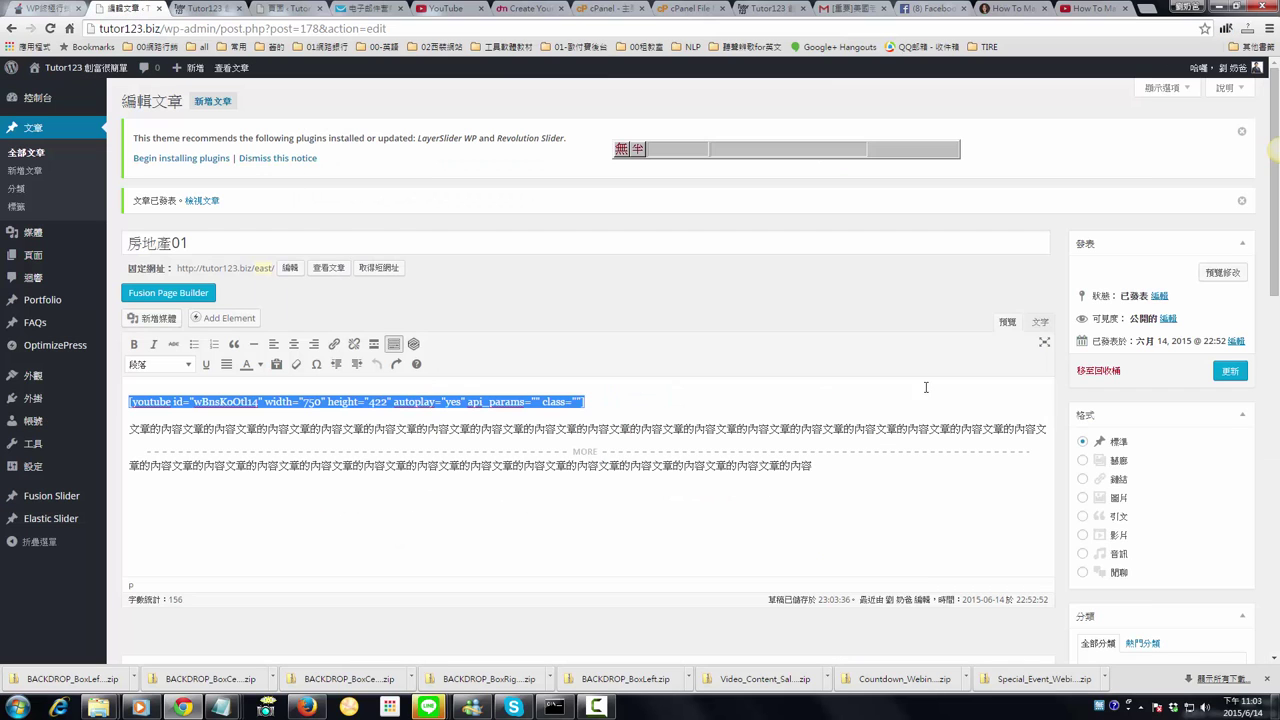
click(200, 294)
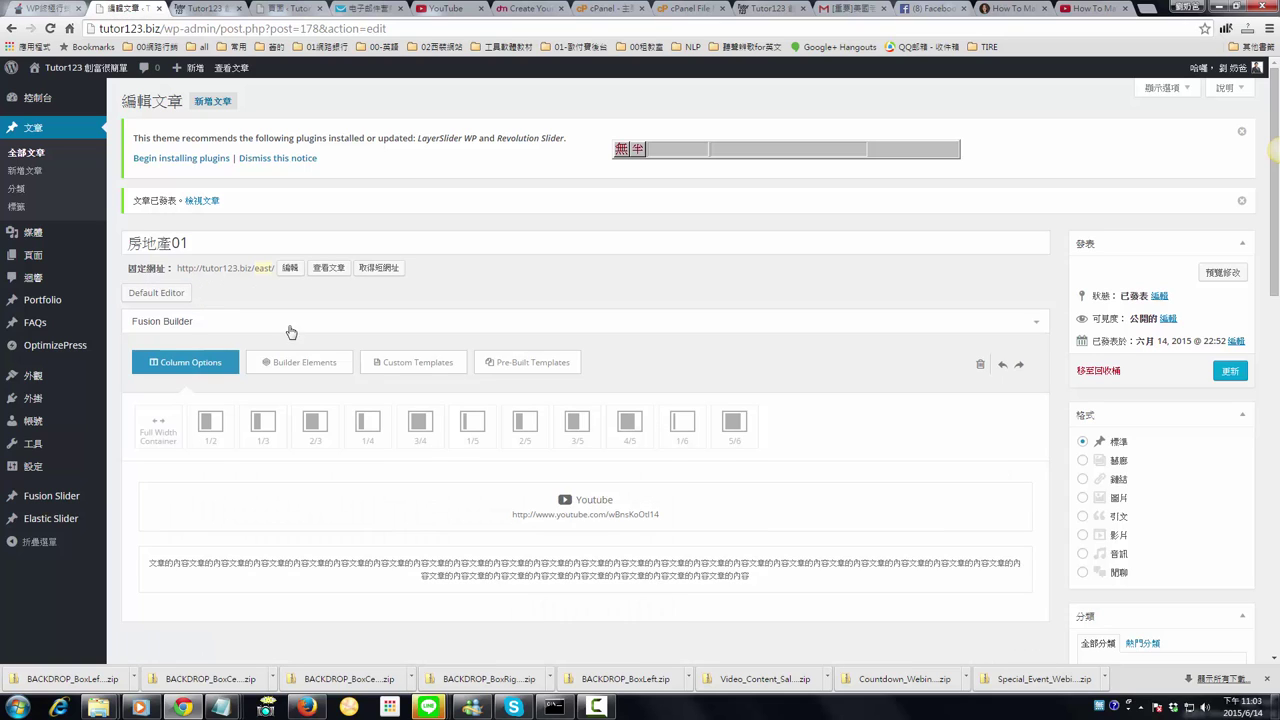
mouse_move(938, 510)
click(993, 492)
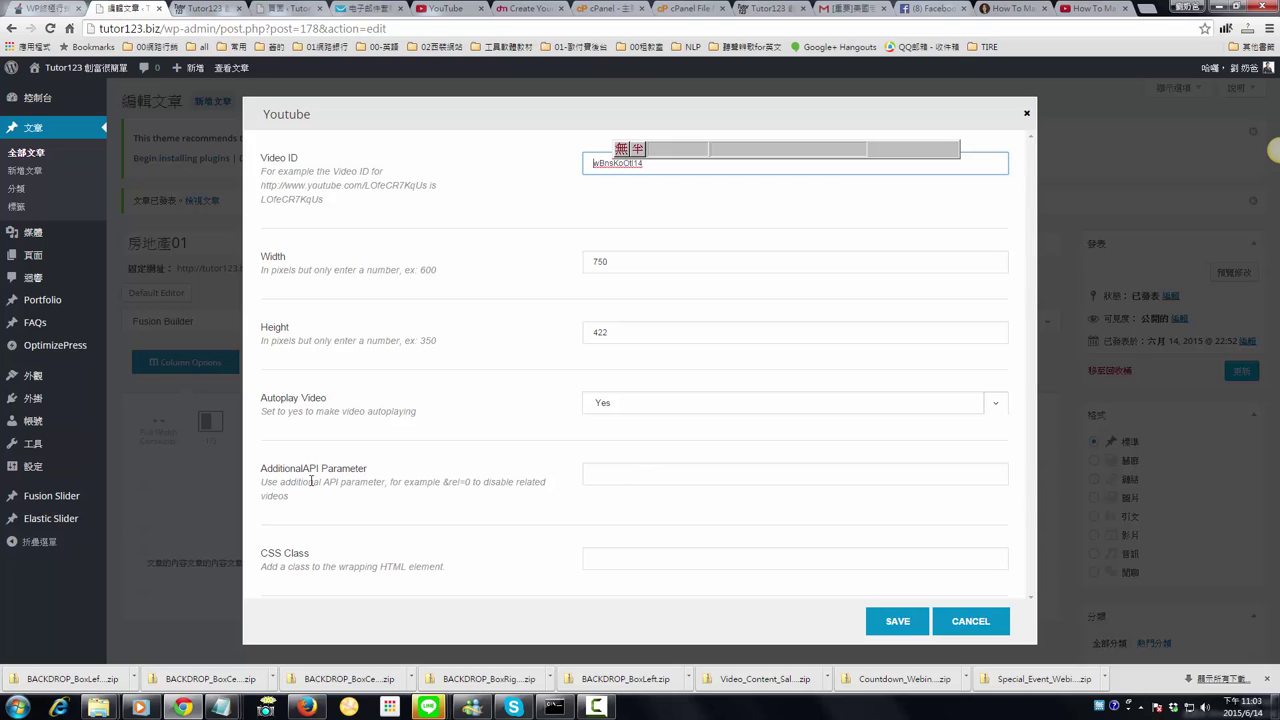
- Set the Youtube element's additional API parameter to &rel=0 to disable related videos, save it and update the post
click(450, 483)
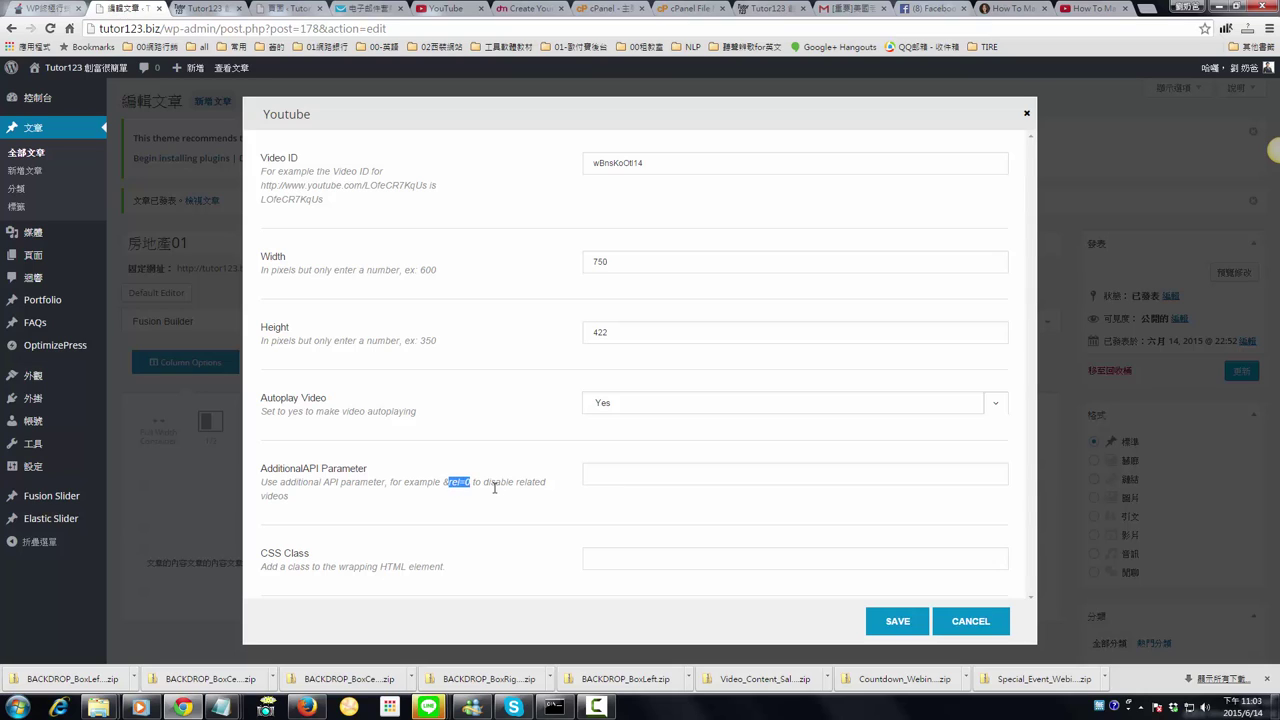
click(625, 475)
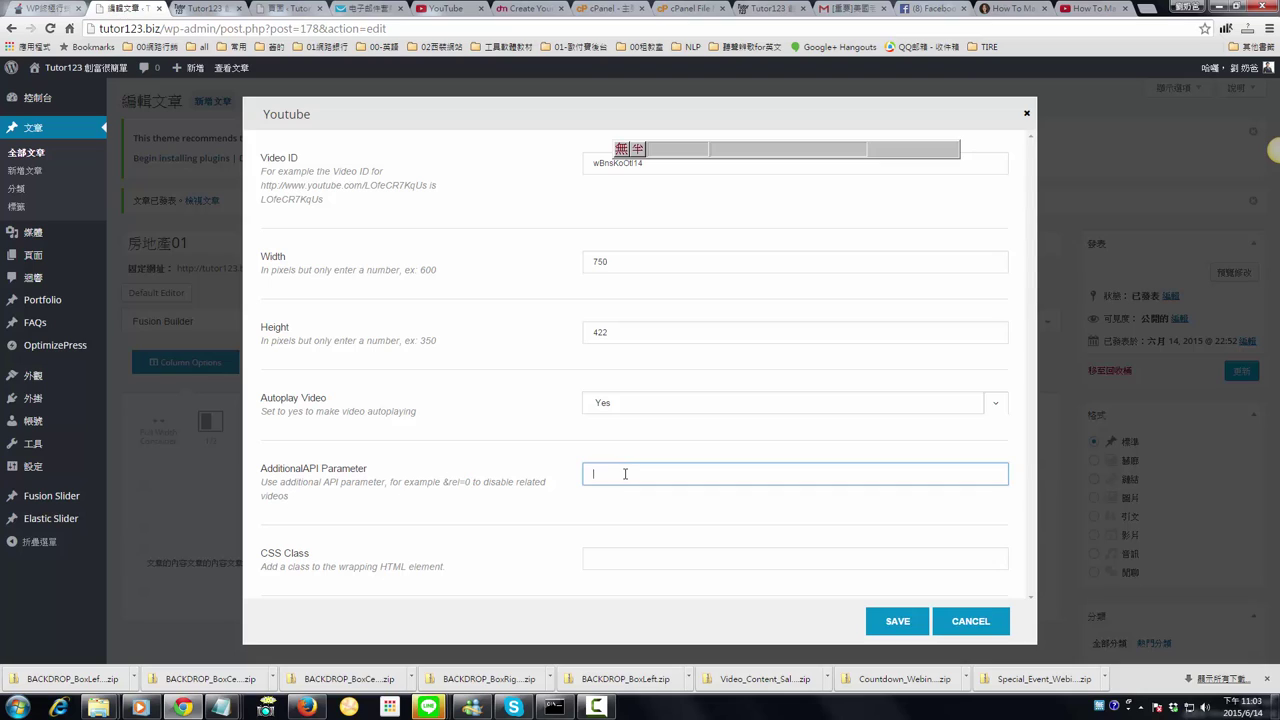
click(448, 482)
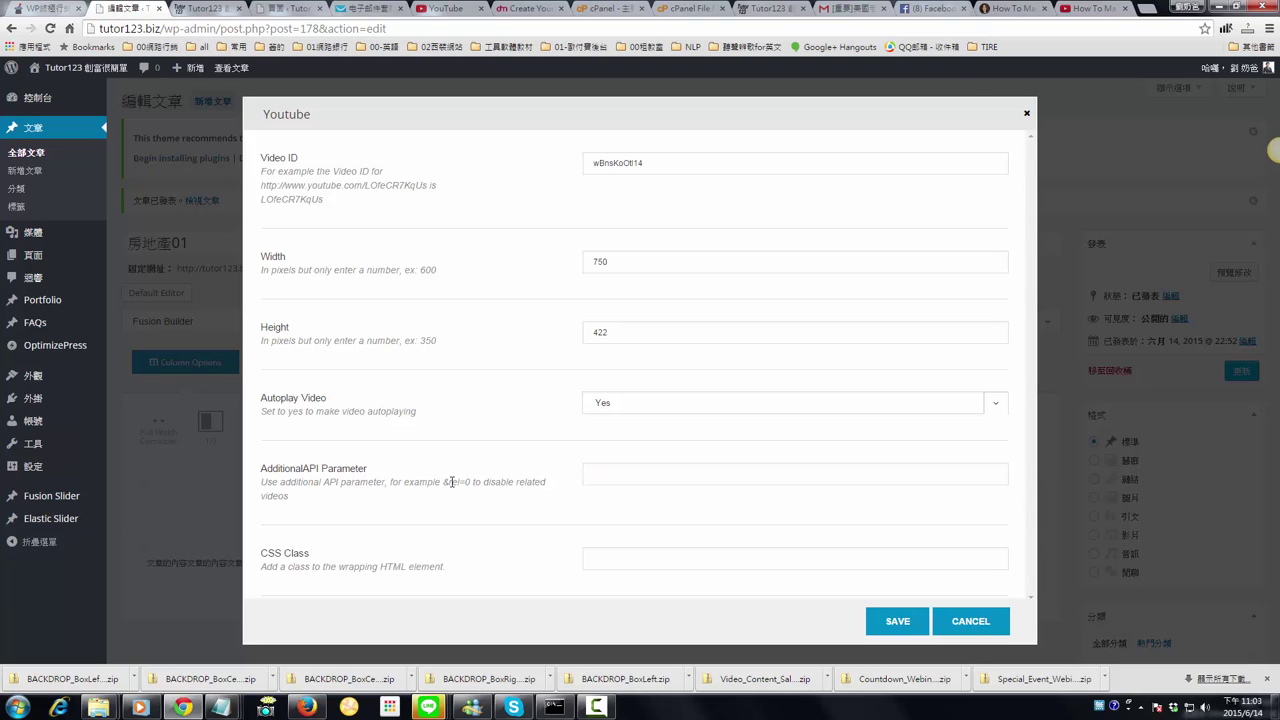
click(639, 478)
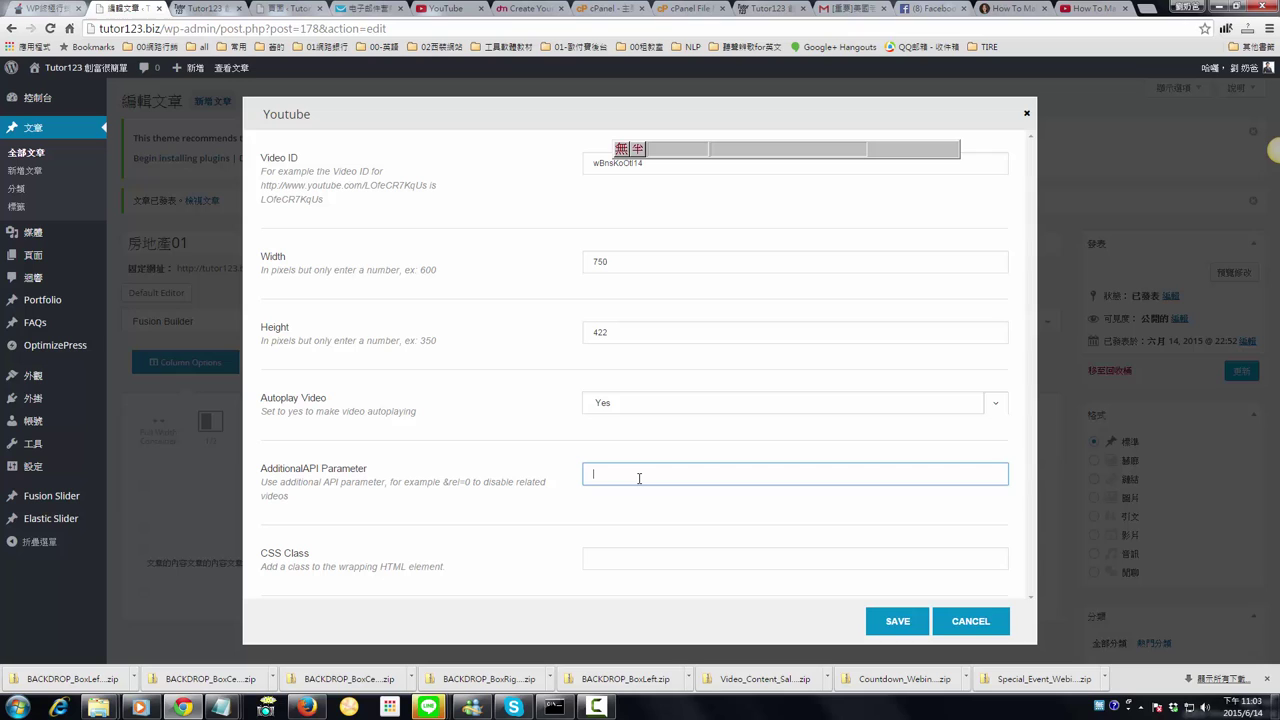
click(898, 625)
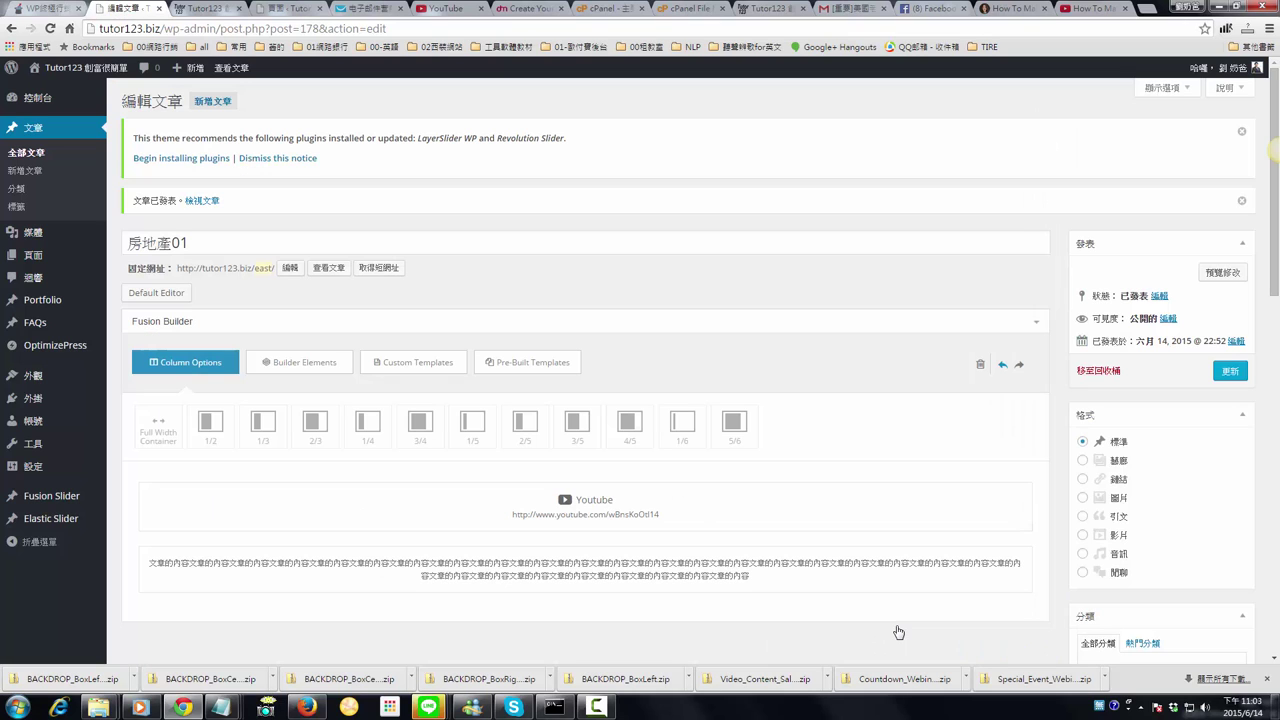
click(1230, 372)
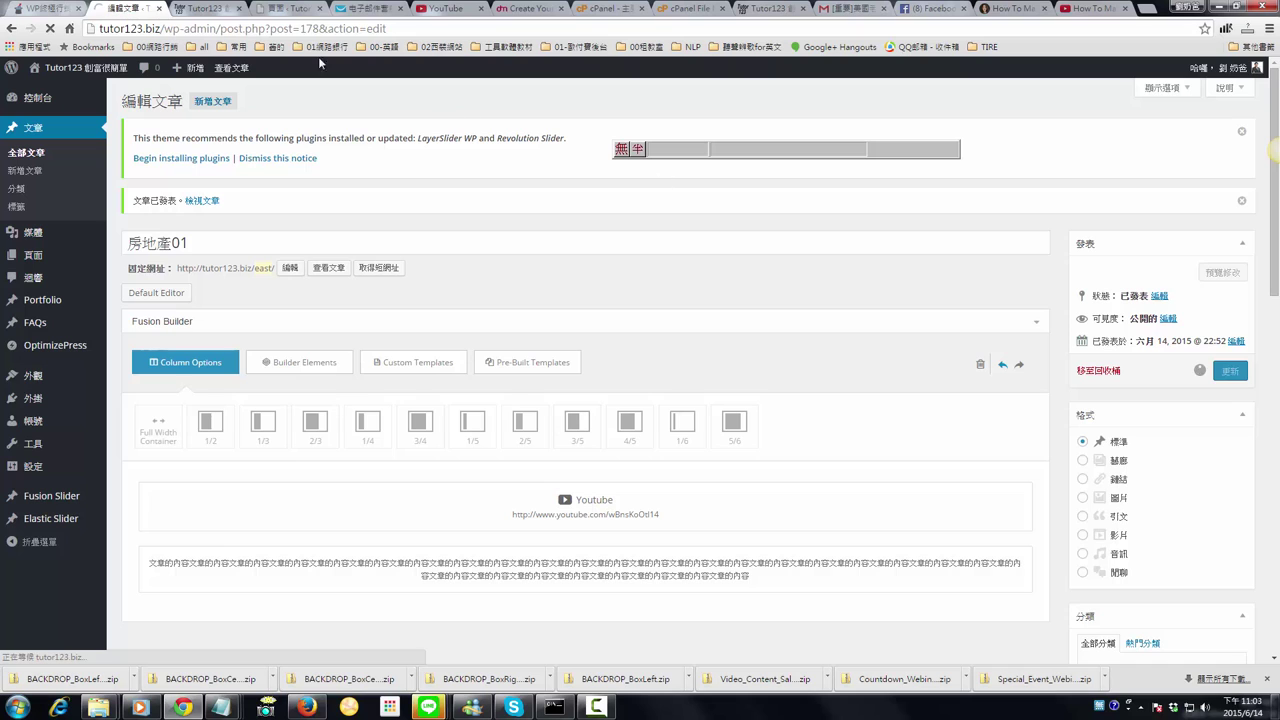
- Reload the published 房地產01 post and play its video near the end to check for related videos
click(207, 8)
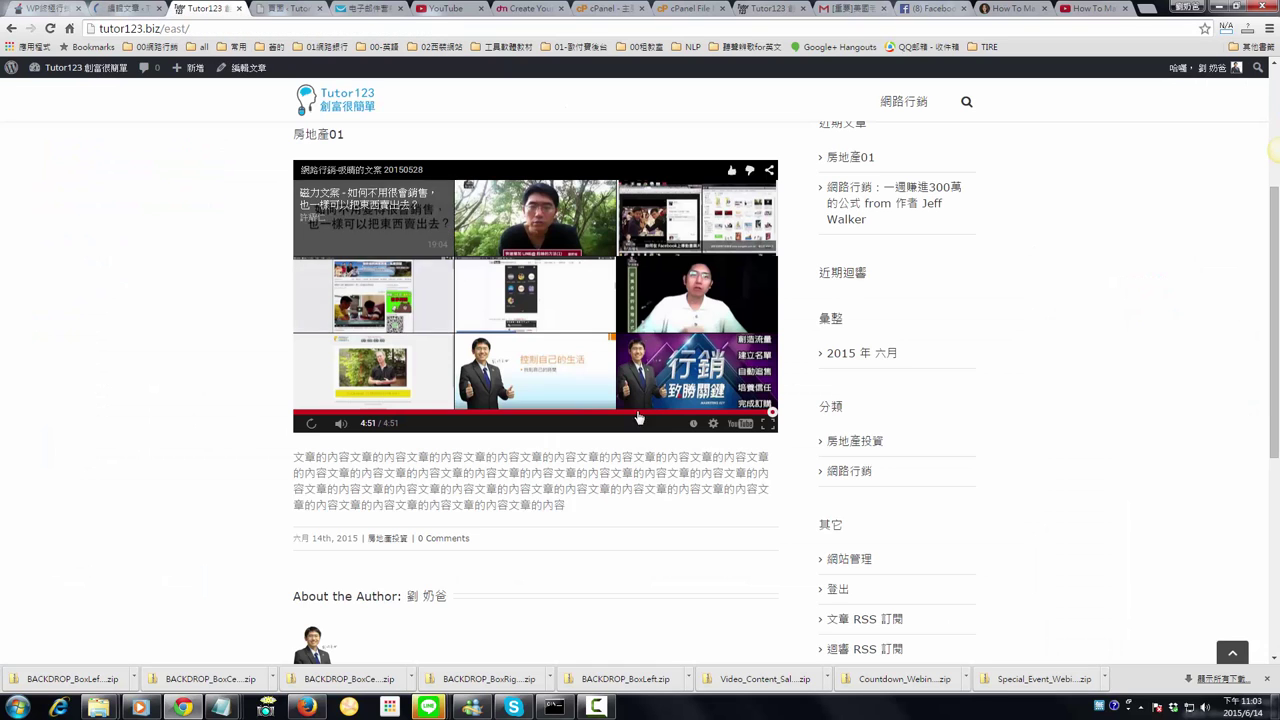
click(748, 412)
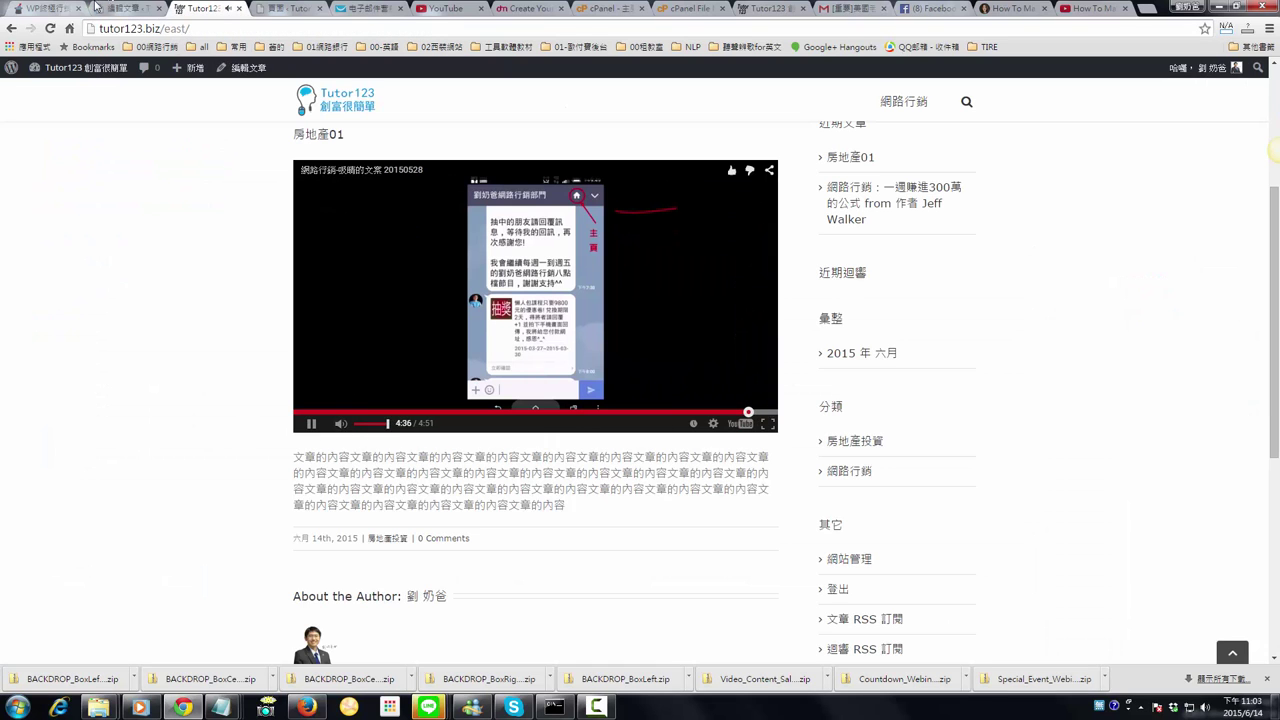
click(49, 28)
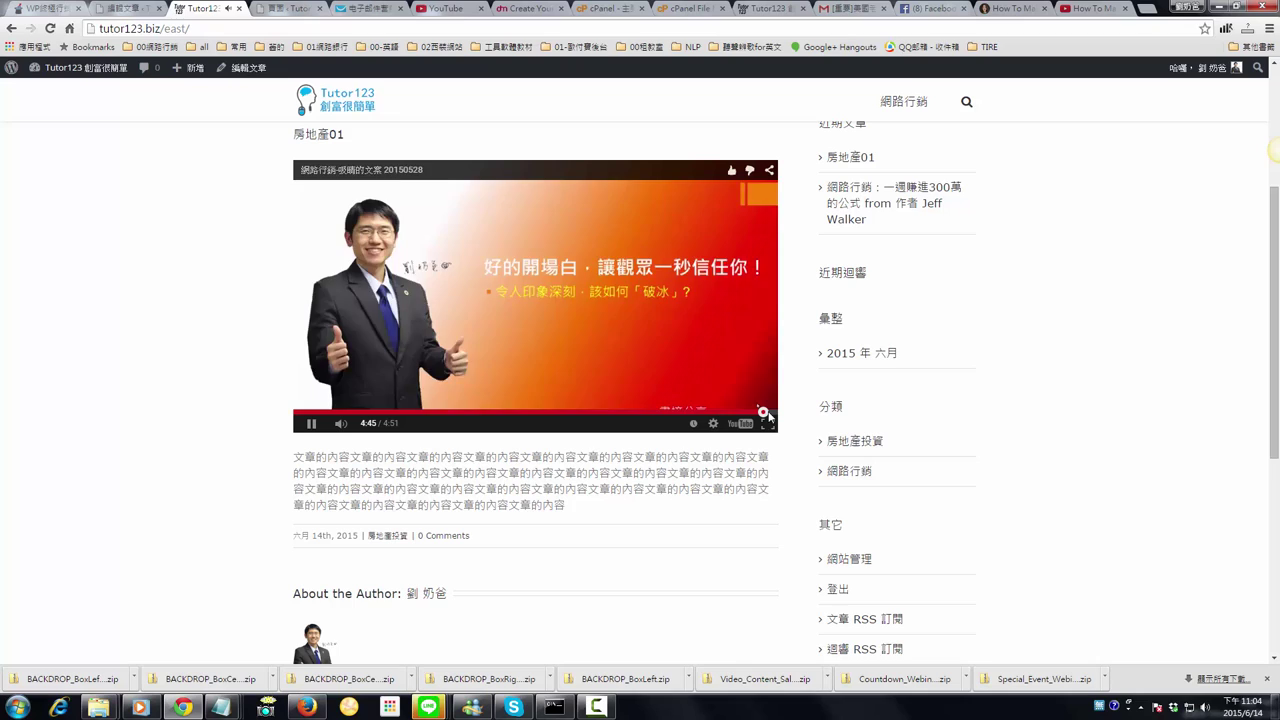
click(763, 412)
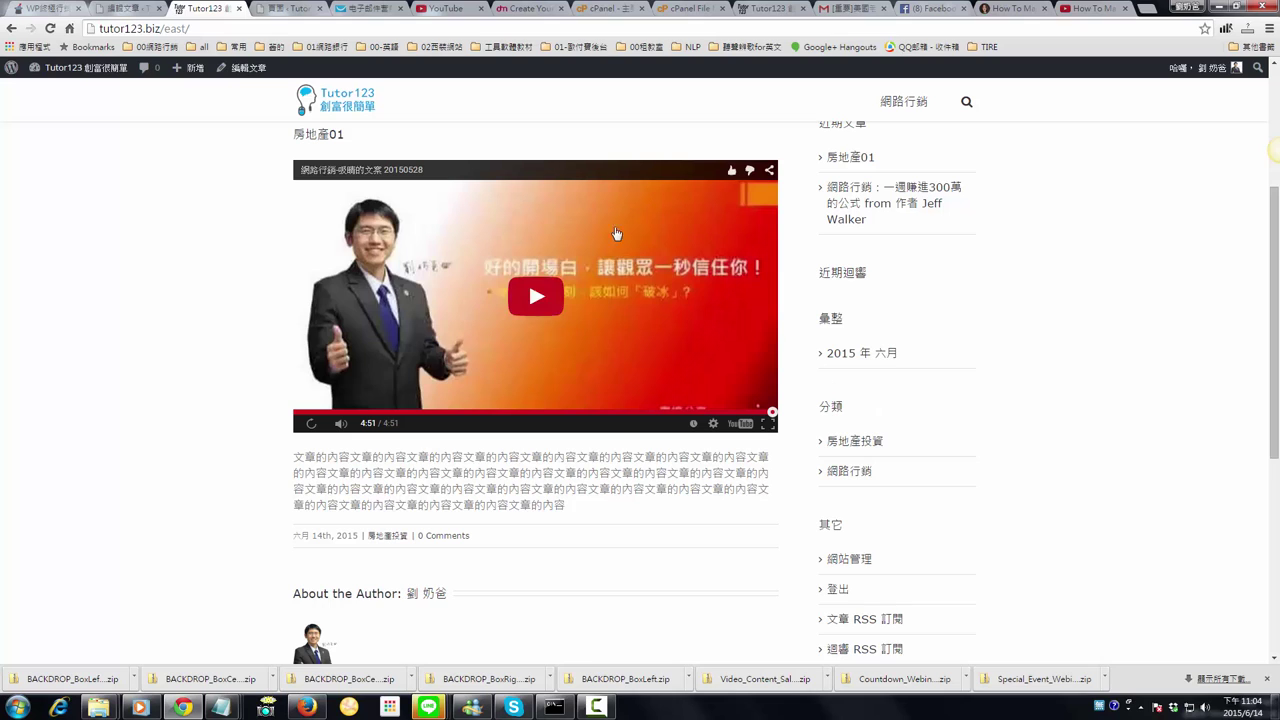
- Review the additional API parameter in the Youtube element's settings in the 房地產01 post editor, and close them without saving
key(ctrl+shift+Tab)
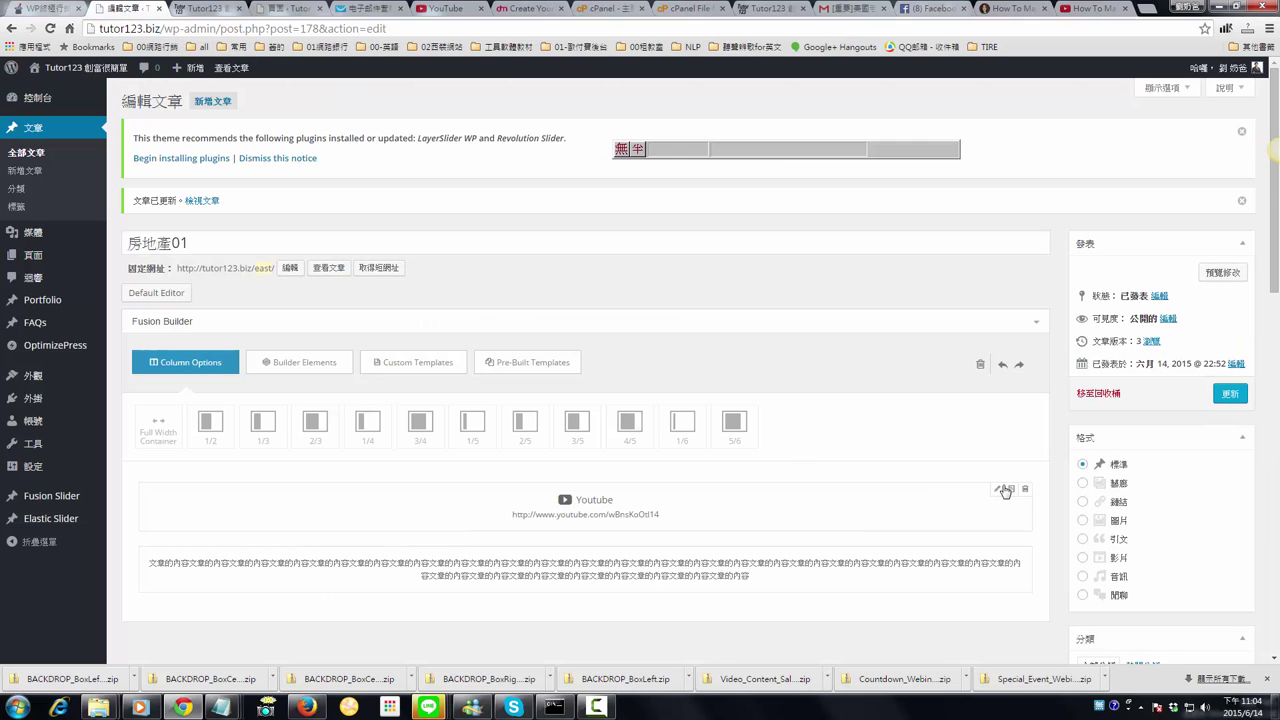
click(998, 491)
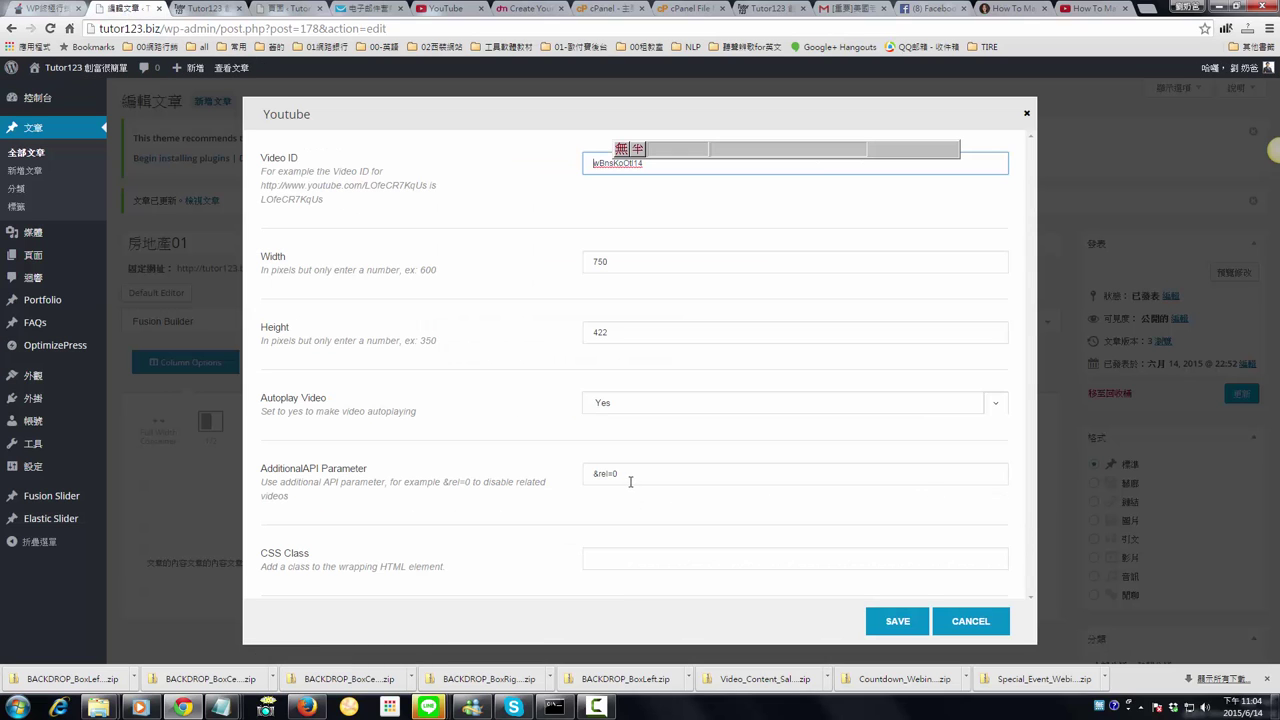
drag(630, 481, 594, 476)
drag(470, 482, 443, 483)
click(668, 474)
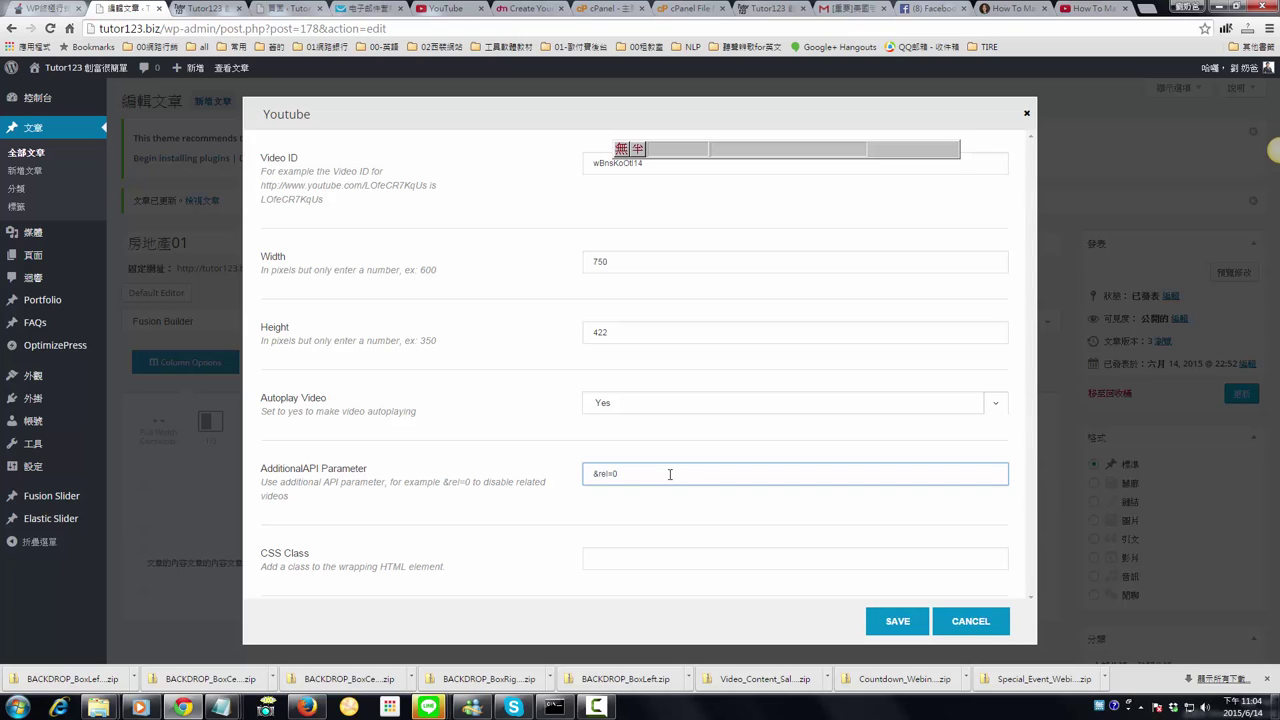
click(955, 628)
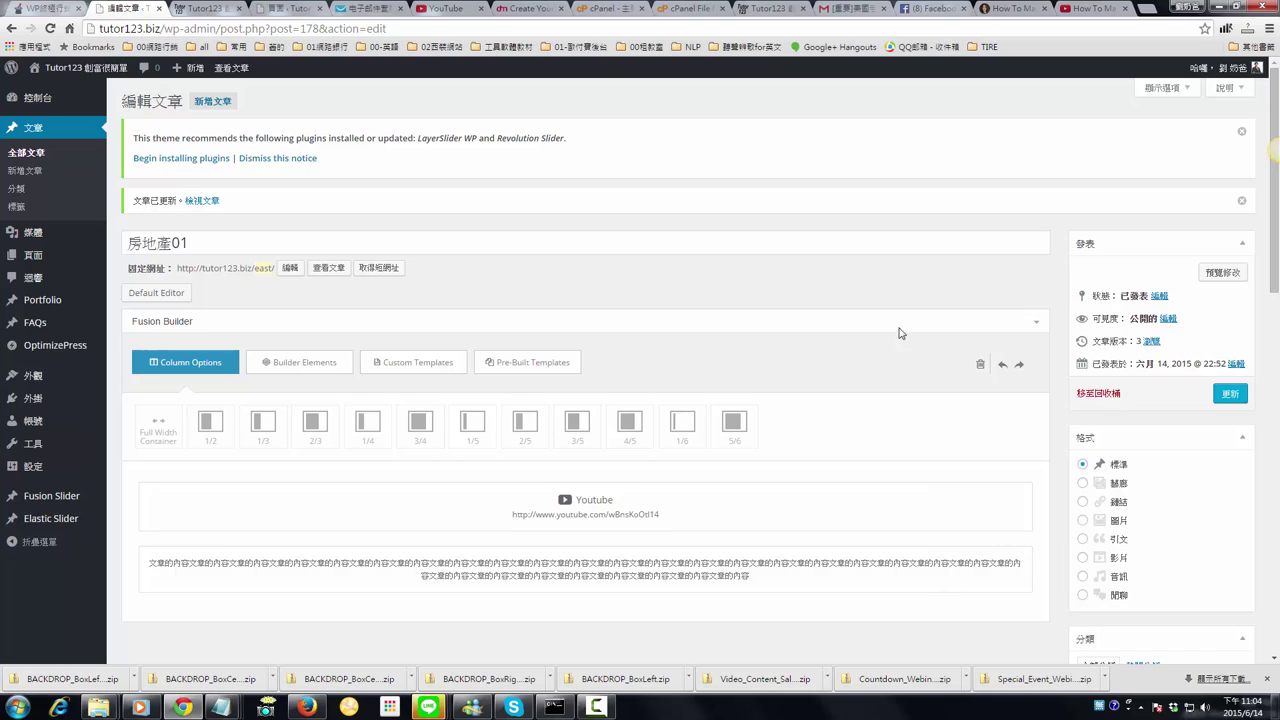